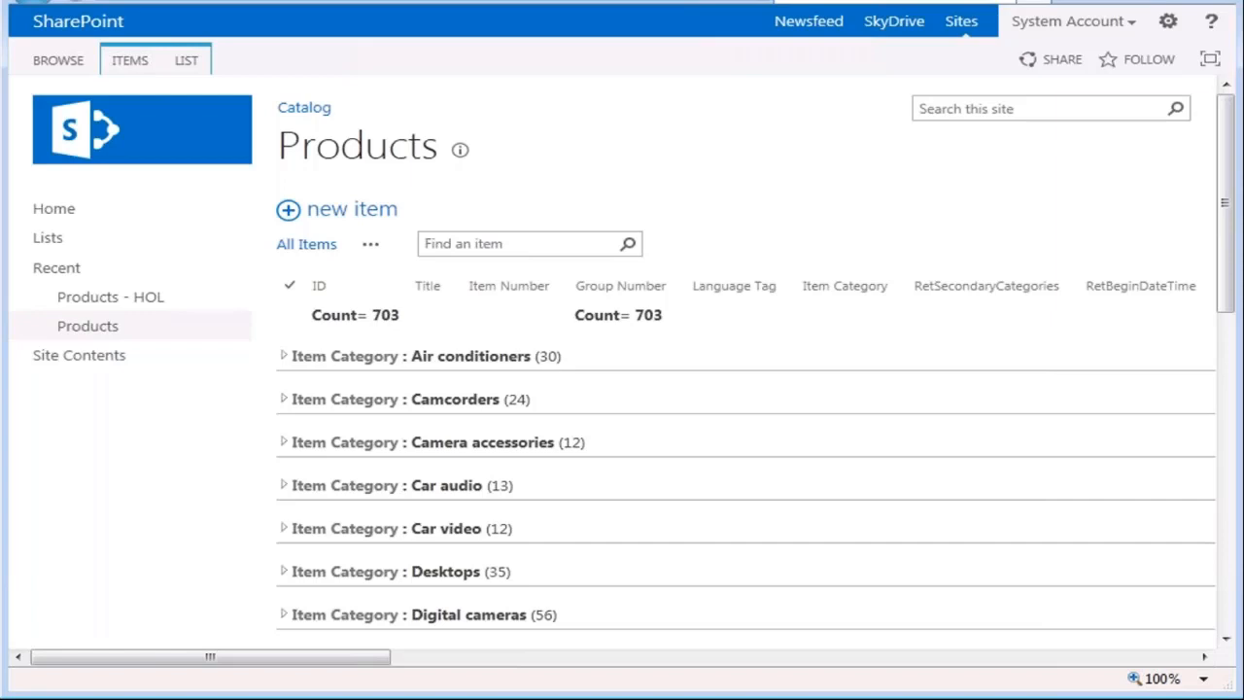
# - Switch to the Azure portal, view the full list of virtual machines, and return to the SPS Demo dashboard
pyautogui.hotkey('alt', 'Tab')
pyautogui.hotkey('alt', 'Tab')
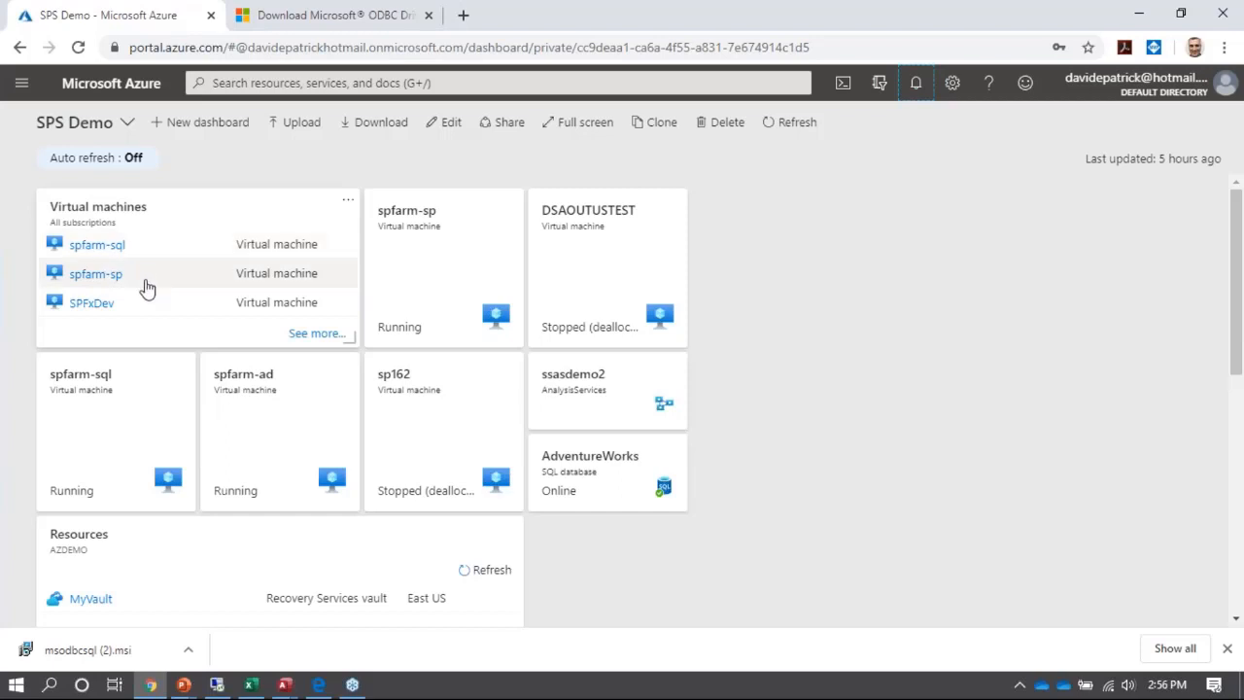
pyautogui.click(309, 335)
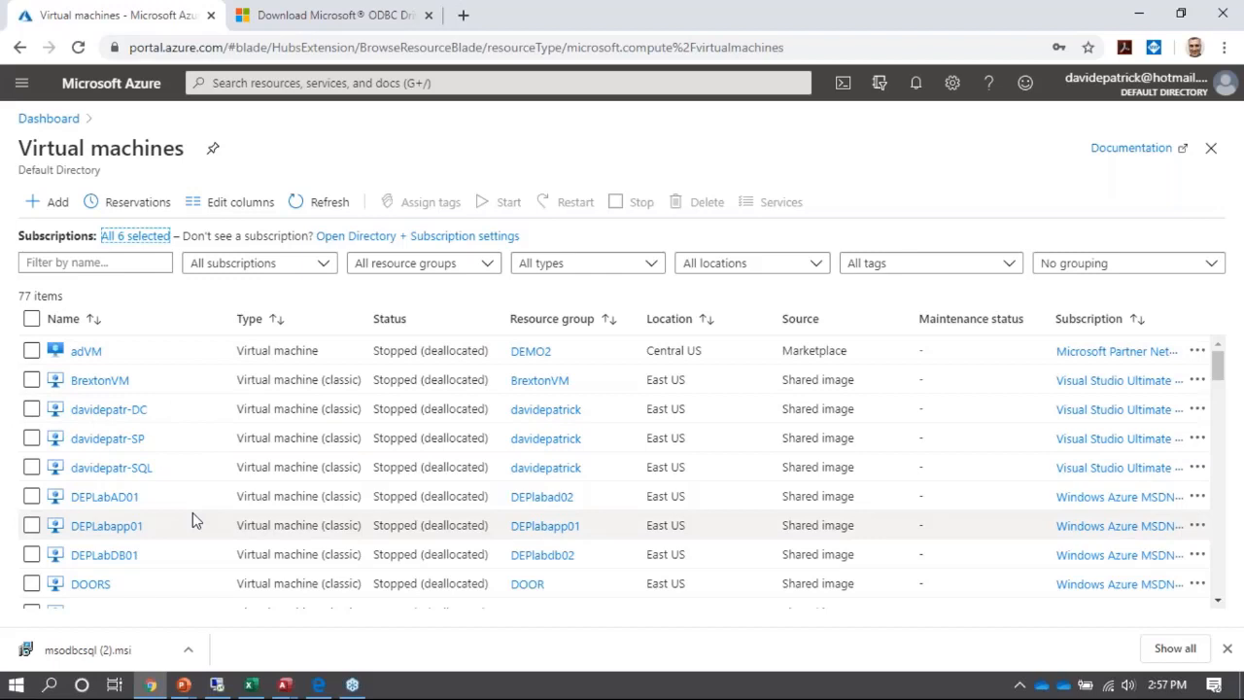
pyautogui.click(47, 121)
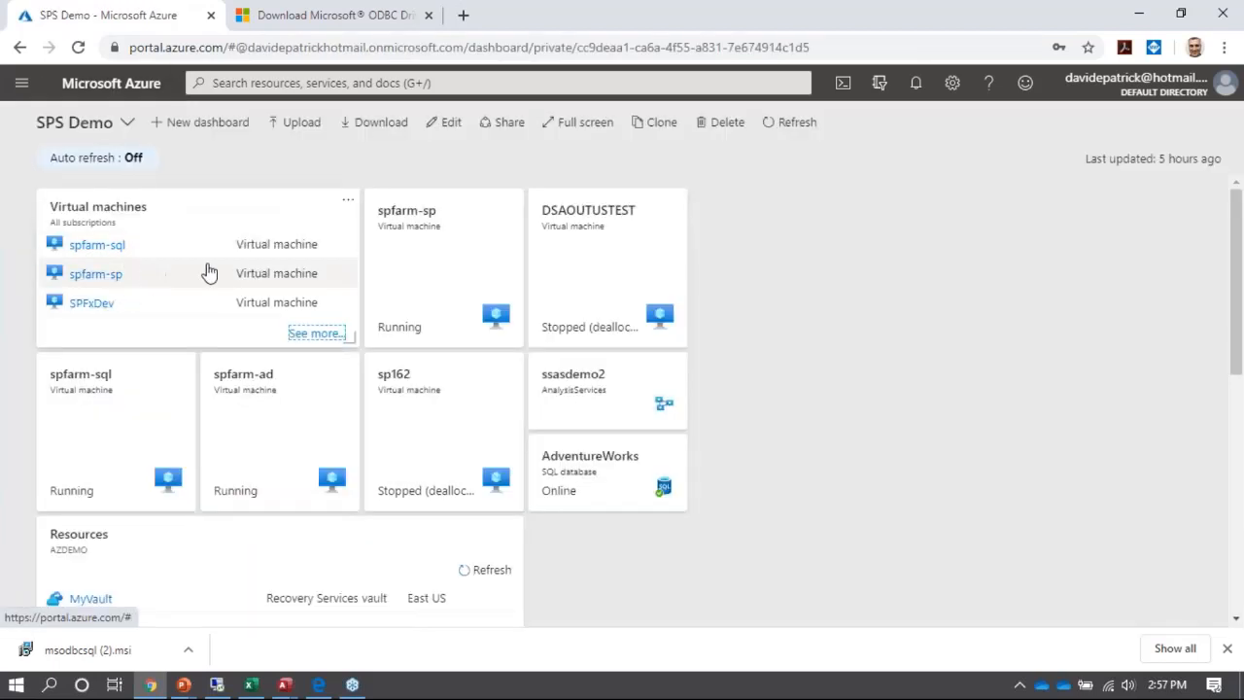
# - Open the spfarm-sql virtual machine's RDP connection settings and choose the load balancer public IP address
pyautogui.click(98, 246)
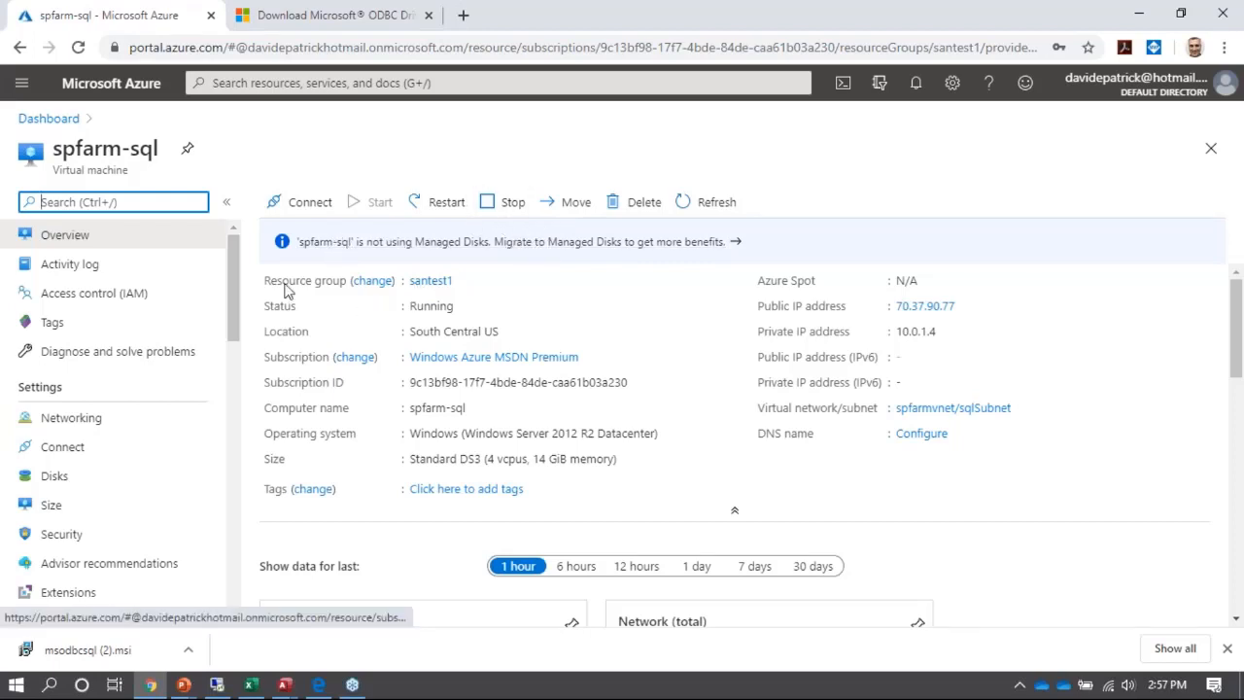
pyautogui.click(310, 204)
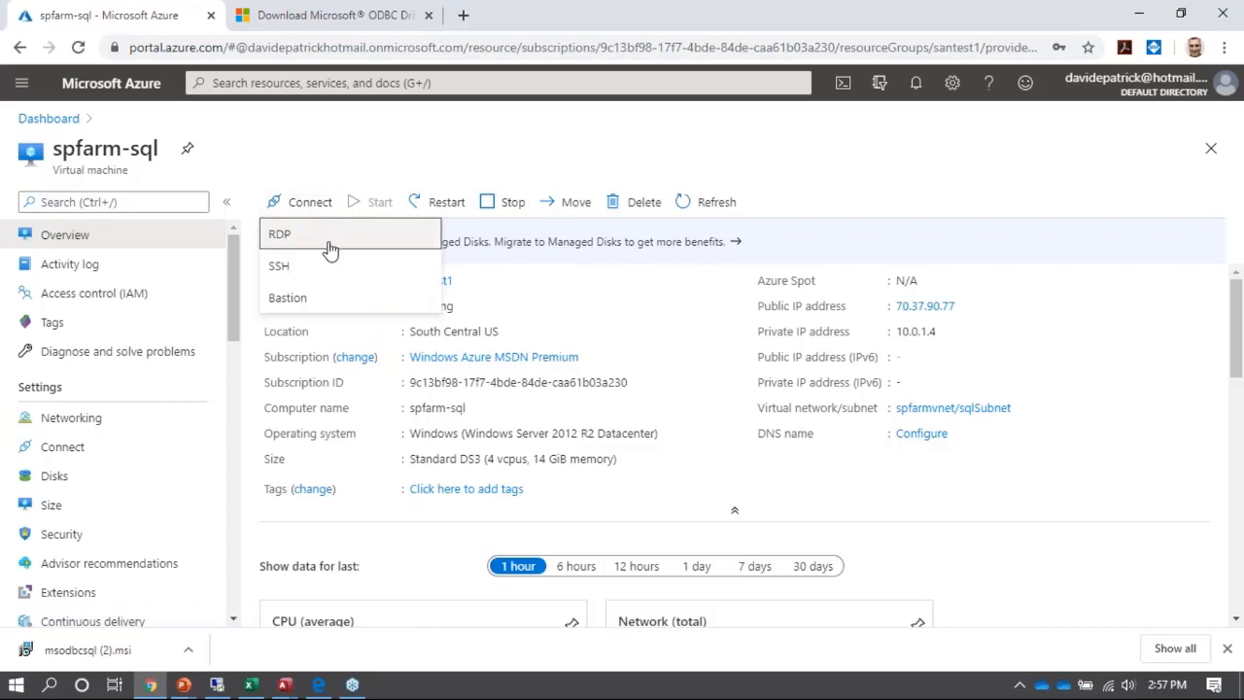
pyautogui.click(331, 237)
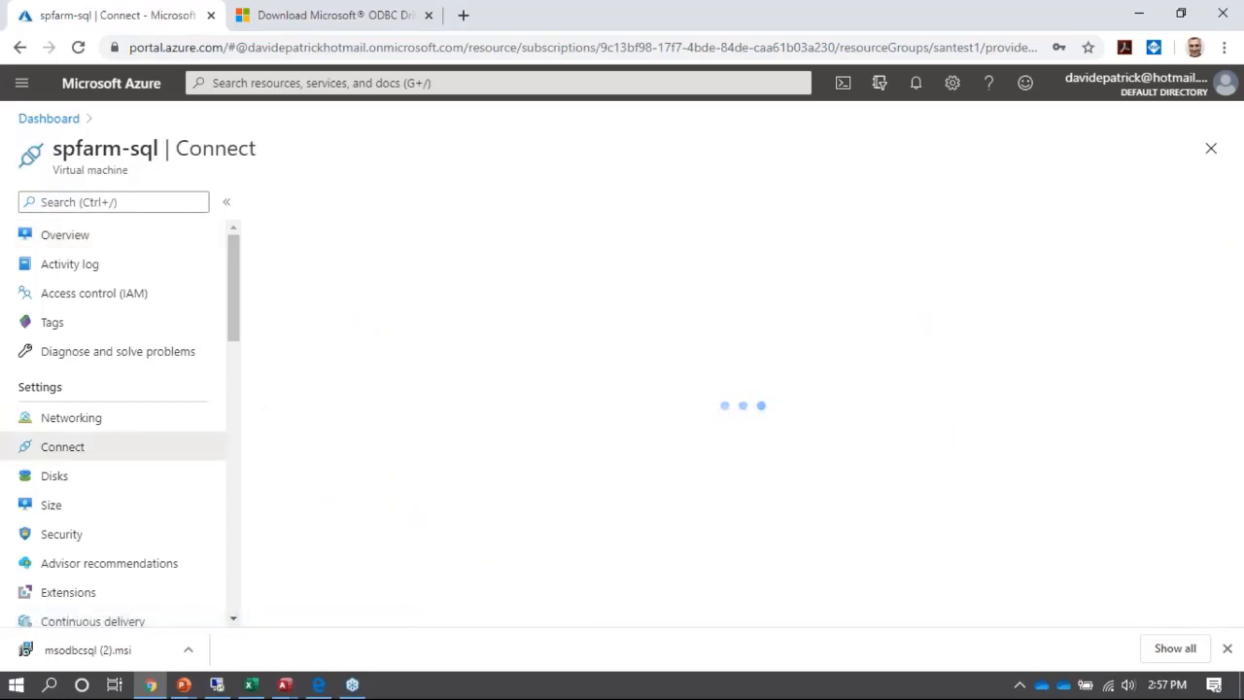
pyautogui.click(430, 396)
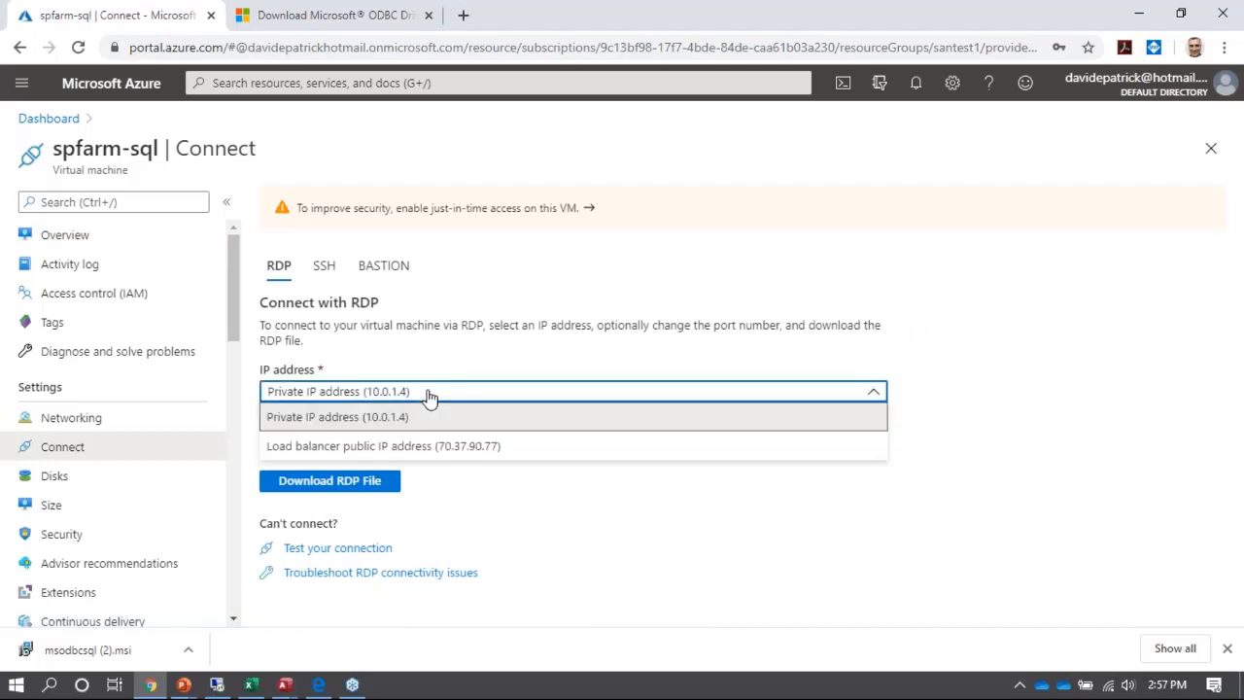
pyautogui.click(423, 449)
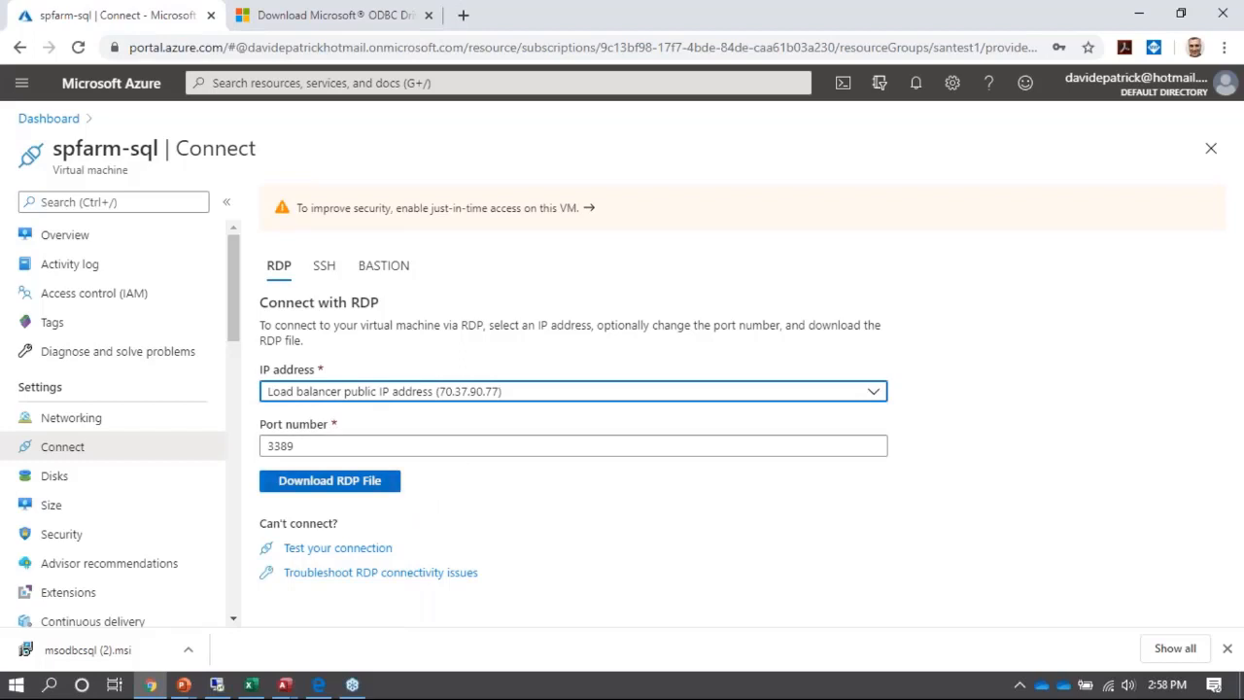
# - Switch to the remote desktop session, bring up the ProductCats1 list in Internet Explorer, and stop editing it to look through its items
pyautogui.click(217, 685)
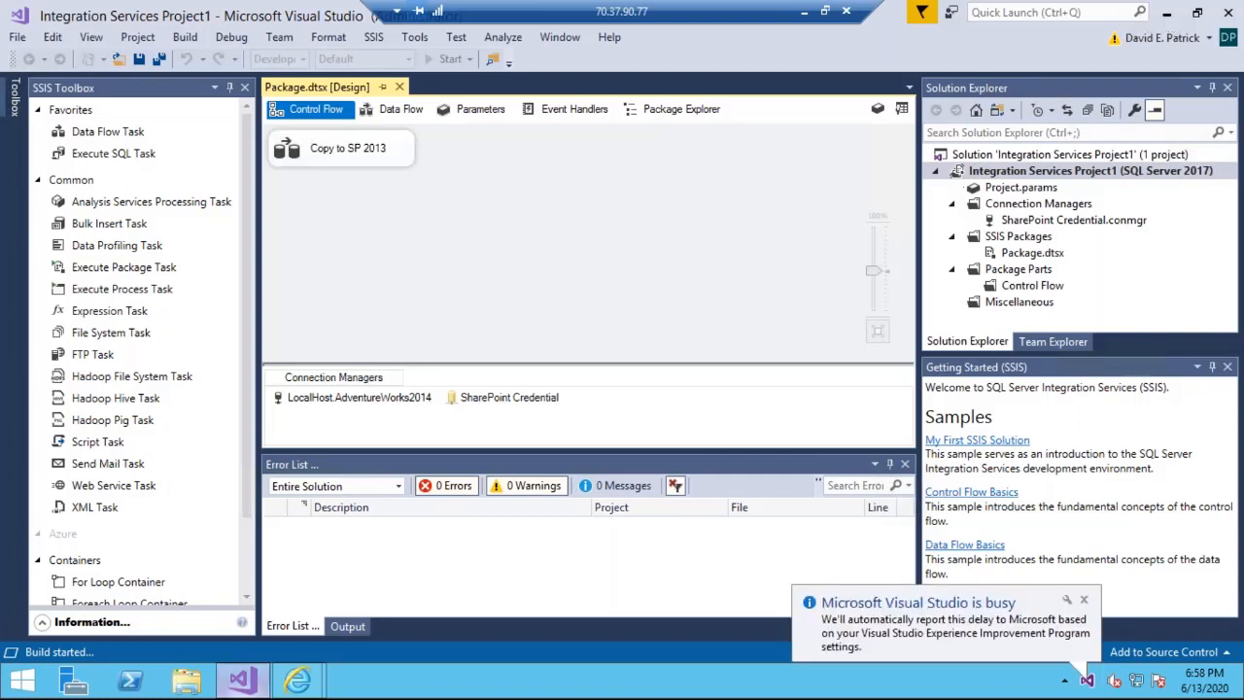
pyautogui.moveTo(295, 682)
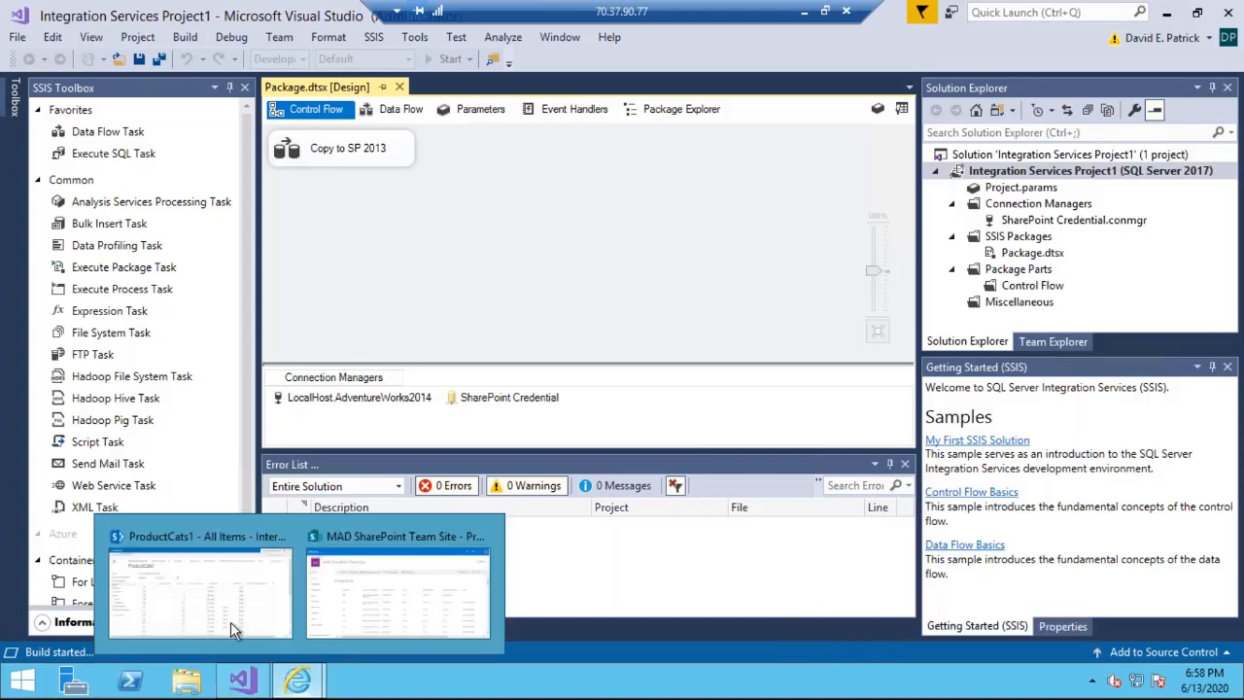
pyautogui.click(208, 606)
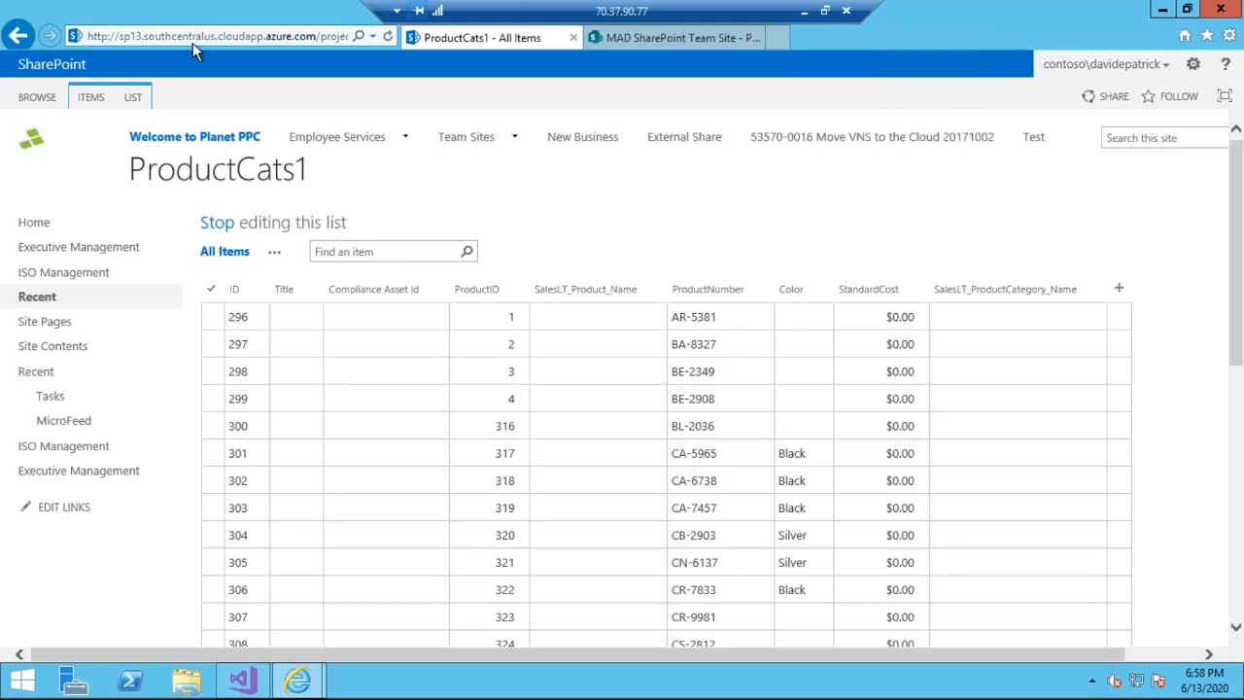
pyautogui.click(219, 236)
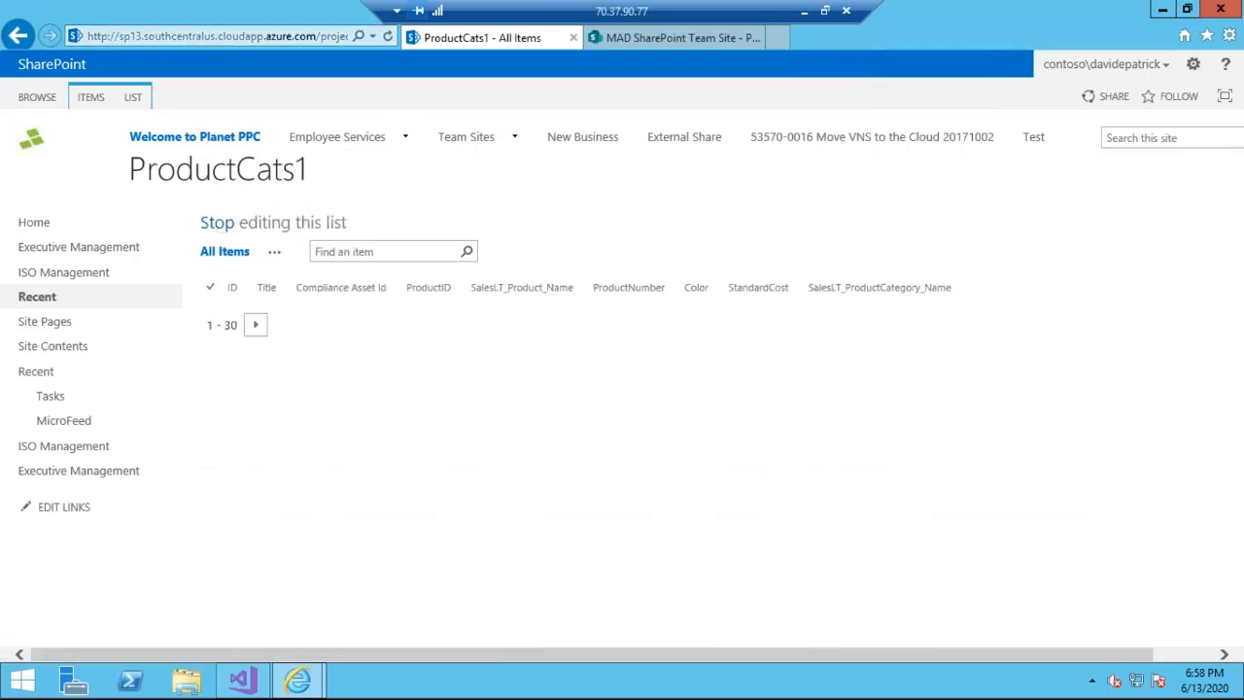
pyautogui.scroll(-2, 219, 236)
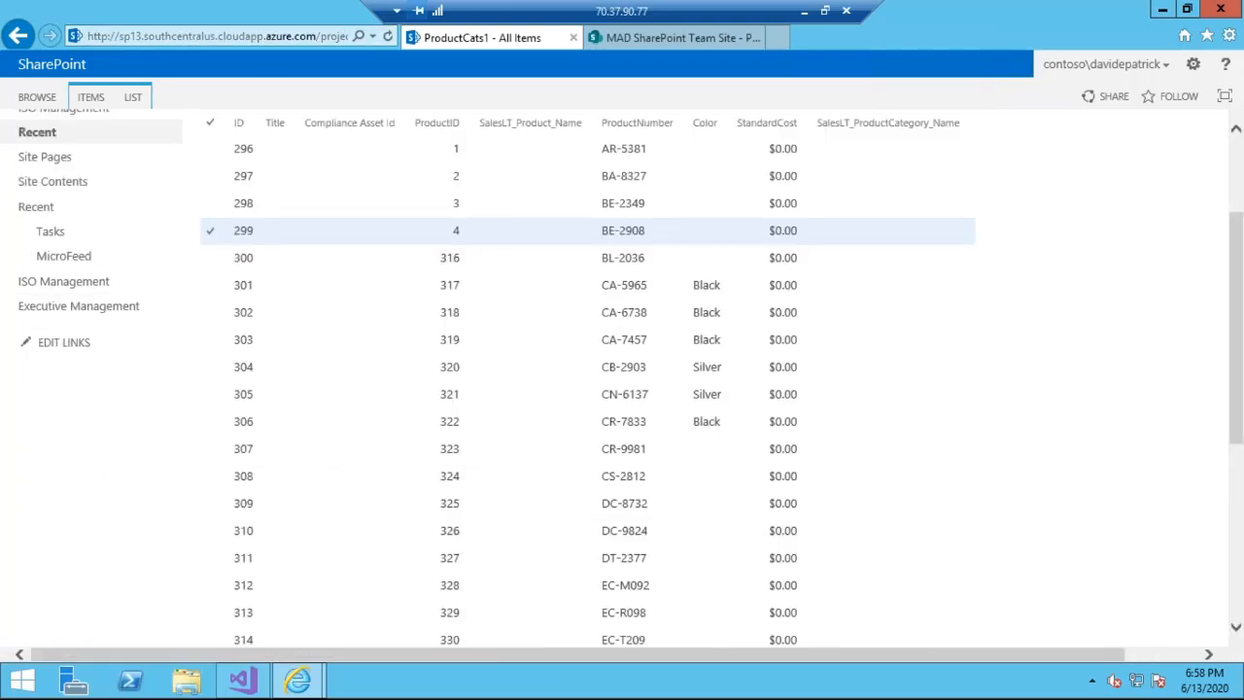
pyautogui.click(1236, 168)
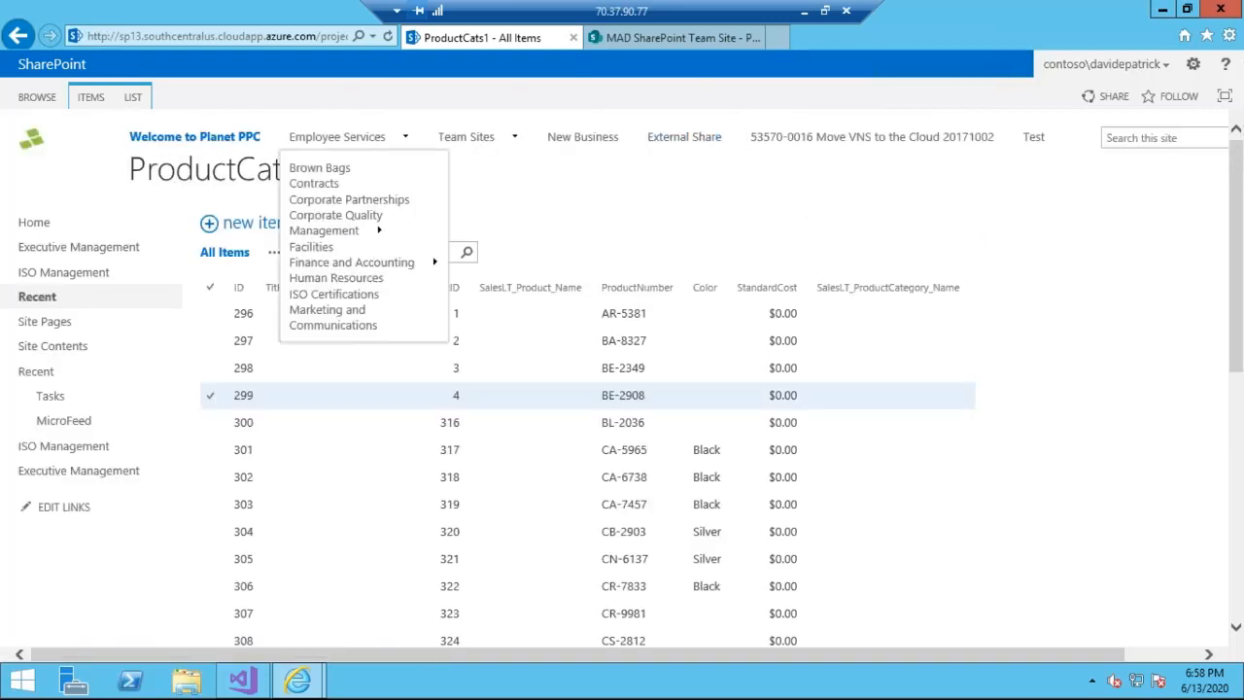
# - Start a new view of the ProductCats1 list based on All Items and name it GroupedByCat
pyautogui.click(133, 100)
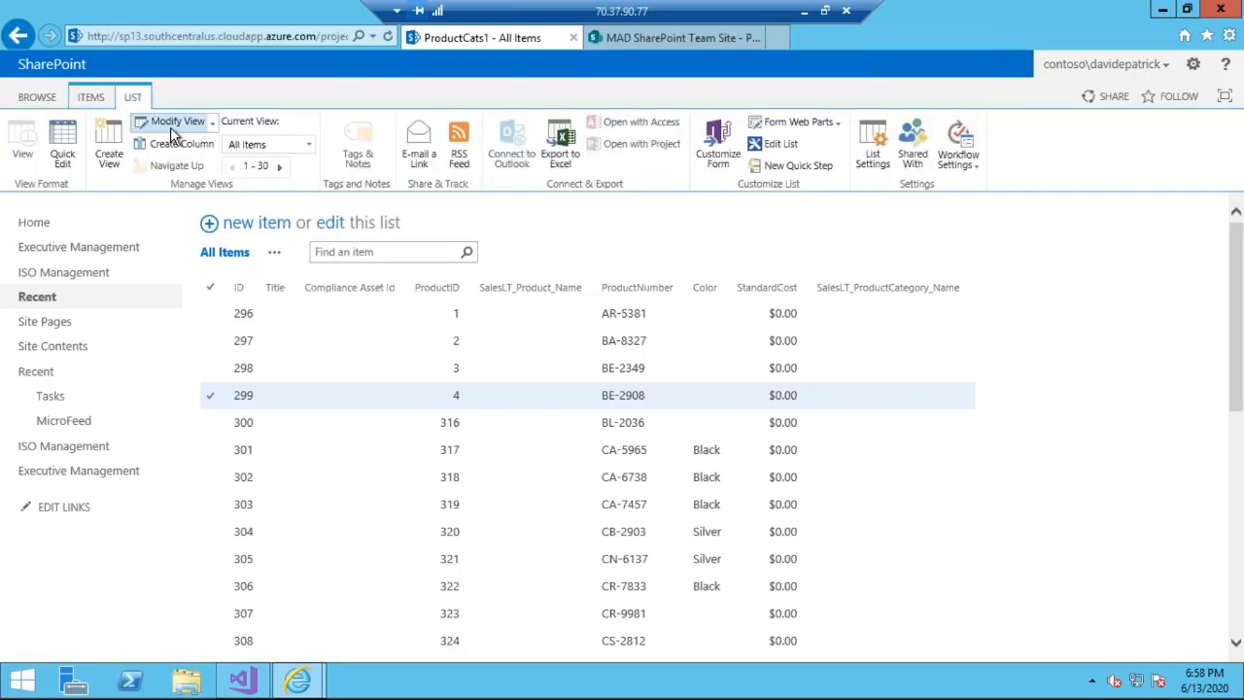
pyautogui.click(108, 158)
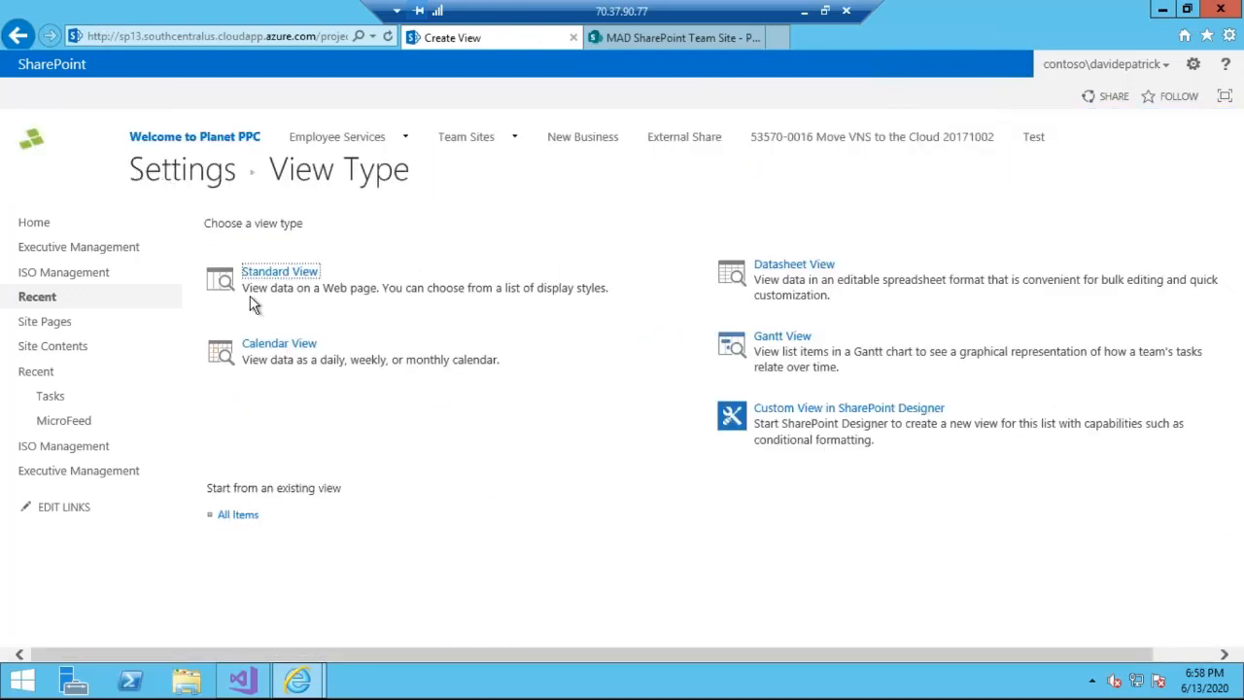
pyautogui.click(252, 523)
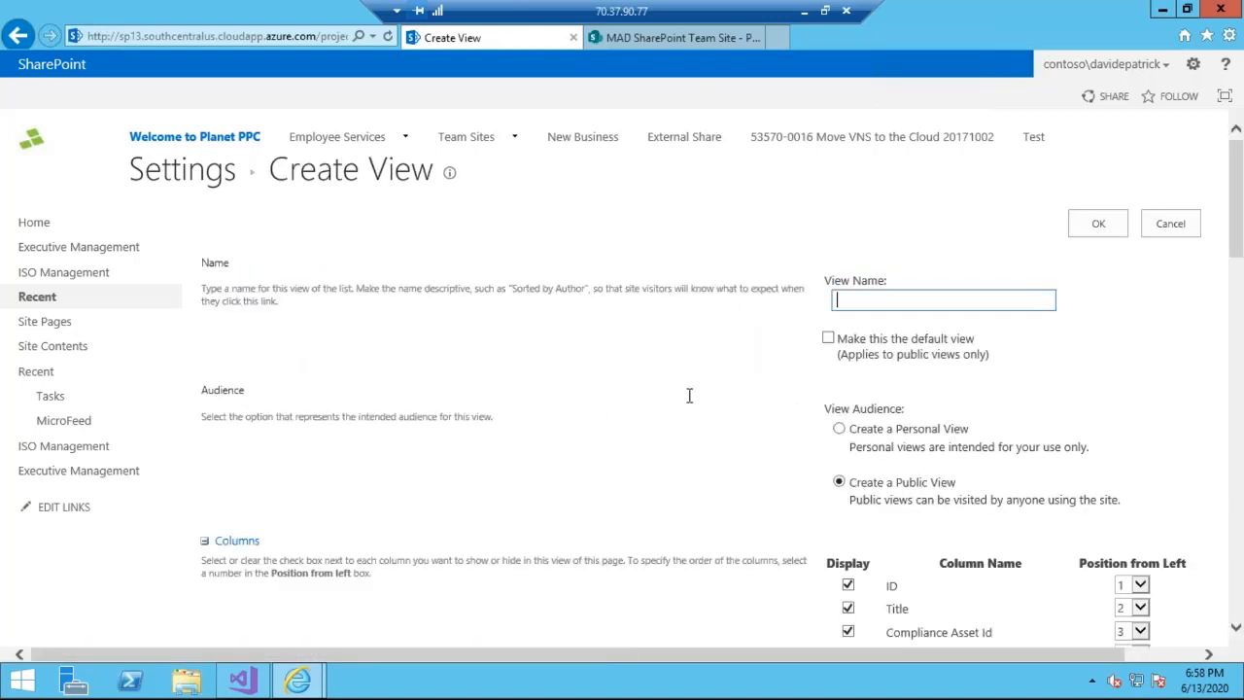
pyautogui.write('G')
pyautogui.press('BackSpace')
pyautogui.write('GroupedByCat')
# - Look over the available view columns and rename the new view GroupedByColor
pyautogui.moveTo(1238, 222); pyautogui.dragTo(1237, 311)
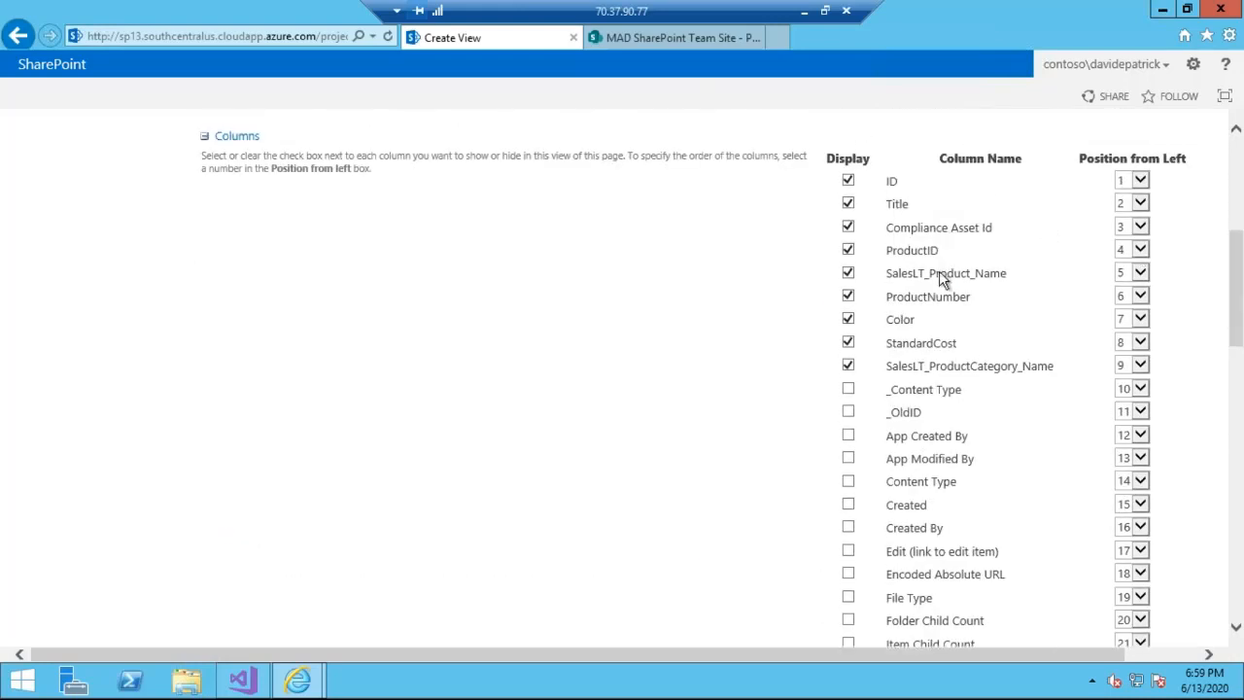
pyautogui.moveTo(1239, 331)
pyautogui.mouseDown()
pyautogui.moveTo(1240, 408)
pyautogui.moveTo(1240, 338)
pyautogui.mouseUp()
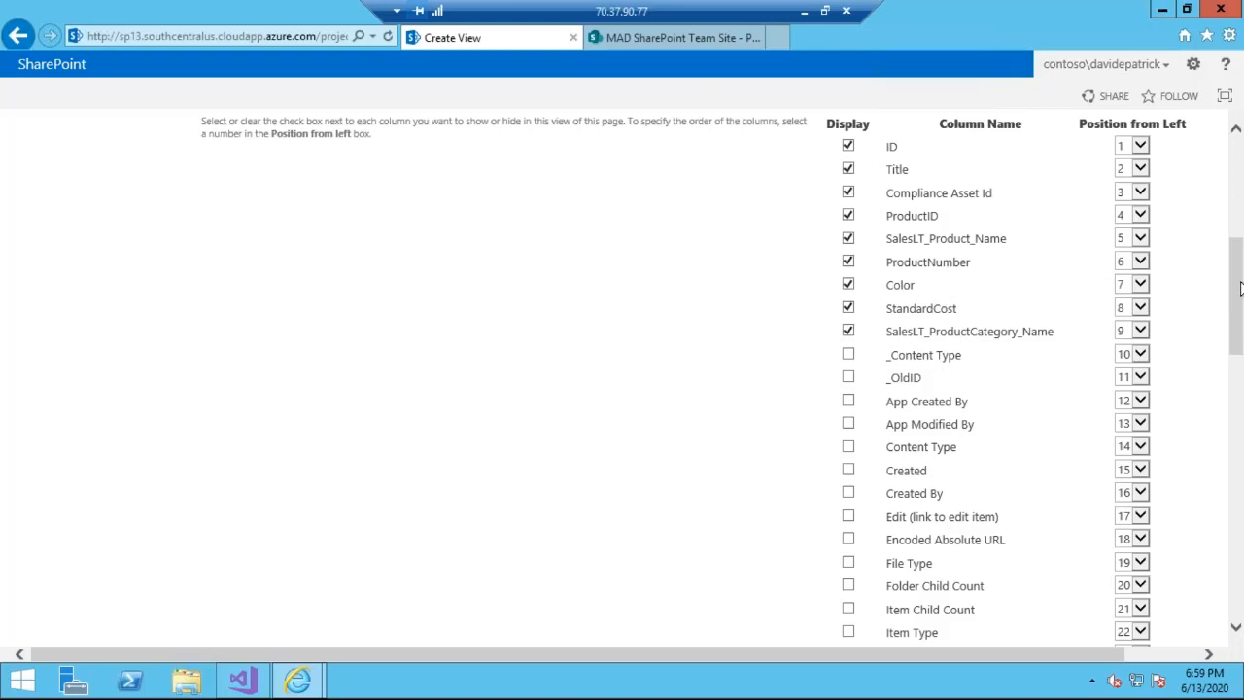
pyautogui.moveTo(1241, 287); pyautogui.dragTo(1240, 190)
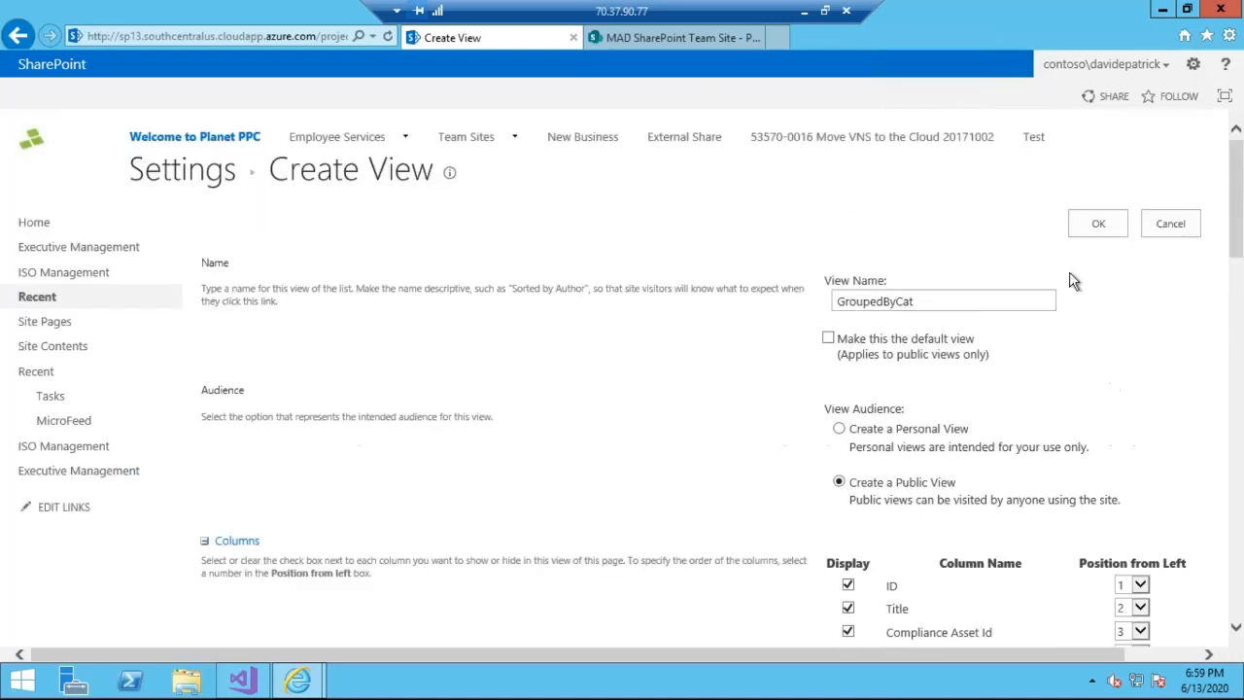
pyautogui.click(1017, 291)
pyautogui.press('BackSpace')
pyautogui.press('BackSpace')
pyautogui.press('BackSpace')
pyautogui.write('Color')
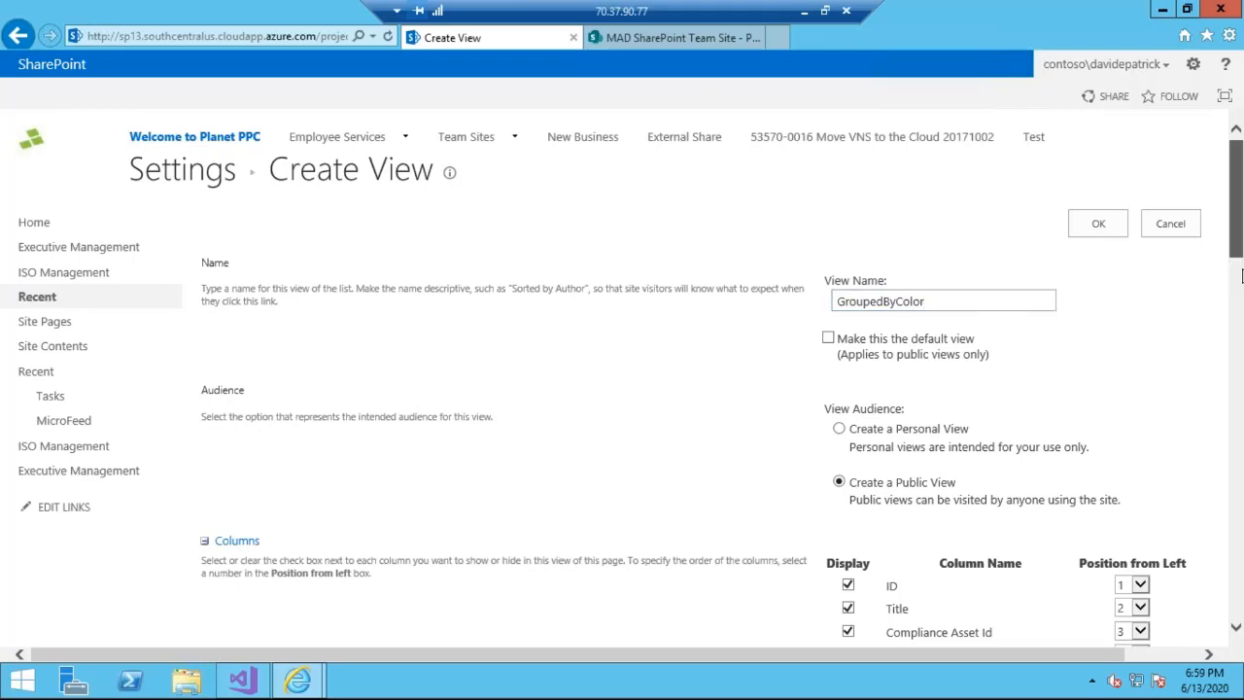
# - Set the Color column as the view's first sort column
pyautogui.moveTo(1241, 277); pyautogui.dragTo(1239, 539)
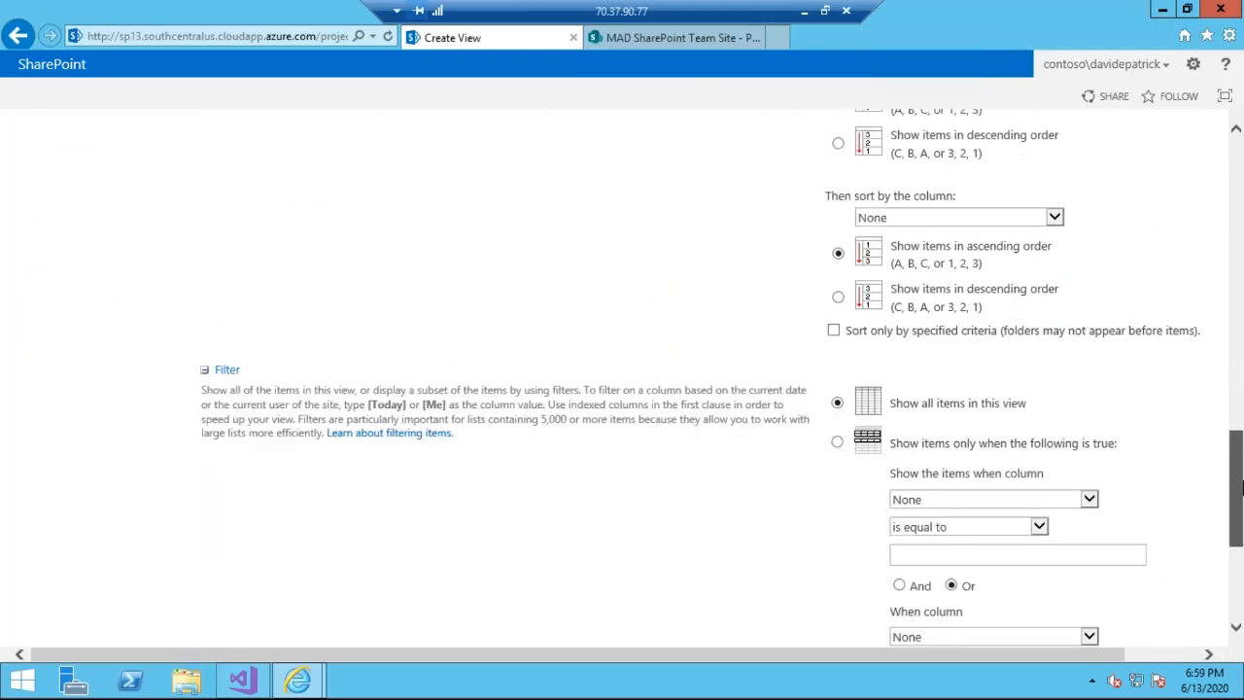
pyautogui.moveTo(1240, 486); pyautogui.dragTo(1240, 432)
pyautogui.click(948, 302)
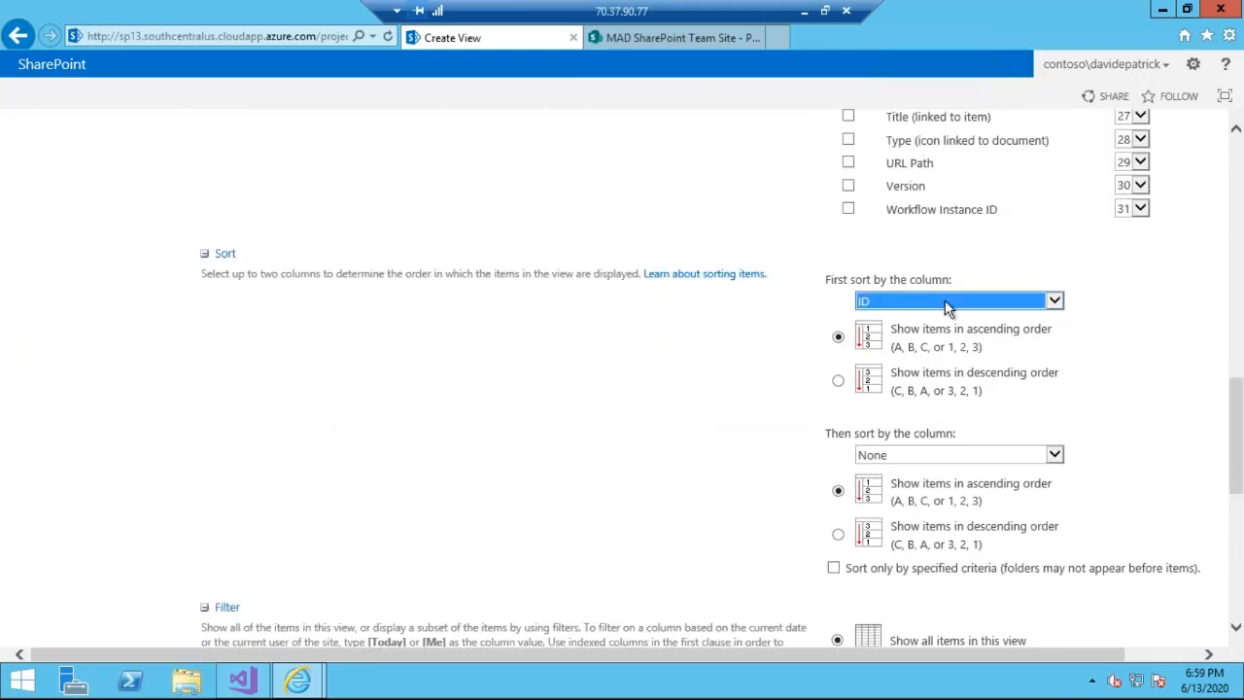
pyautogui.click(948, 303)
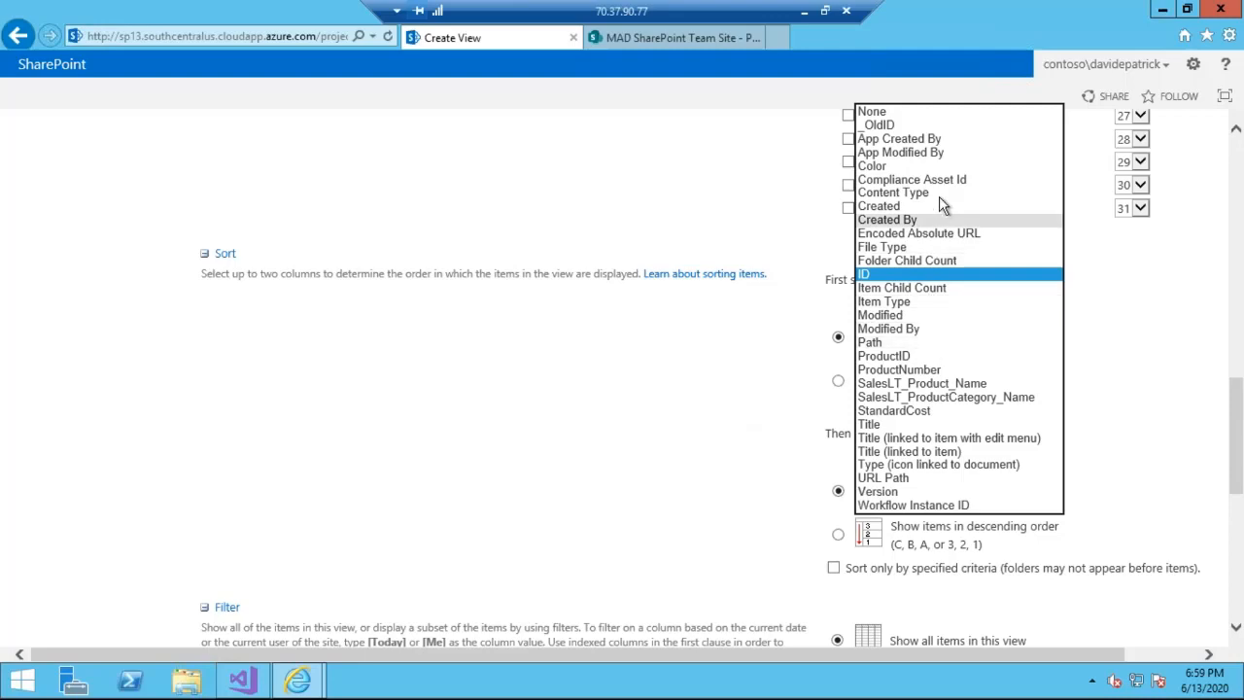
pyautogui.click(934, 165)
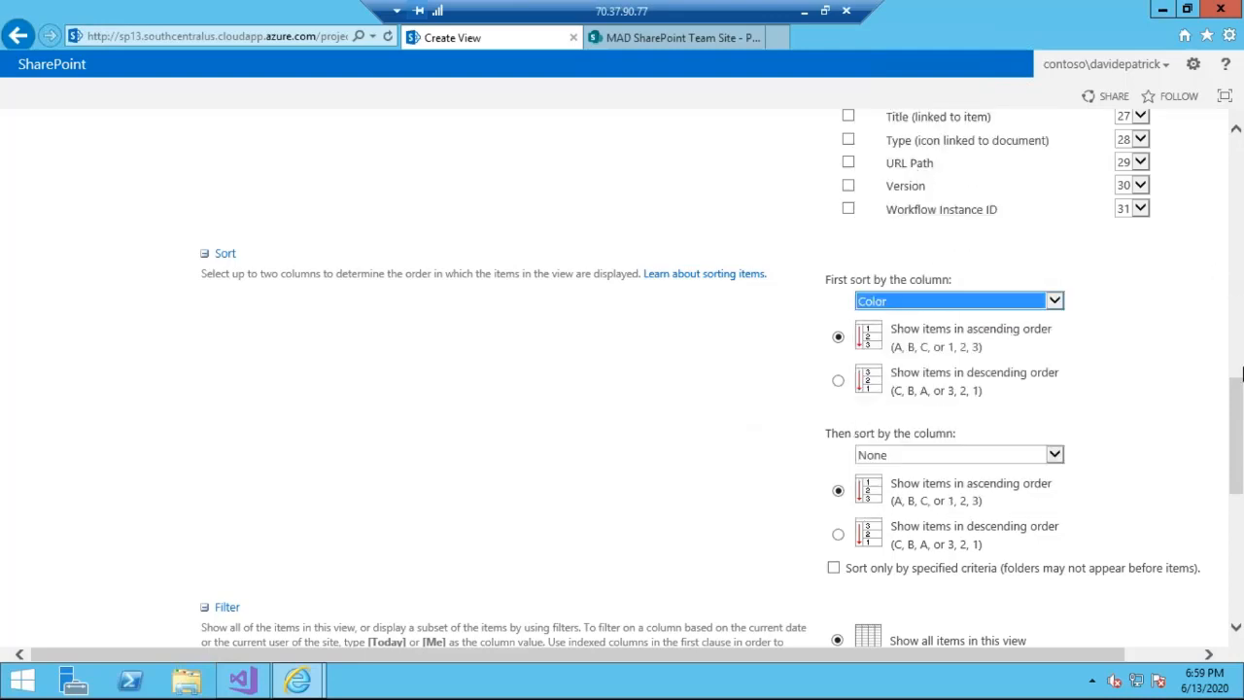
# - Expand the Totals settings and set the Color column's total to Count
pyautogui.scroll(-10, 1240, 410)
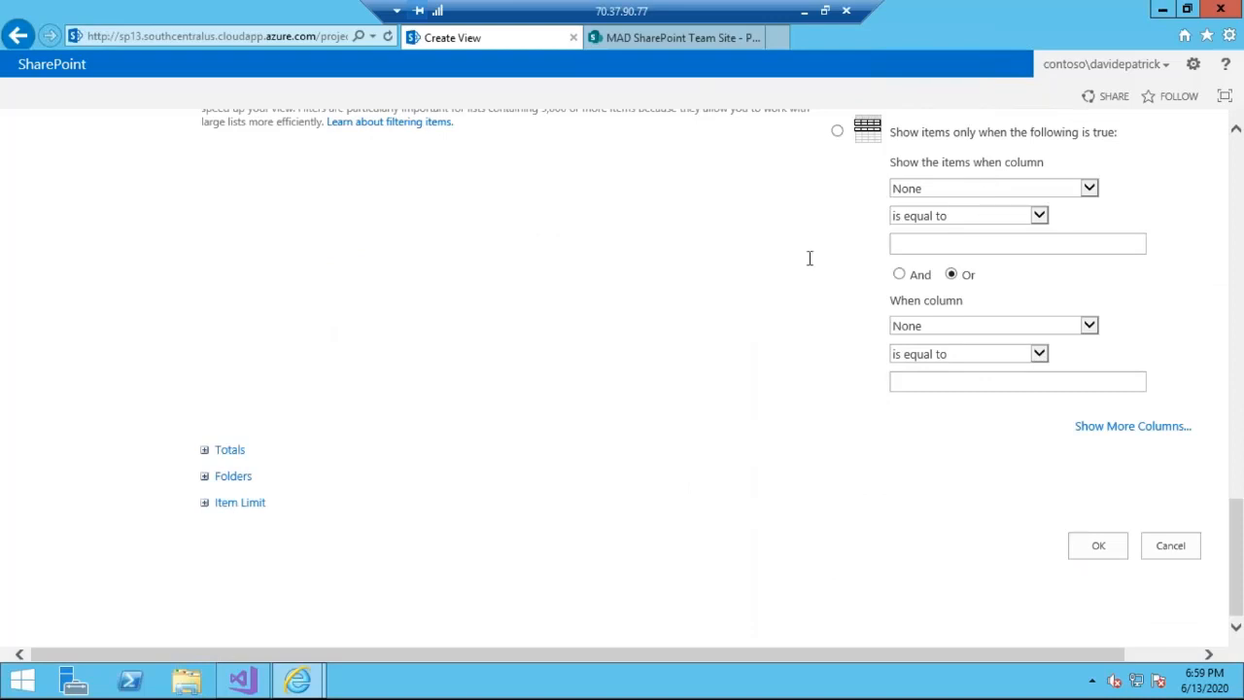
pyautogui.moveTo(1241, 578); pyautogui.dragTo(1240, 619)
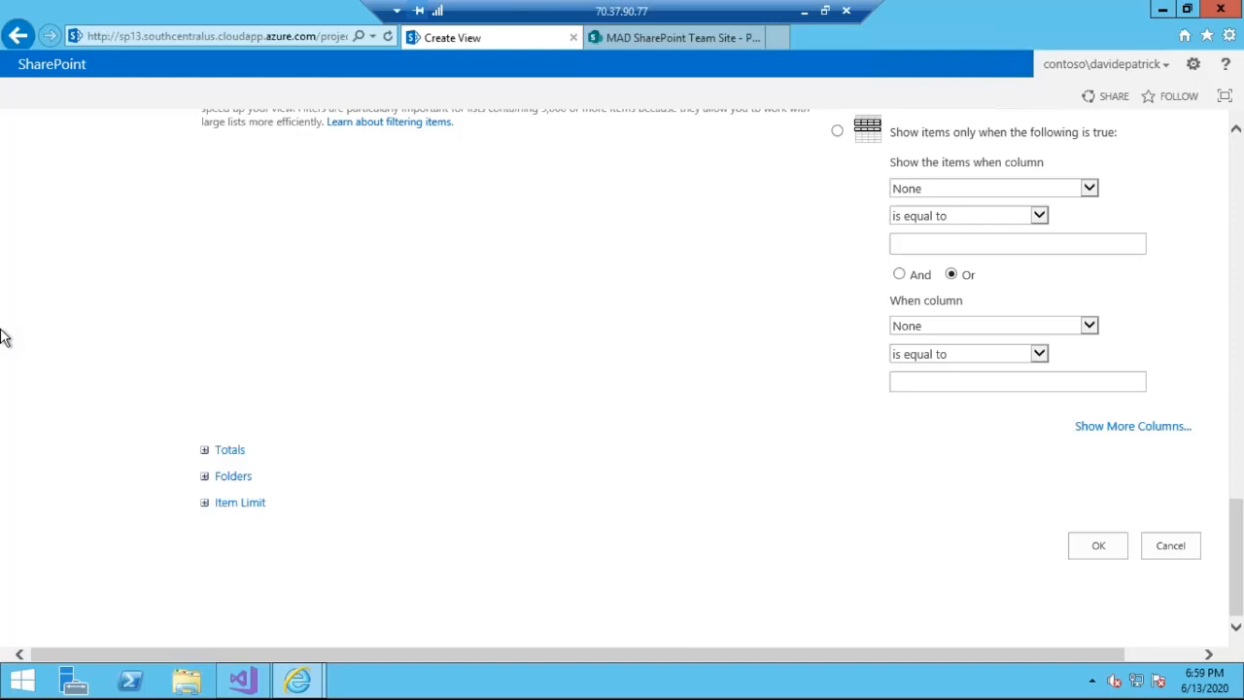
pyautogui.click(204, 452)
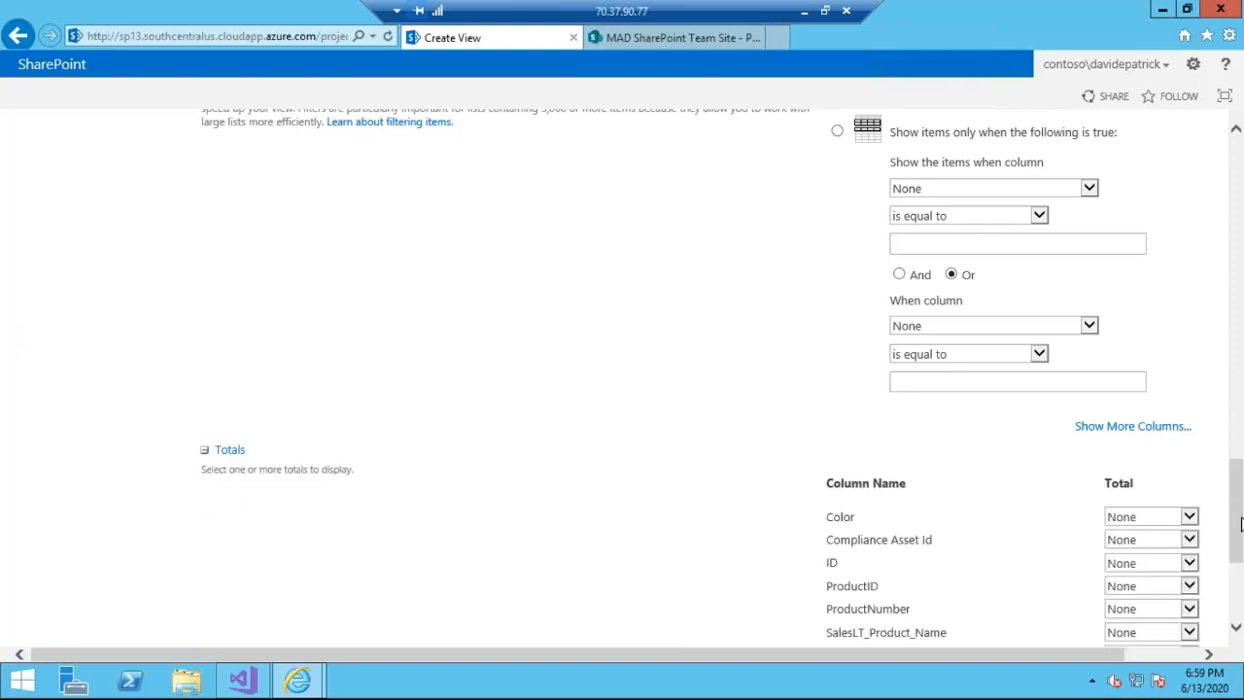
pyautogui.scroll(-2, 1241, 538)
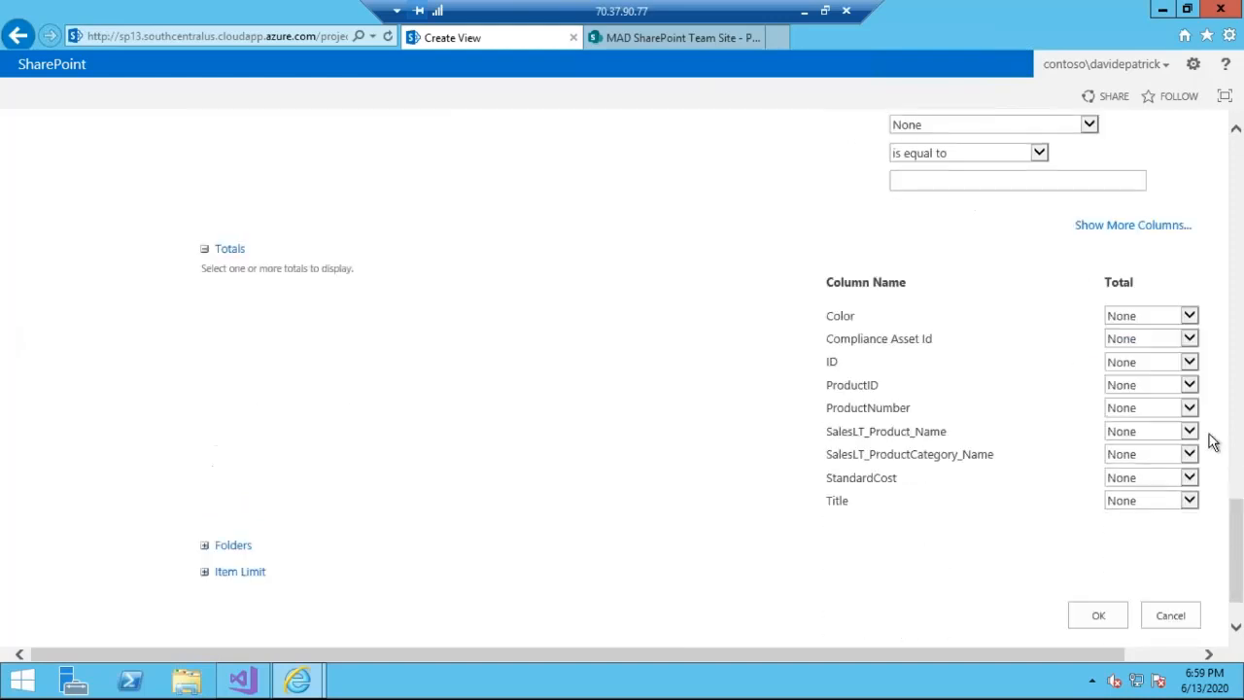
pyautogui.click(1189, 316)
pyautogui.click(1137, 329)
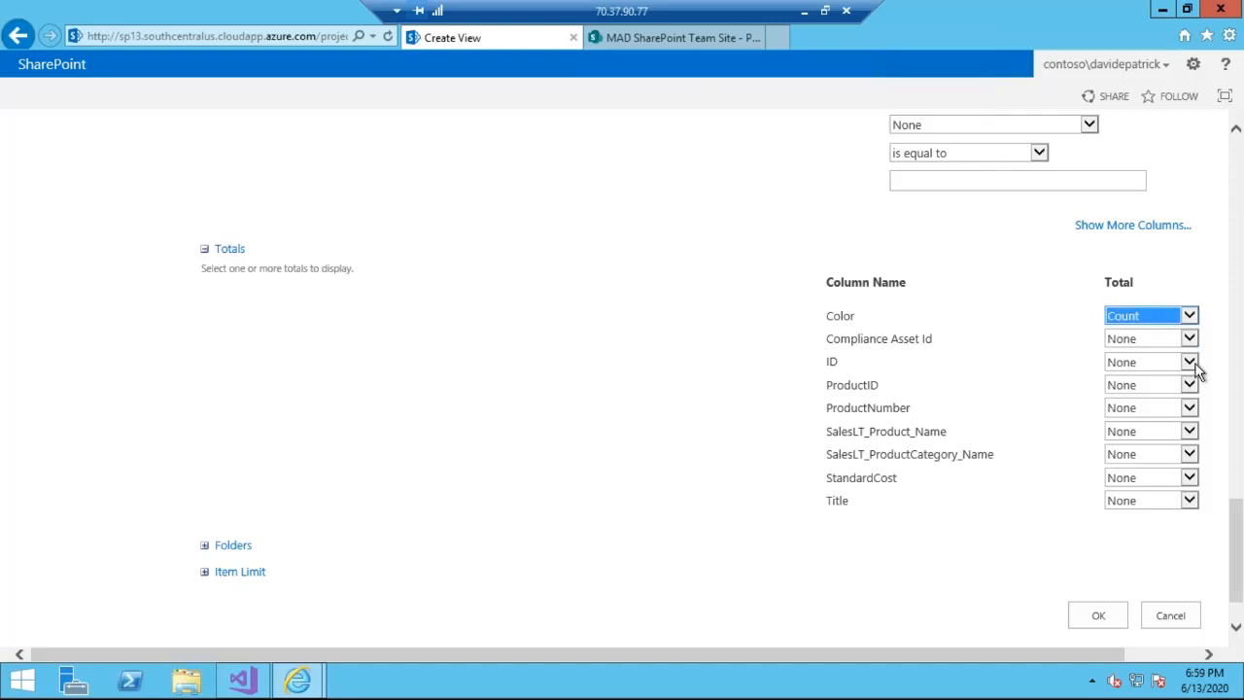
# - Try the personal view audience option and return the view to a public view
pyautogui.moveTo(1236, 542); pyautogui.dragTo(1240, 219)
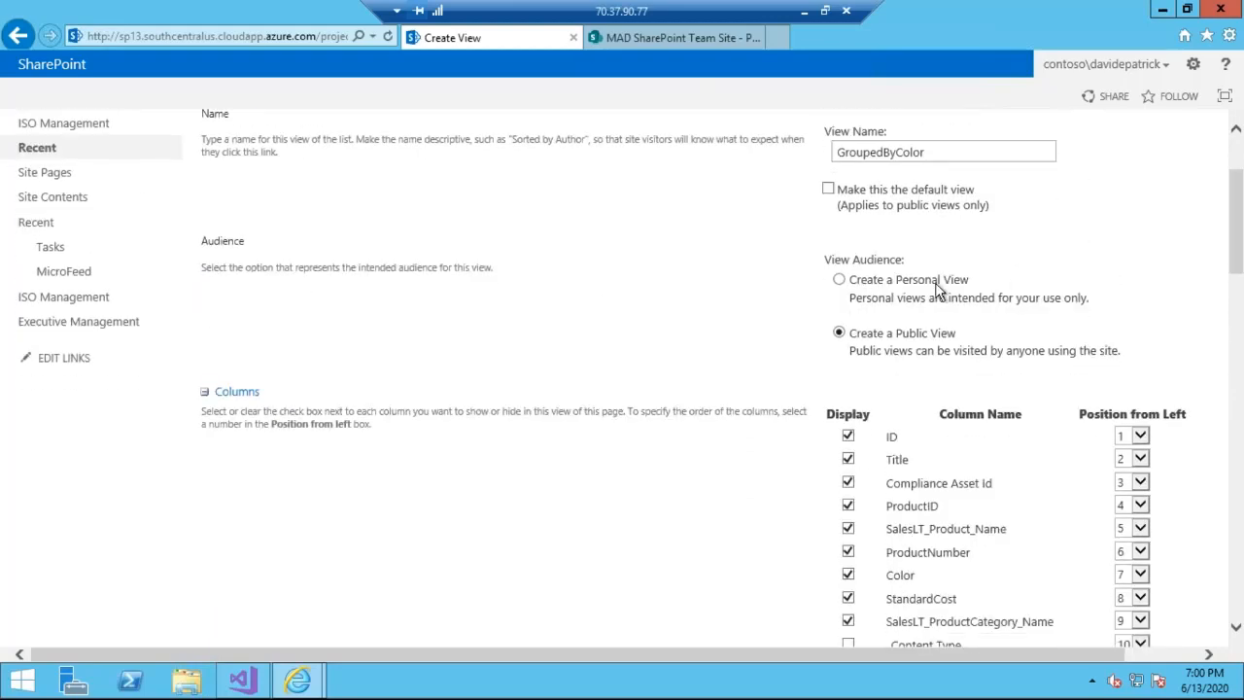
pyautogui.click(855, 281)
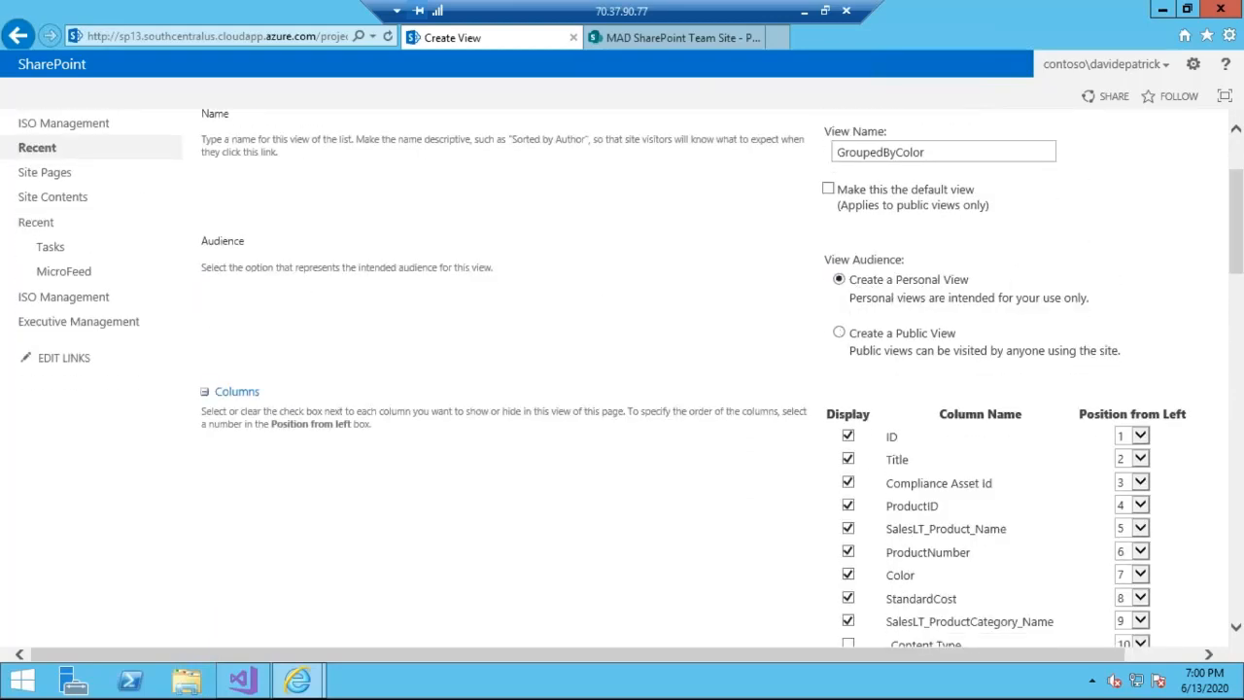
pyautogui.click(839, 333)
pyautogui.click(842, 284)
pyautogui.click(839, 332)
# - Collapse the Columns and Sort sections of the view settings and cancel creating the view
pyautogui.moveTo(1242, 235); pyautogui.dragTo(1242, 281)
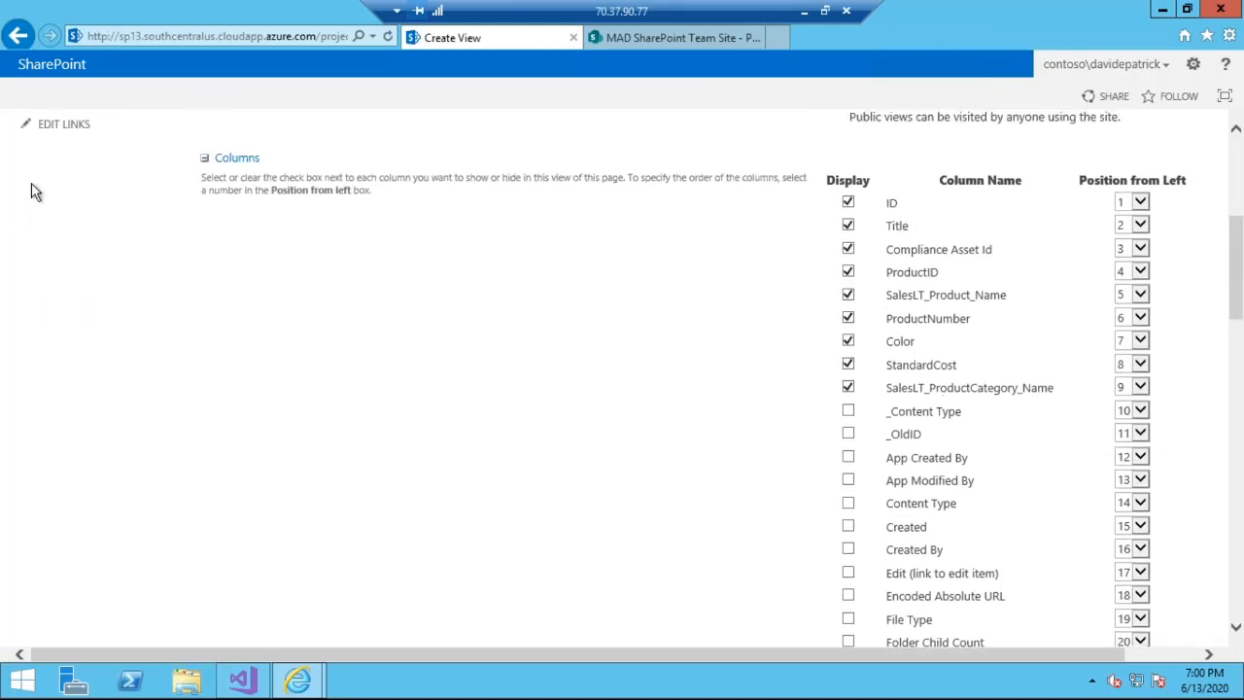
pyautogui.click(205, 158)
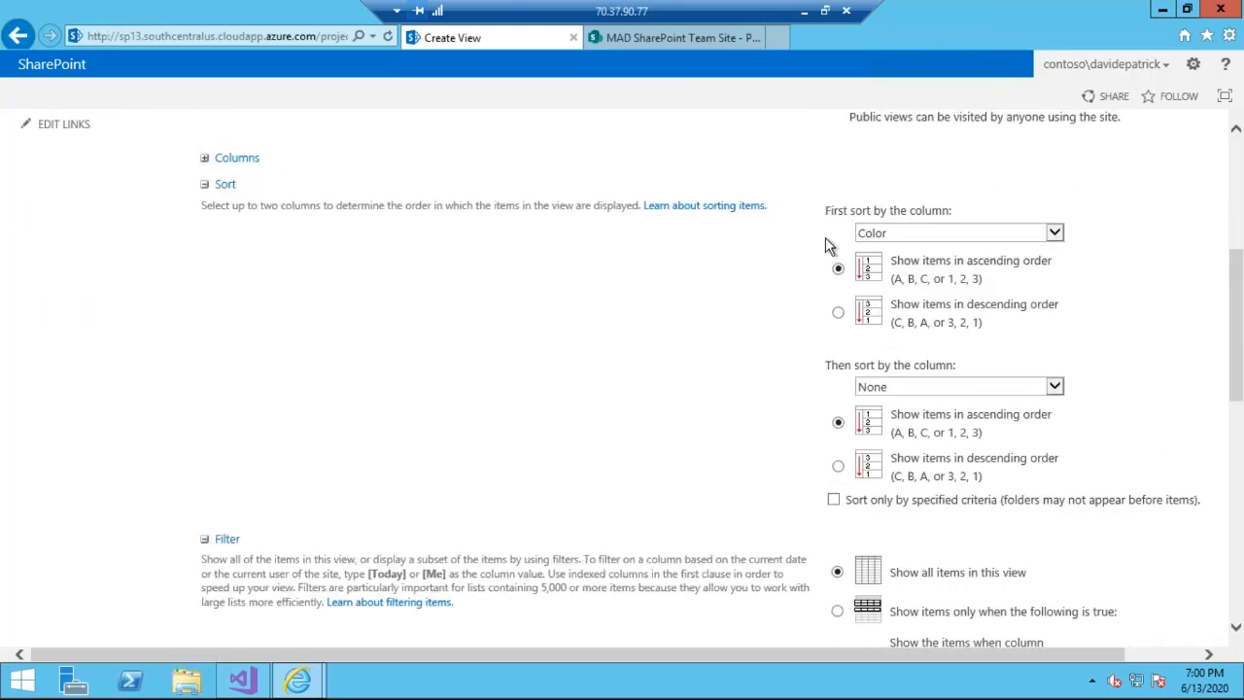
pyautogui.click(204, 186)
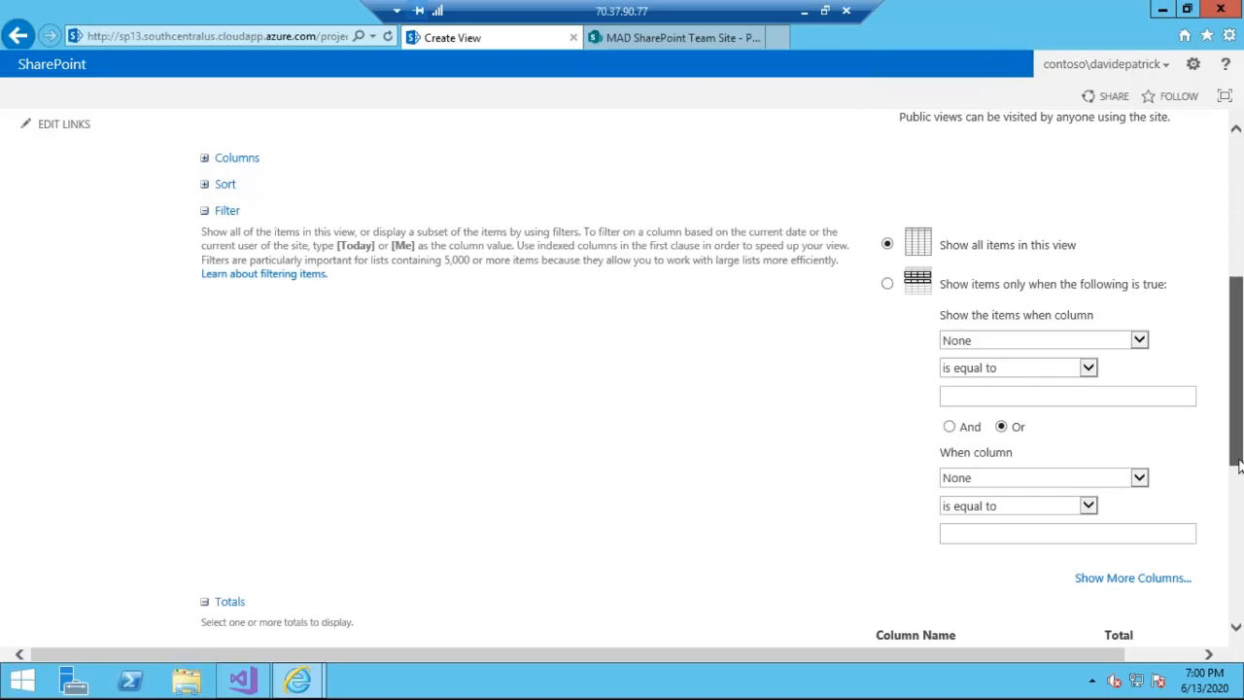
pyautogui.moveTo(1240, 467); pyautogui.dragTo(1243, 531)
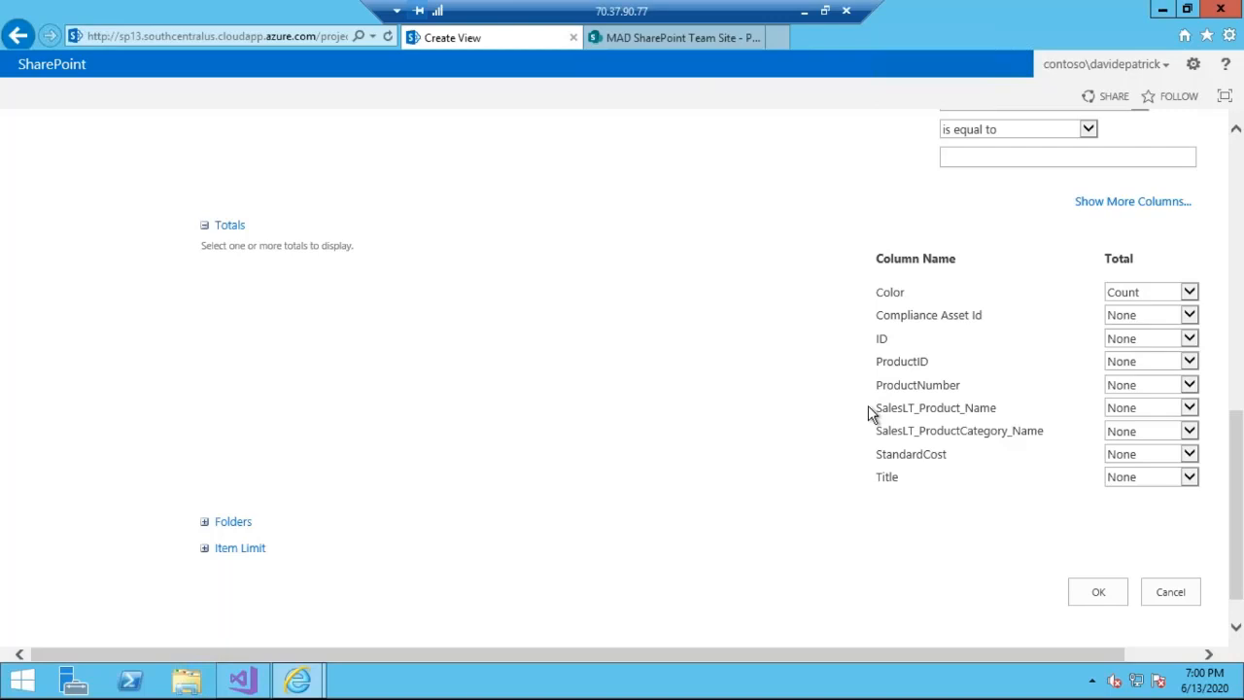
pyautogui.click(1240, 206)
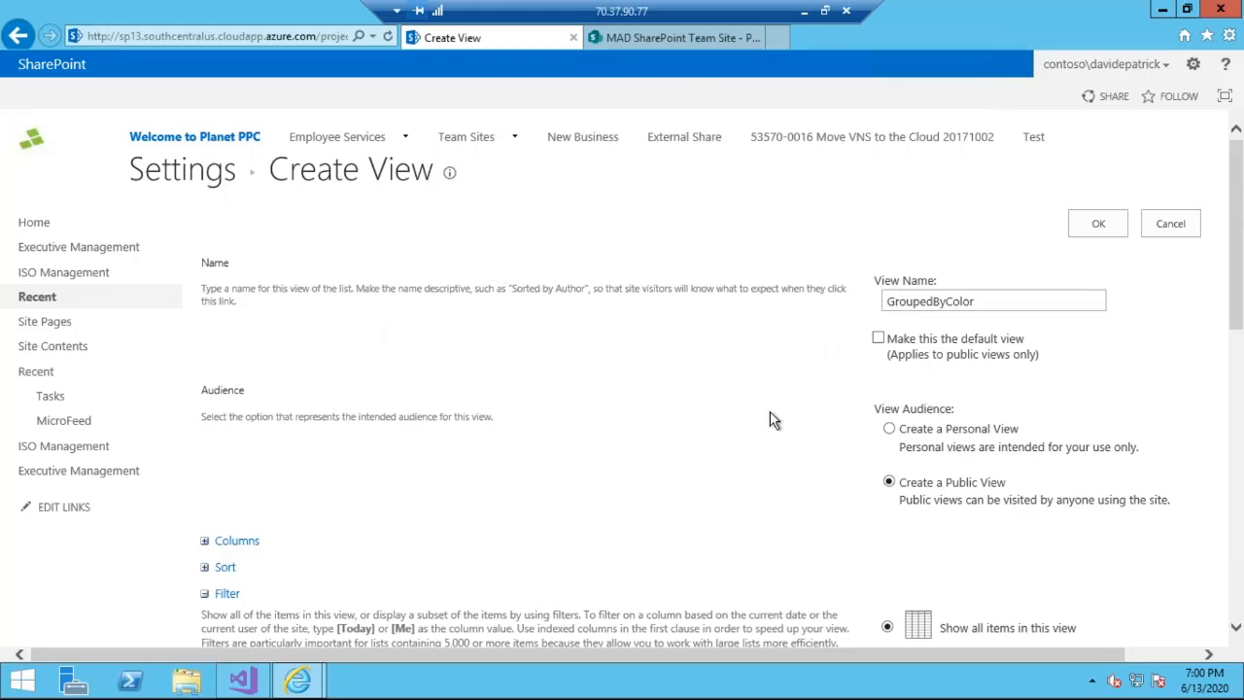
pyautogui.click(1169, 227)
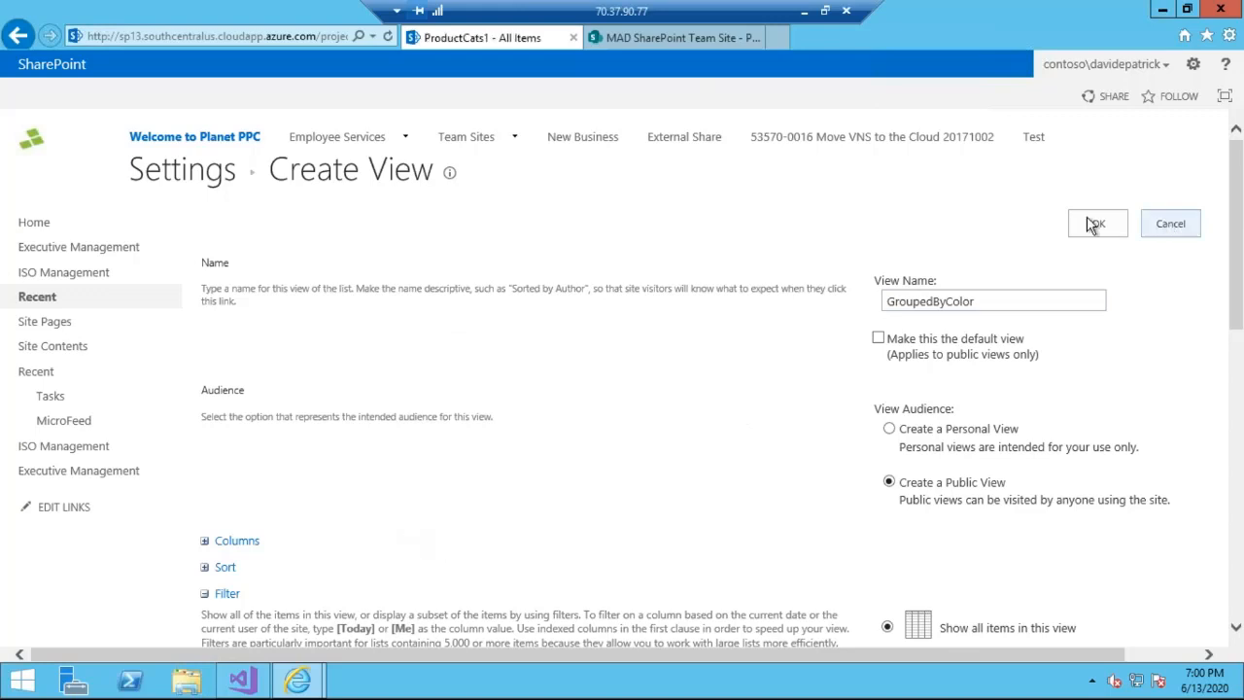
# - Minimize the remote desktop session and switch back to the PowerPoint presentation
pyautogui.click(805, 12)
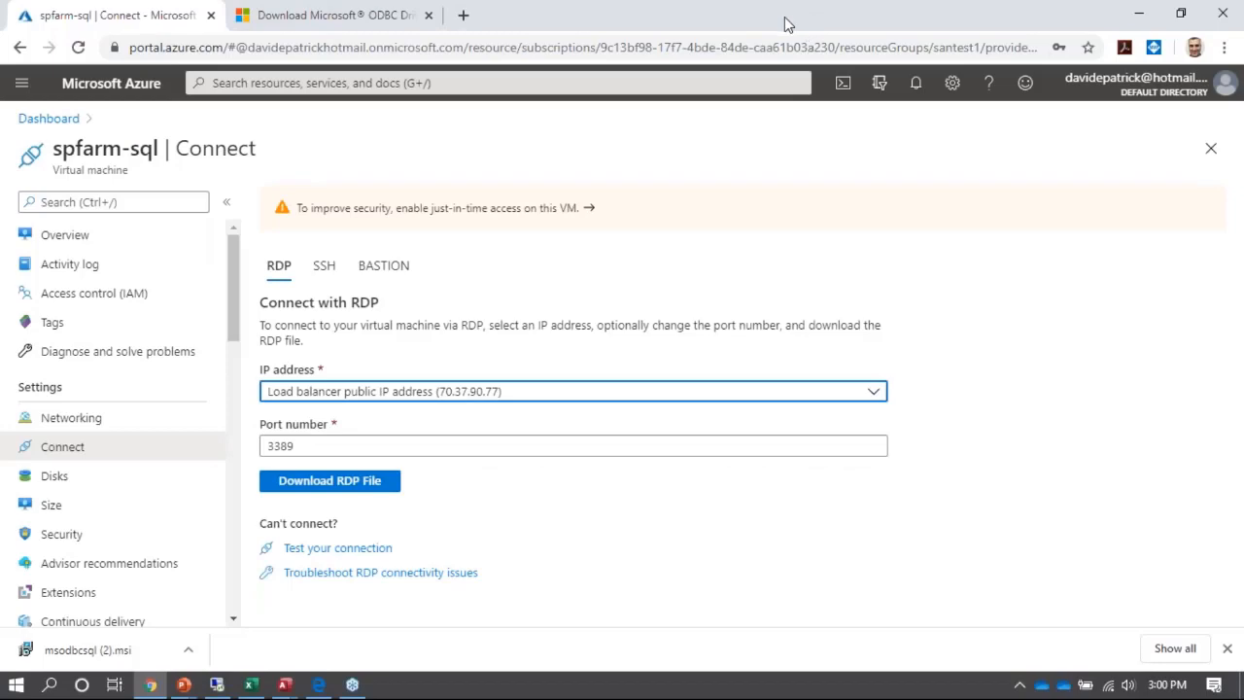
pyautogui.hotkey('alt', 'Tab')
pyautogui.hotkey('alt', 'Tab')
pyautogui.hotkey('alt', 'Tab')
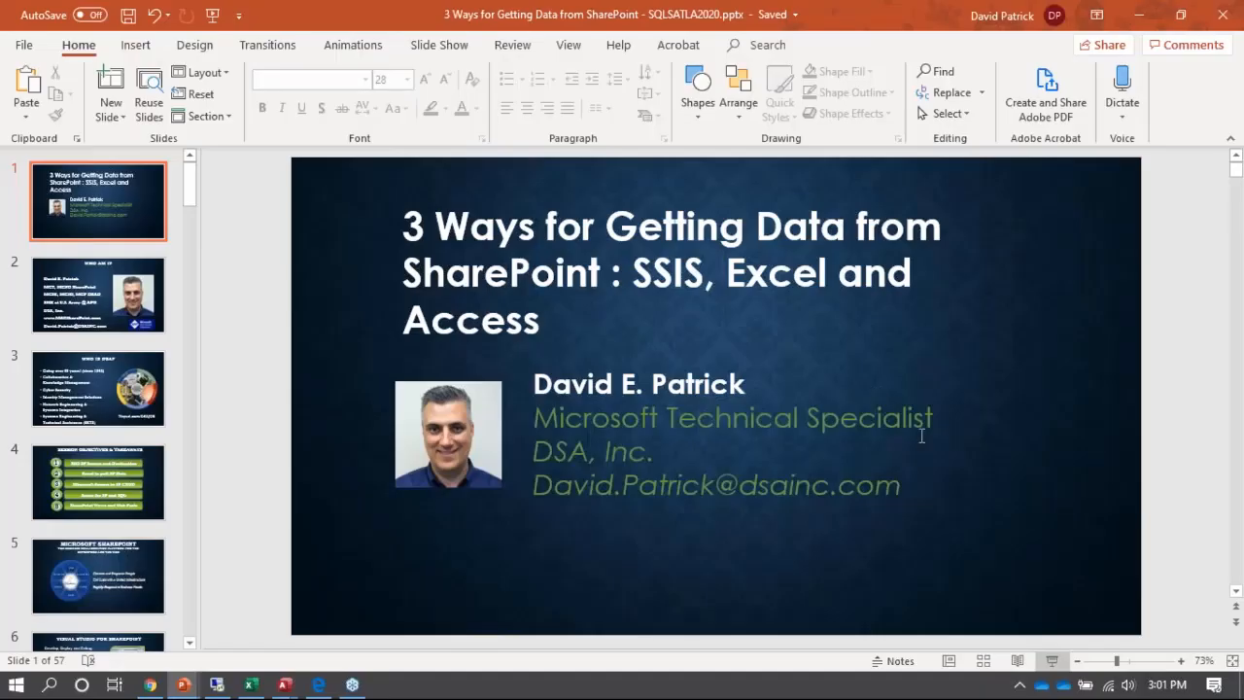
pyautogui.hotkey('alt', 'Tab')
pyautogui.hotkey('alt', 'Tab')
pyautogui.hotkey('alt', 'Tab')
pyautogui.hotkey('alt', 'Tab')
pyautogui.hotkey('alt', 'Tab')
pyautogui.hotkey('alt', 'Tab')
pyautogui.hotkey('alt', 'Tab')
pyautogui.hotkey('alt', 'Tab')
pyautogui.hotkey('alt', 'Tab')
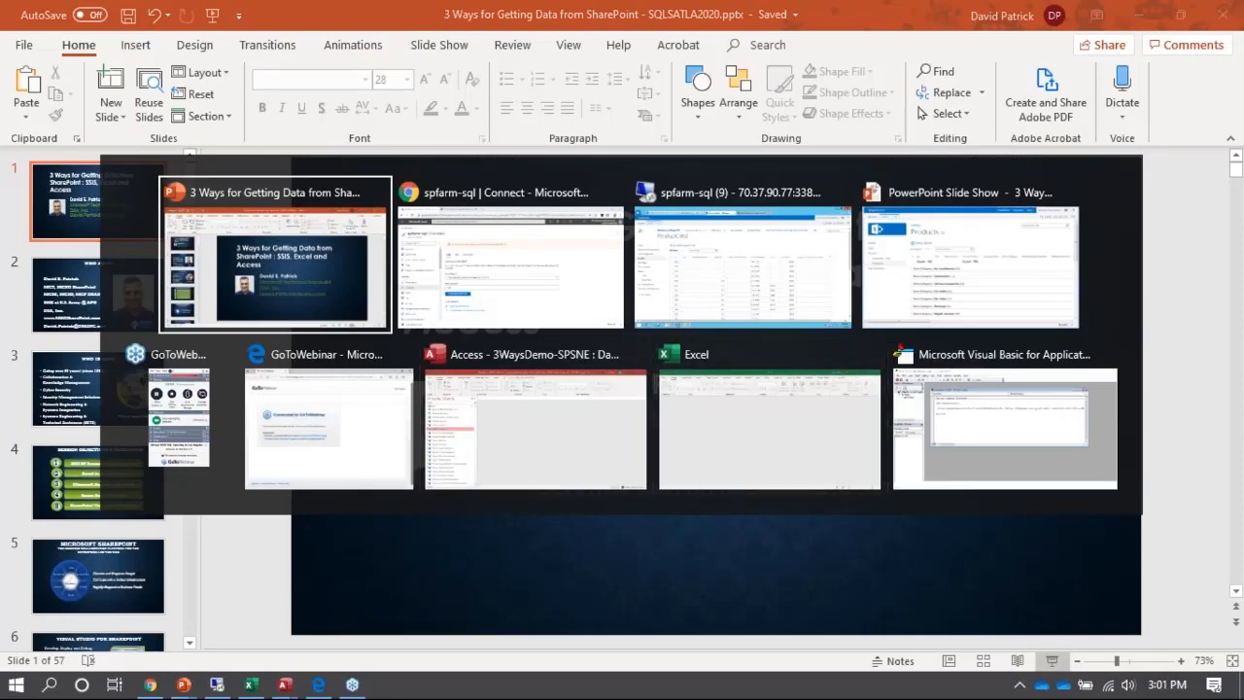
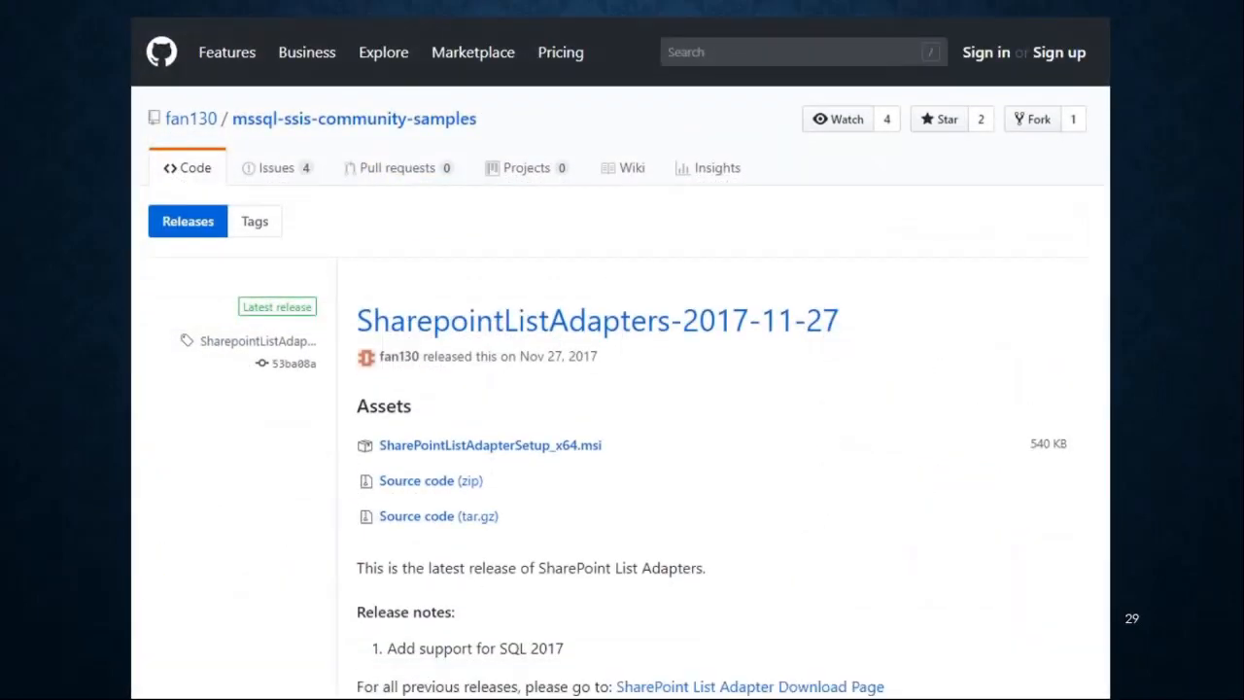
# - Advance the slide show to slide 31, showing the connection managers of the SharePoint List Source editor
pyautogui.click(615, 376)
pyautogui.press('Right')
pyautogui.press('Right')
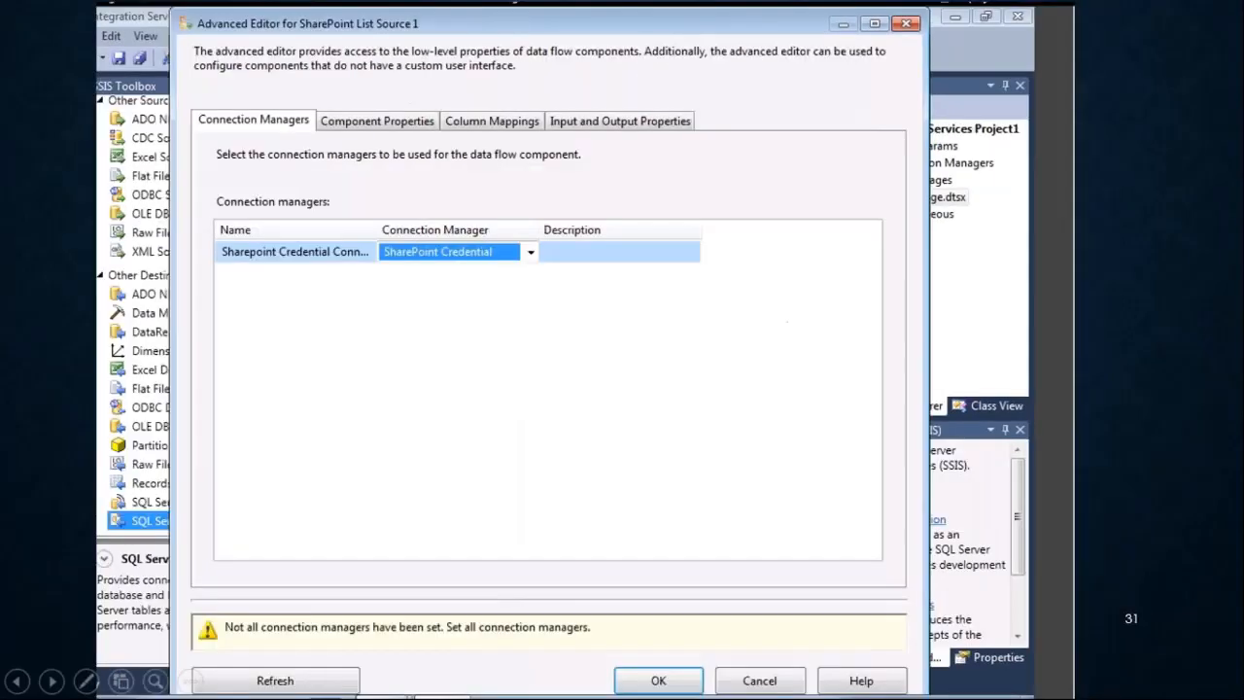
# - Return to slide 30 and mark SharePoint List Destination and SharePoint List Source with red strokes in a magnified view, then leave the magnification
pyautogui.press('Left')
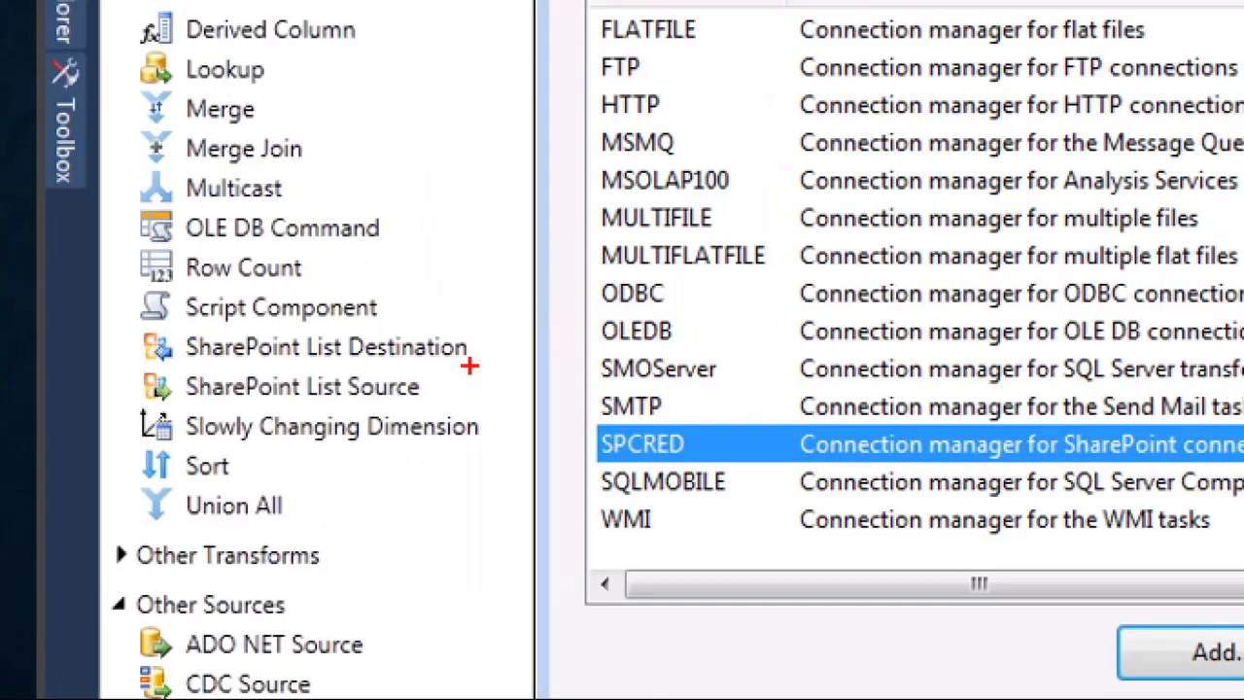
pyautogui.moveTo(466, 330); pyautogui.dragTo(493, 249)
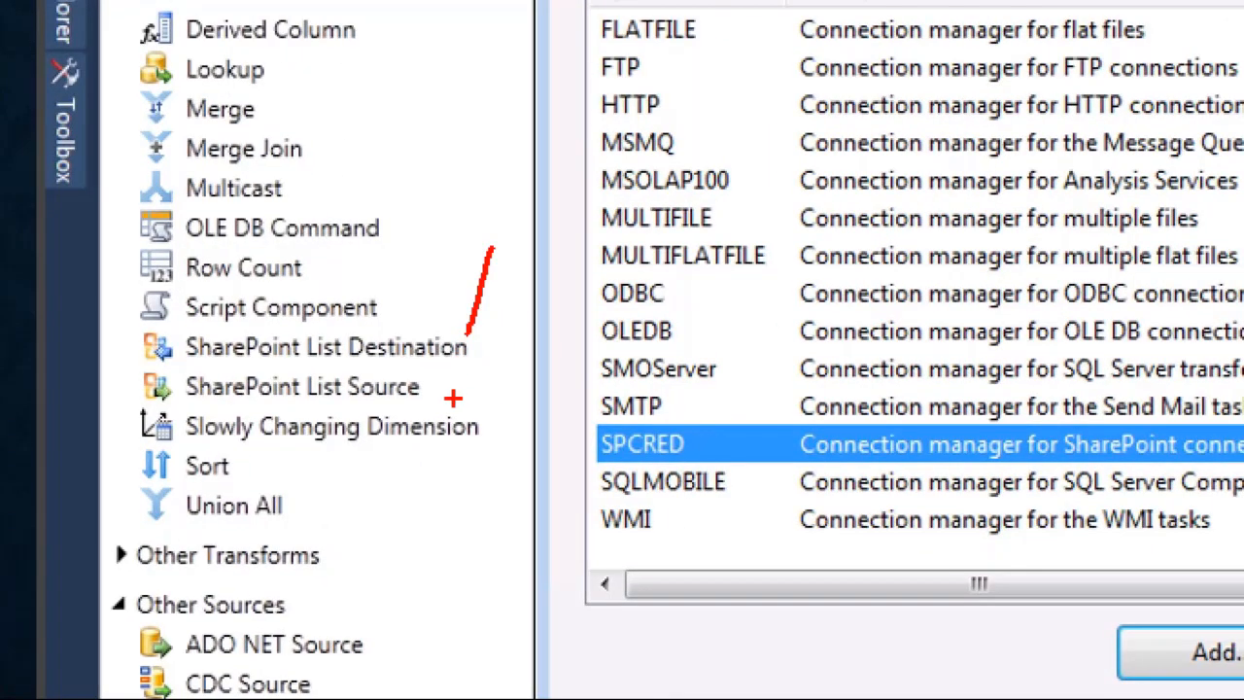
pyautogui.moveTo(453, 397); pyautogui.dragTo(522, 370)
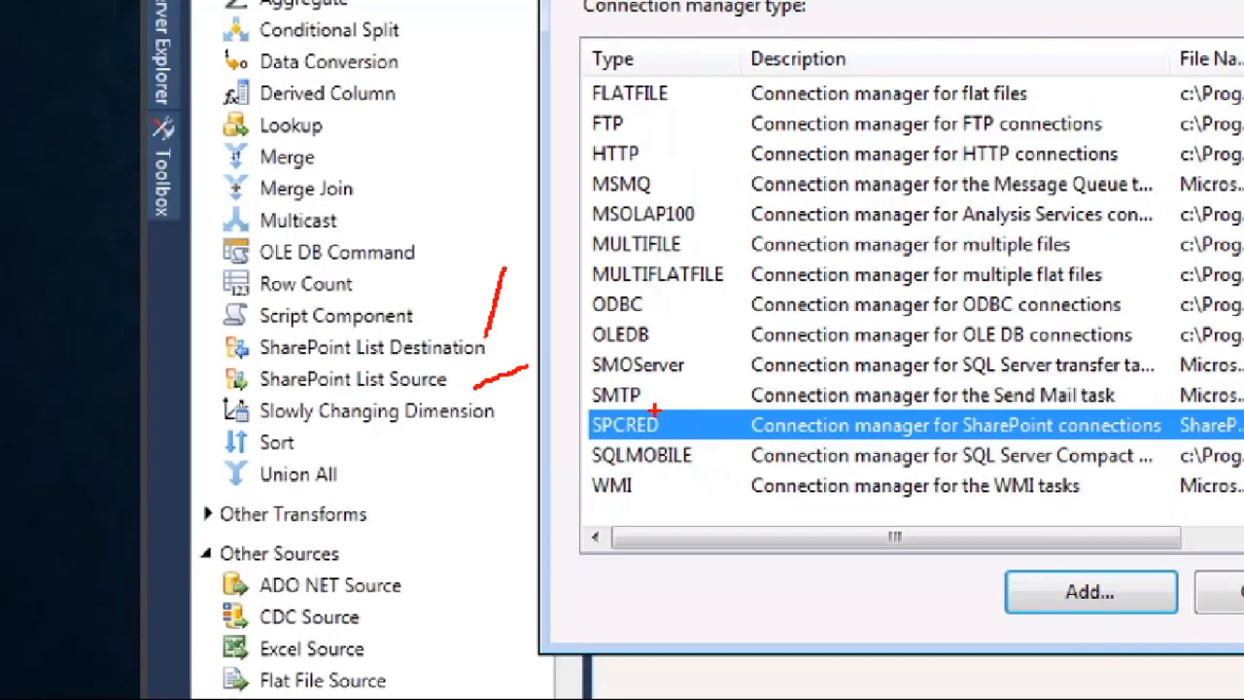
pyautogui.press('Escape')
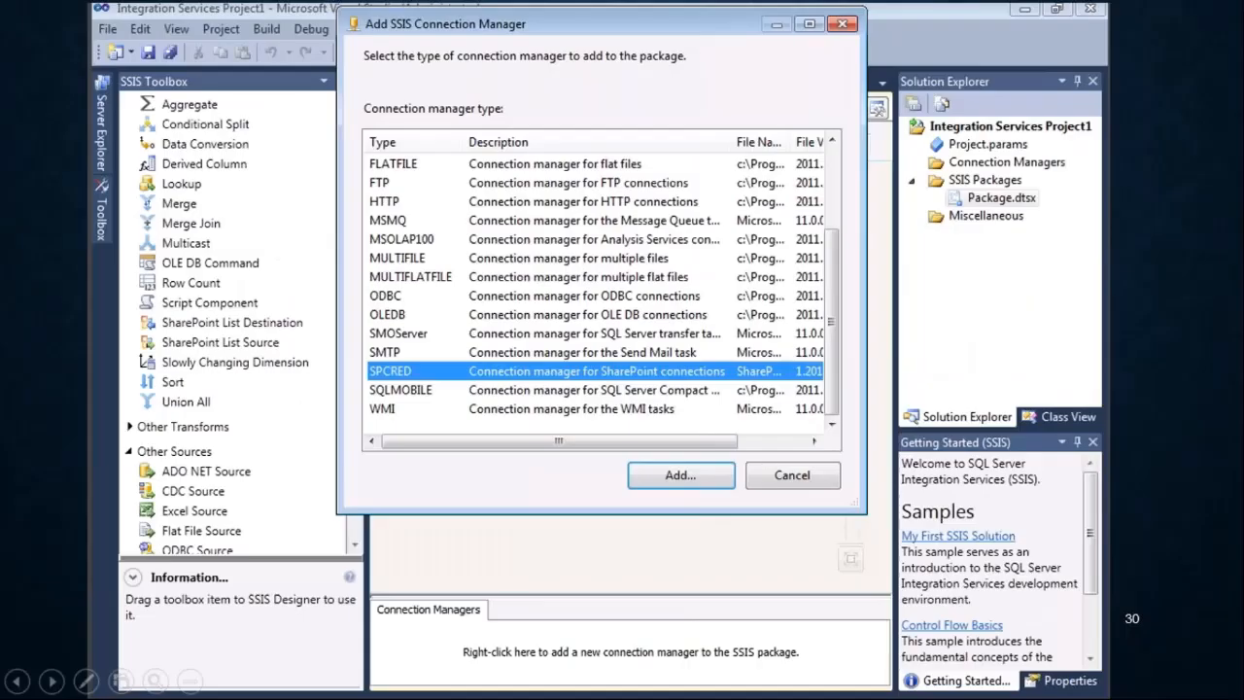
# - Advance to slide 32, magnify the component properties and draw a red arrow at the SiteUrl value
pyautogui.press('Right')
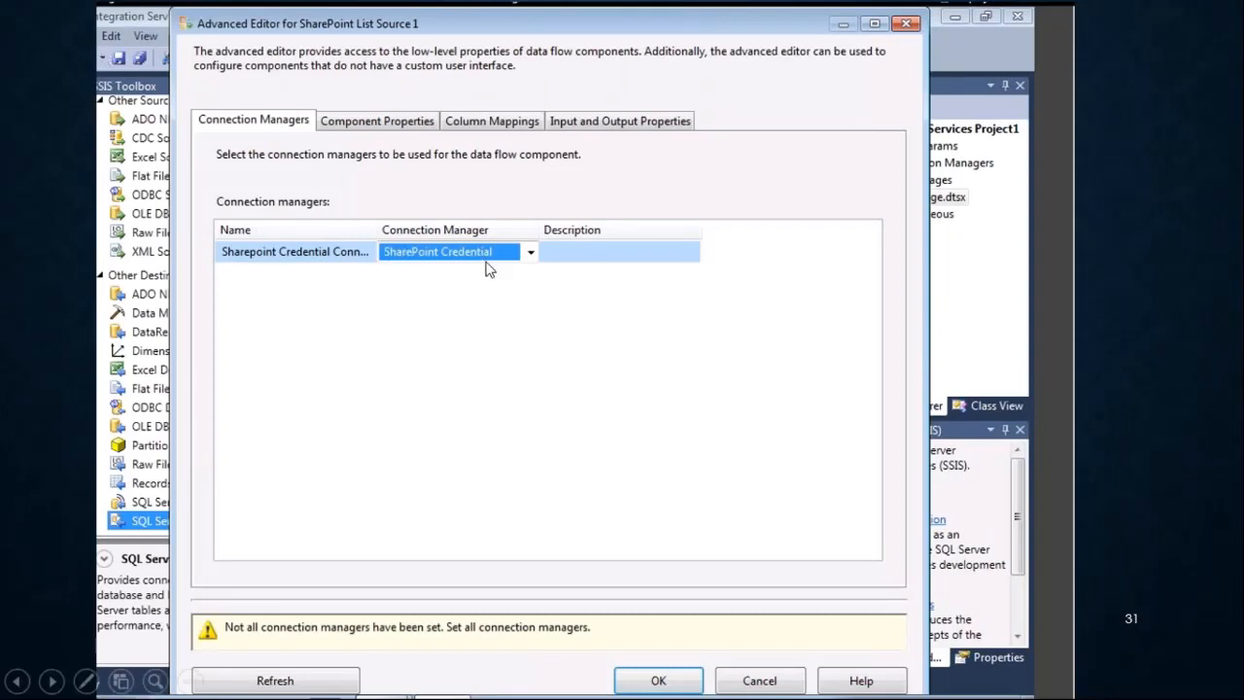
pyautogui.press('Right')
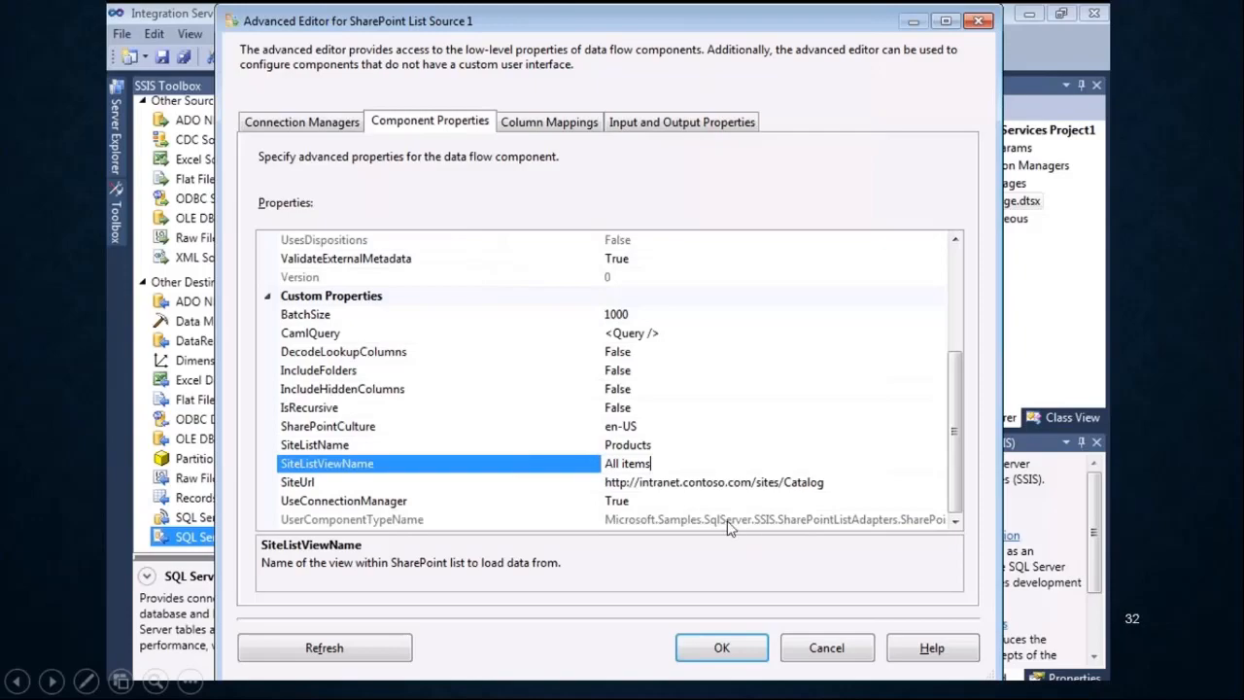
pyautogui.hotkey('ctrl', '1')
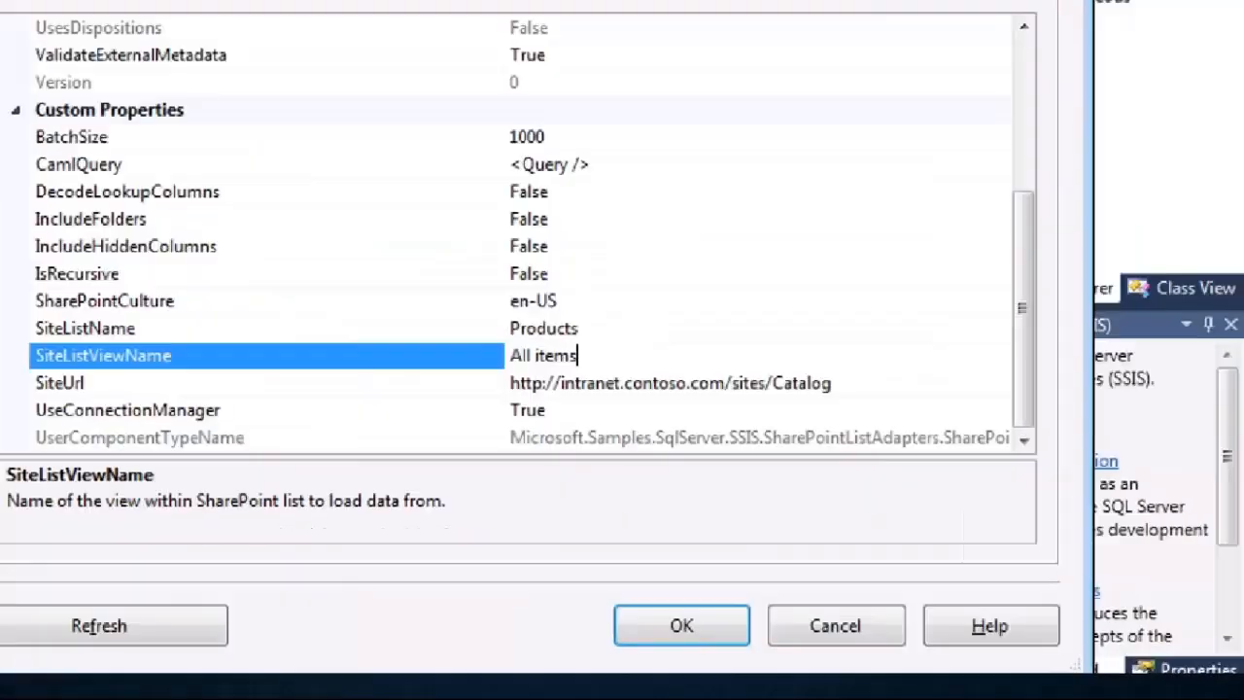
pyautogui.click(584, 505)
pyautogui.moveTo(1133, 235)
pyautogui.mouseDown()
pyautogui.moveTo(1108, 294)
pyautogui.moveTo(1139, 288)
pyautogui.mouseUp()
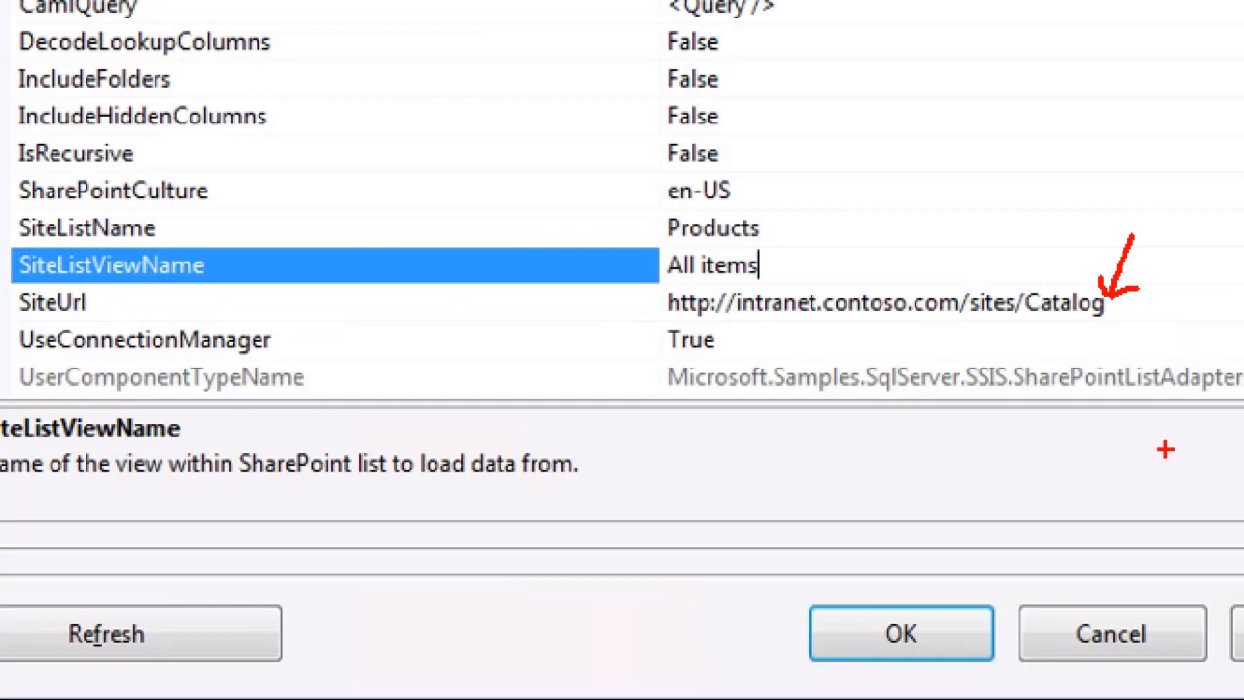
# - Draw an arrow at the SiteListName value, circle the SiteListViewName and SiteUrl values, and leave the magnified view
pyautogui.moveTo(792, 237); pyautogui.dragTo(883, 177)
pyautogui.moveTo(799, 214); pyautogui.dragTo(826, 246)
pyautogui.moveTo(696, 280); pyautogui.dragTo(716, 277)
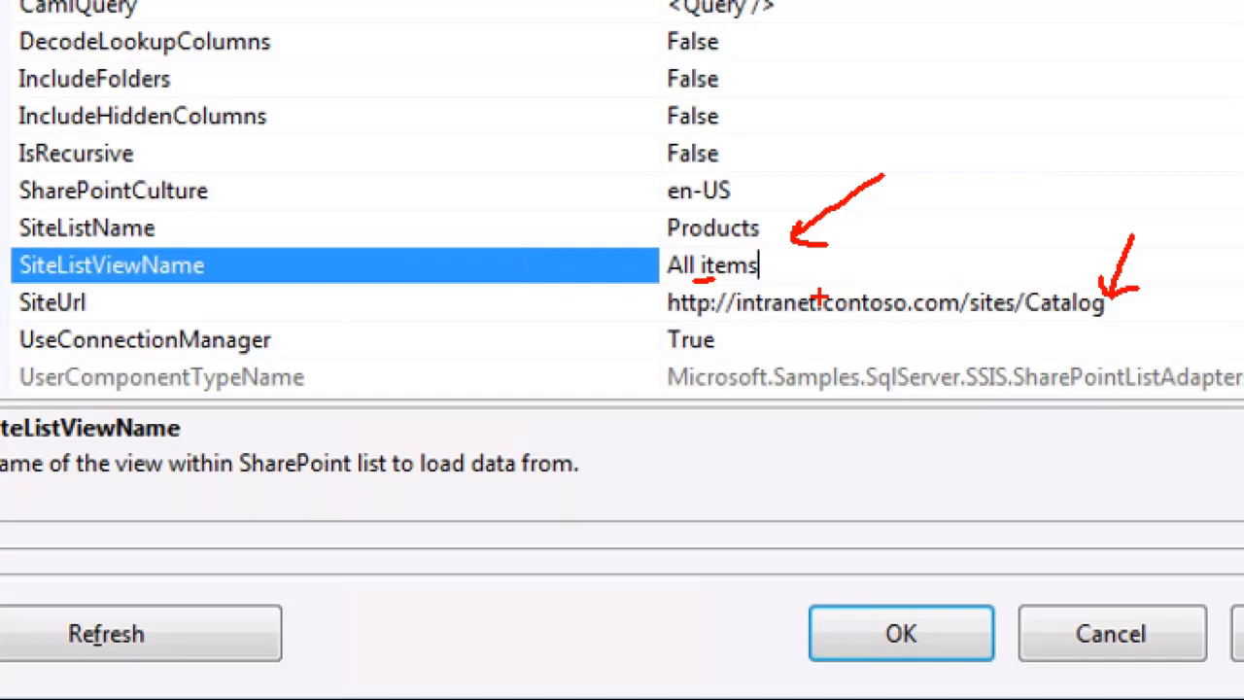
pyautogui.moveTo(774, 230)
pyautogui.mouseDown()
pyautogui.moveTo(708, 224)
pyautogui.moveTo(622, 260)
pyautogui.mouseUp()
pyautogui.moveTo(692, 285)
pyautogui.mouseDown()
pyautogui.moveTo(787, 243)
pyautogui.moveTo(719, 213)
pyautogui.mouseUp()
pyautogui.moveTo(913, 271)
pyautogui.mouseDown()
pyautogui.moveTo(1063, 264)
pyautogui.moveTo(1089, 282)
pyautogui.moveTo(622, 338)
pyautogui.moveTo(1124, 338)
pyautogui.moveTo(1058, 268)
pyautogui.moveTo(1007, 264)
pyautogui.mouseUp()
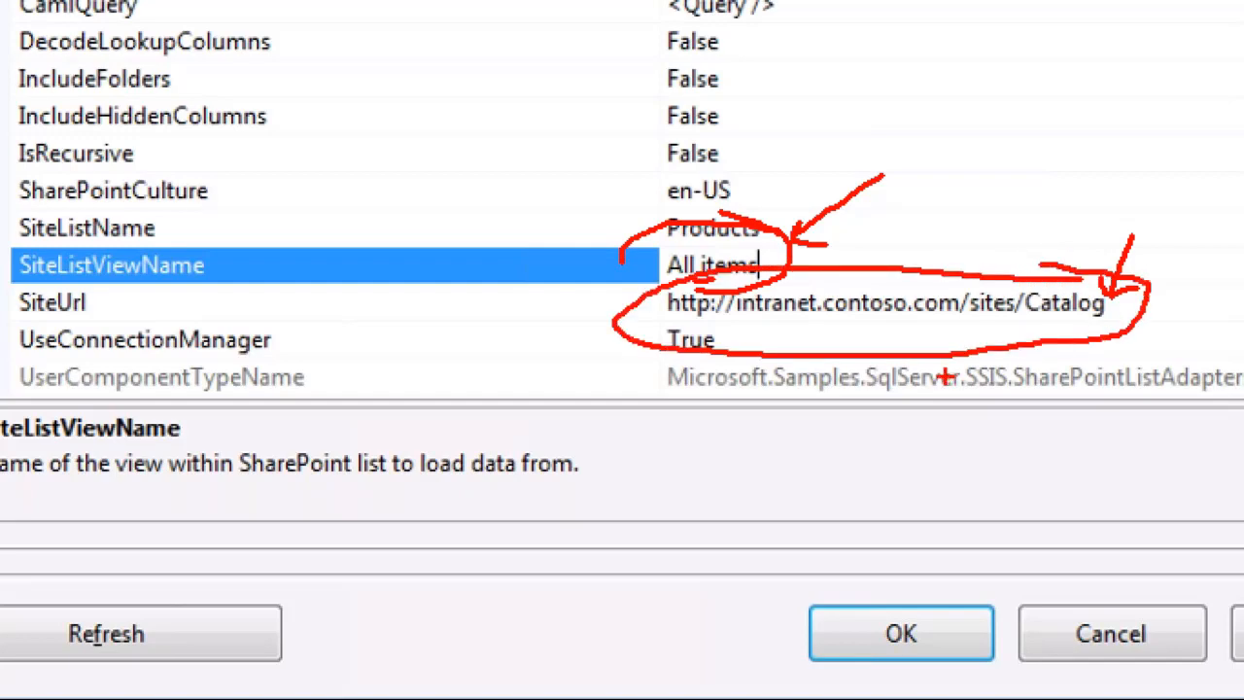
pyautogui.press('Escape')
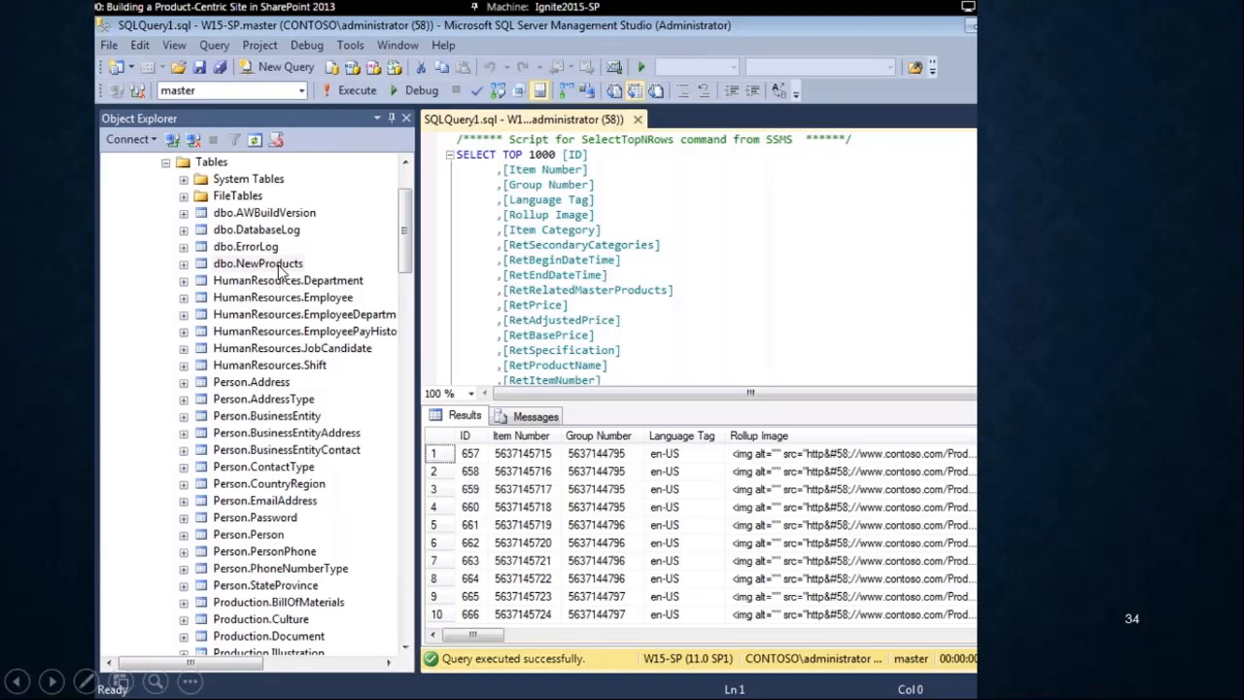
# - Advance the slide show to the SharePoint SSIS Demo slide
pyautogui.press('pagedown')
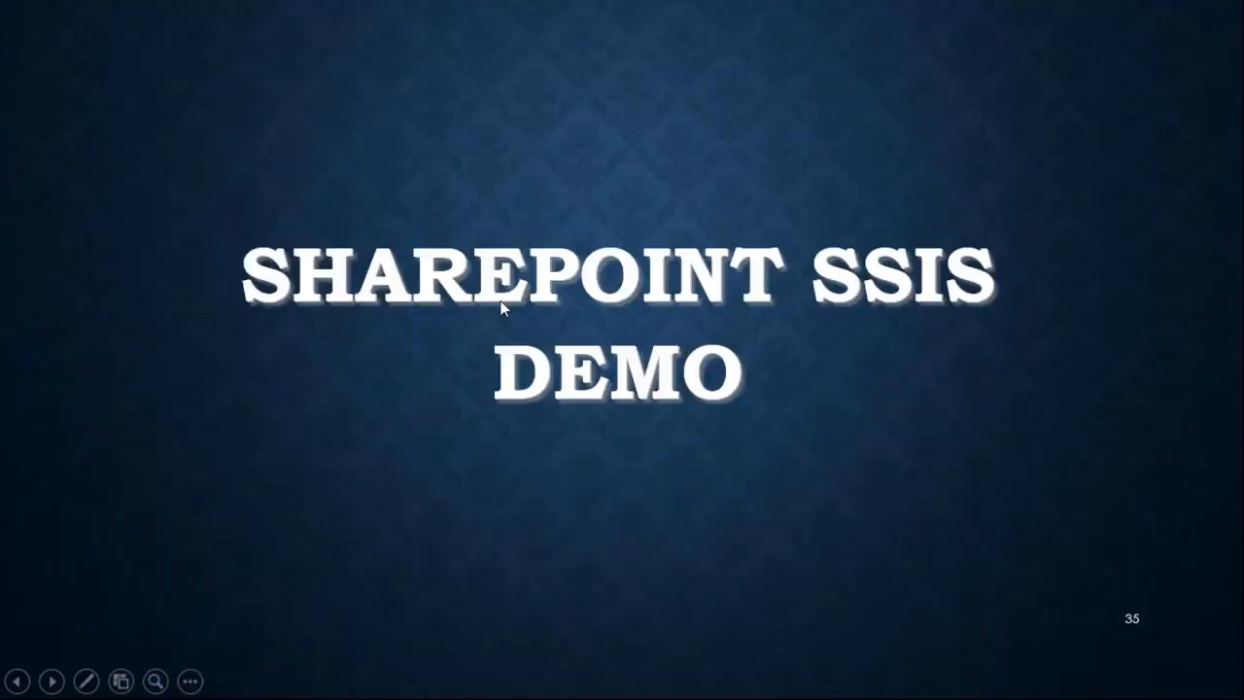
pyautogui.press('pageup')
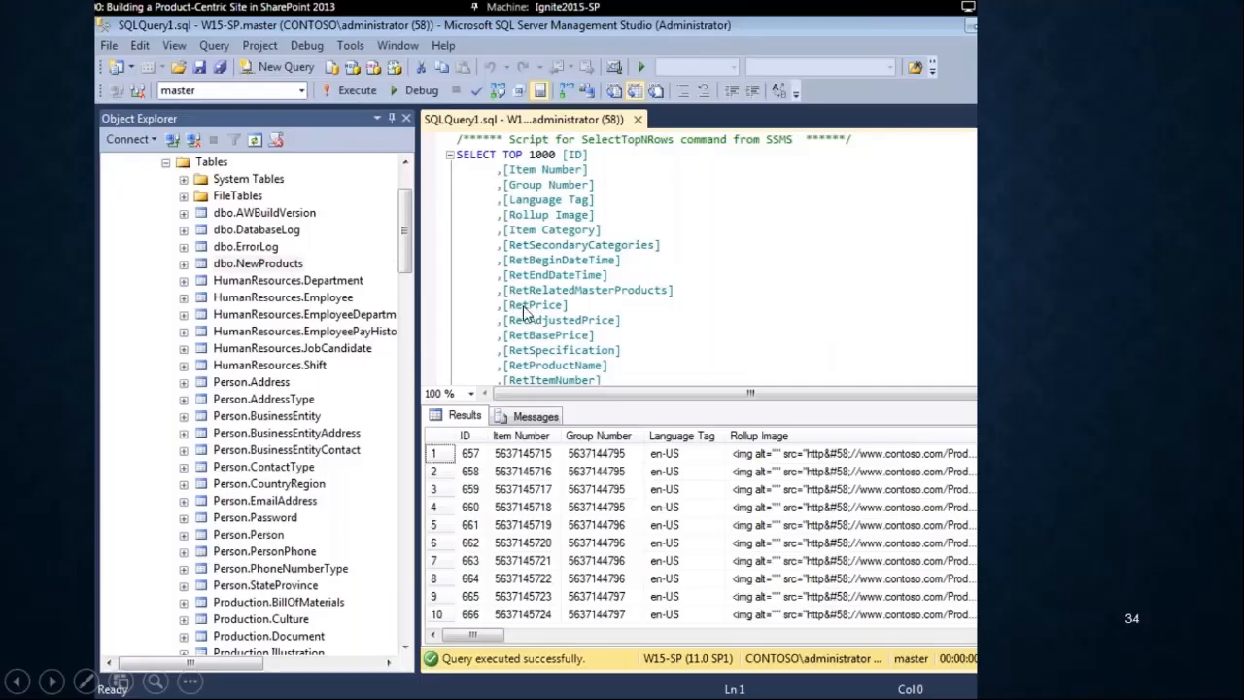
pyautogui.press('pagedown')
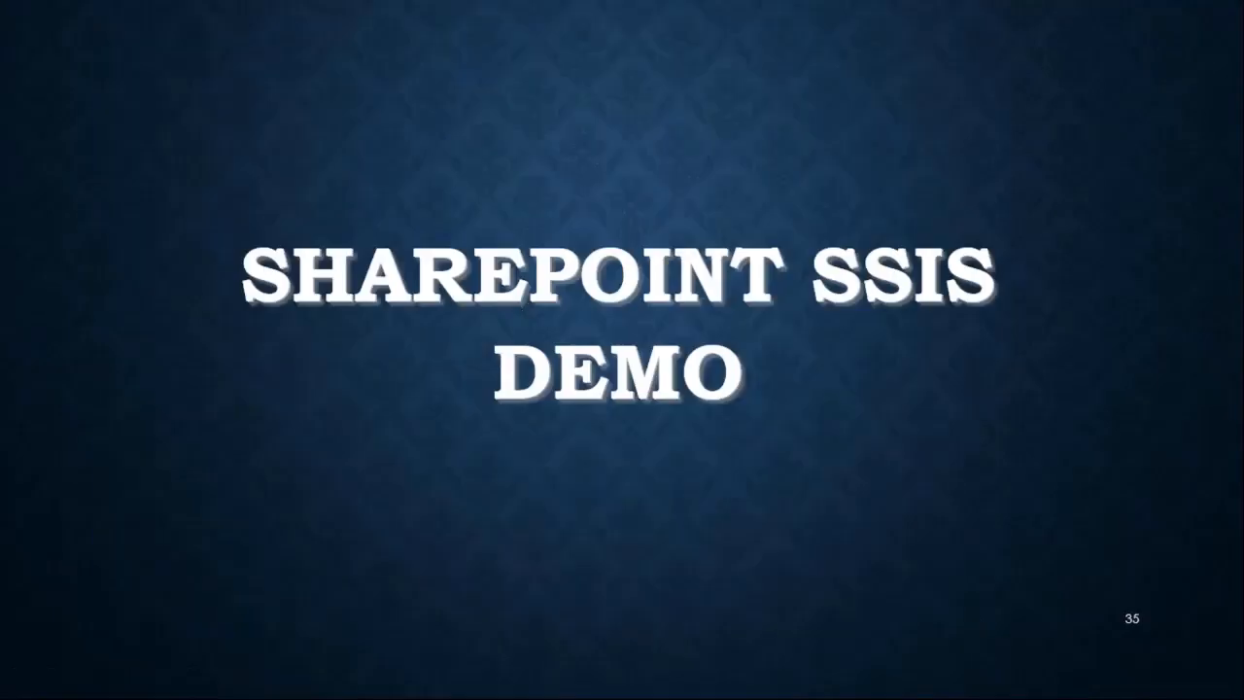
# - Switch to the spfarm-sql remote desktop session and stop editing the ProductCats1 list
pyautogui.hotkey('alt', 'Tab')
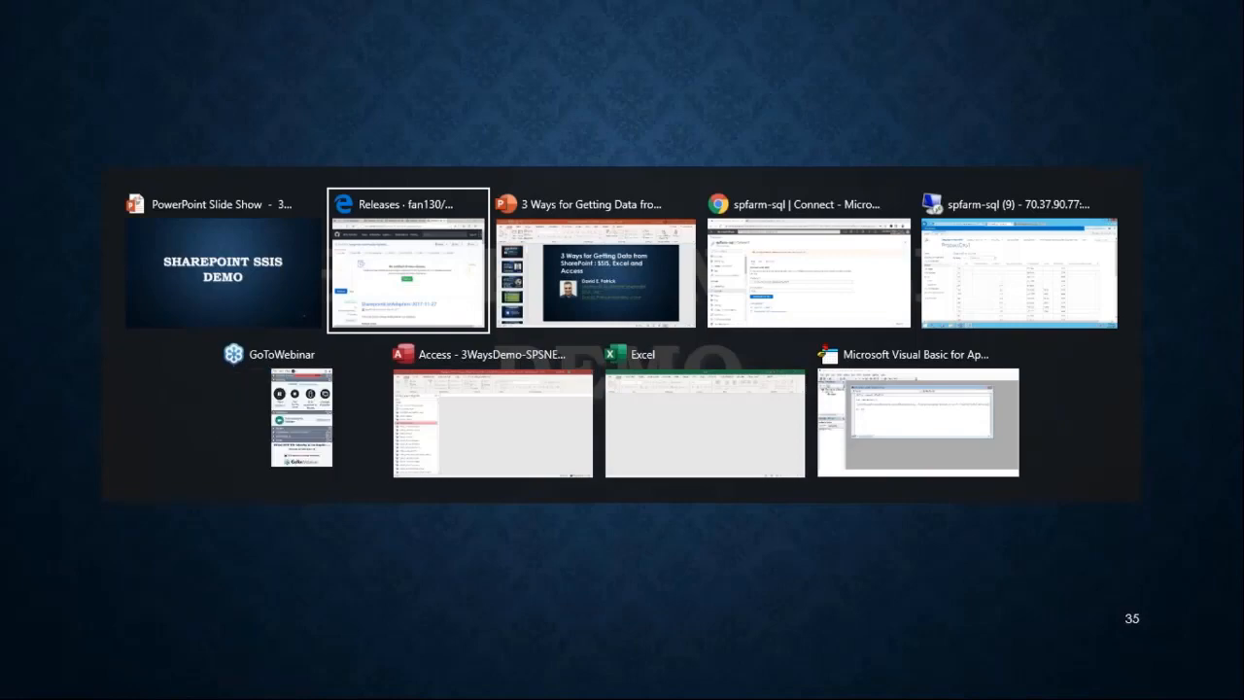
pyautogui.hotkey('alt', 'Tab')
pyautogui.hotkey('alt', 'Tab')
pyautogui.hotkey('alt', 'Tab')
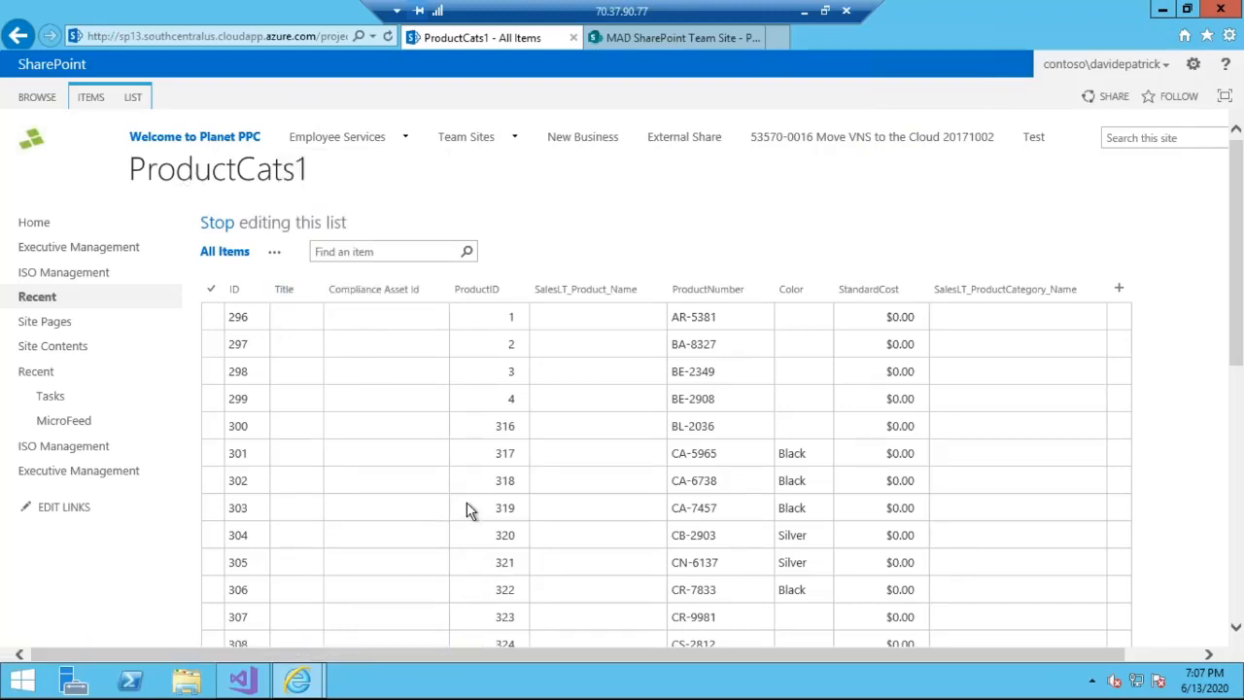
pyautogui.click(233, 222)
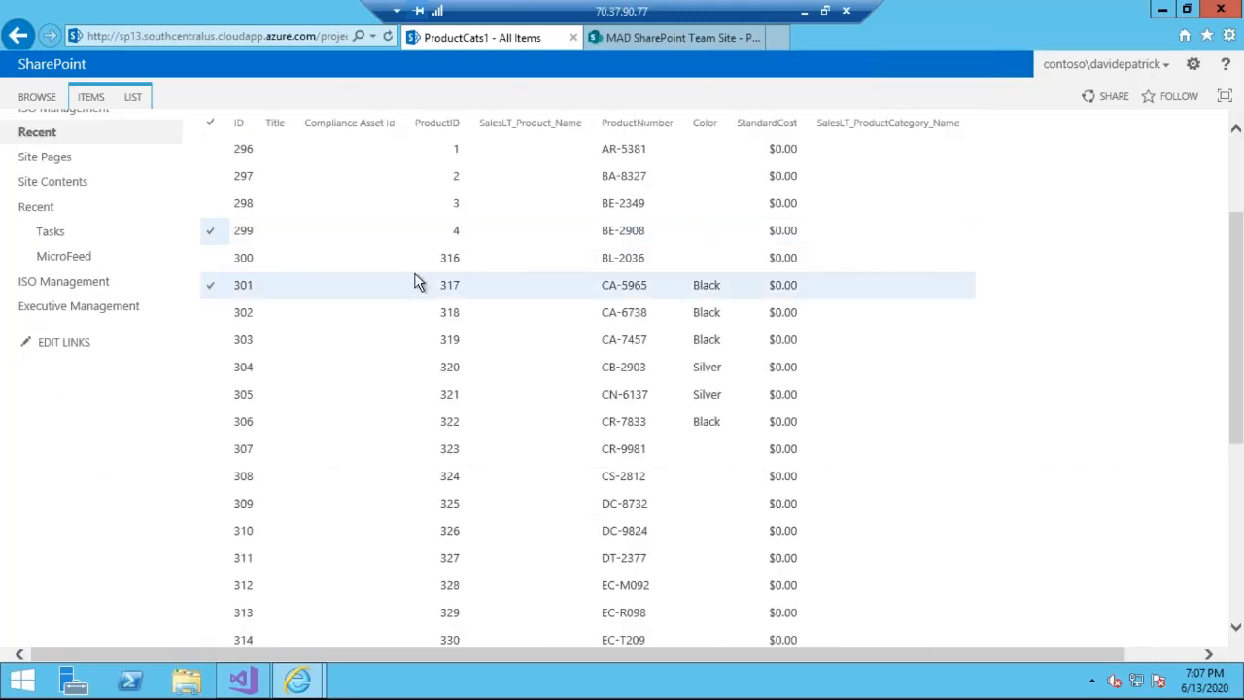
pyautogui.scroll(3, 399, 321)
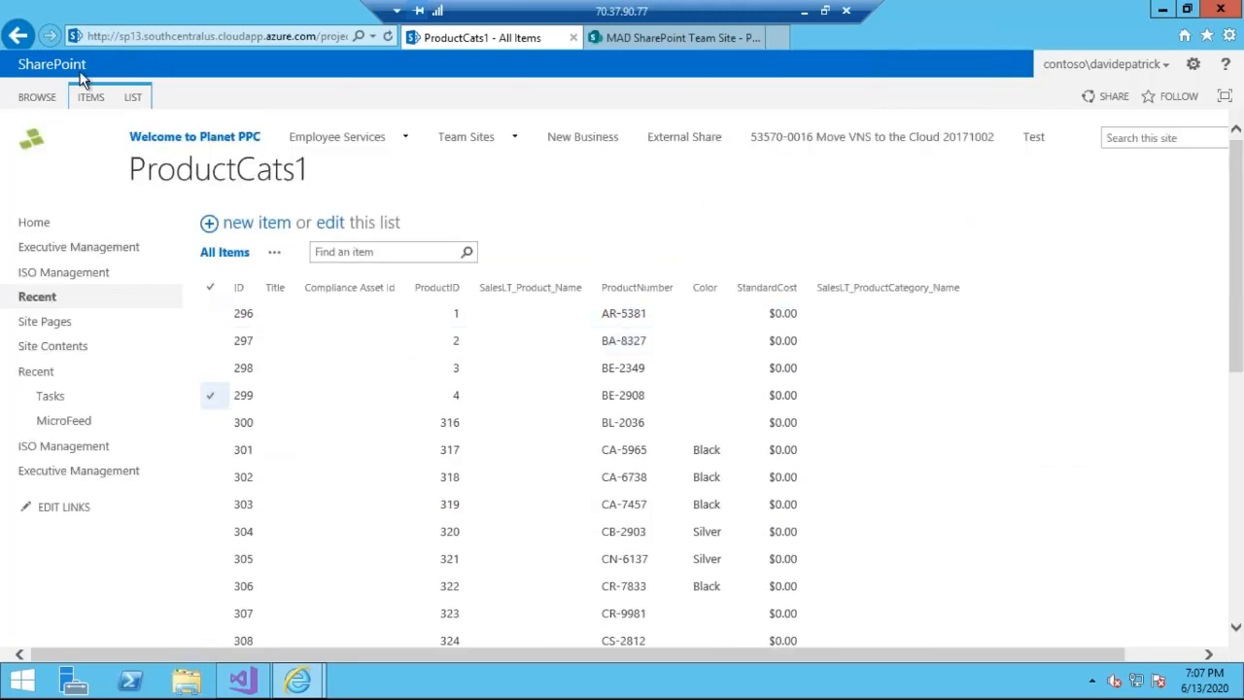
# - Go back through the browser history from the ProductCats1 list and open the site contents of the Project Status site
pyautogui.click(19, 37)
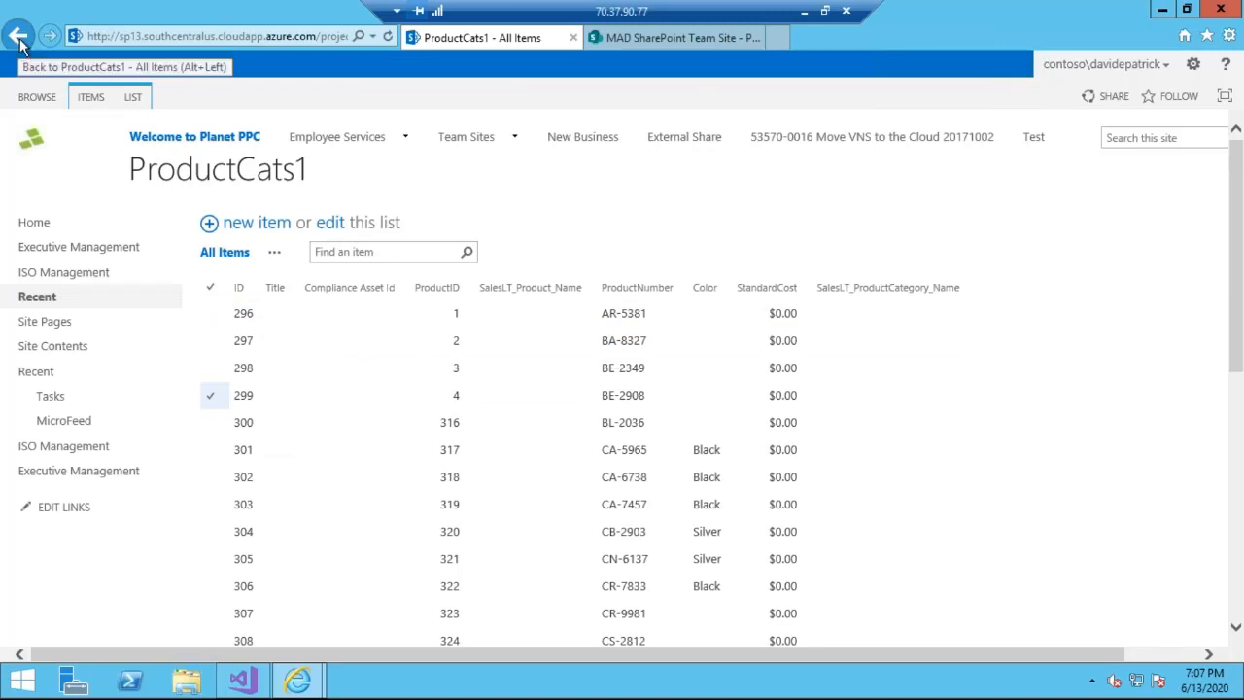
pyautogui.click(18, 37)
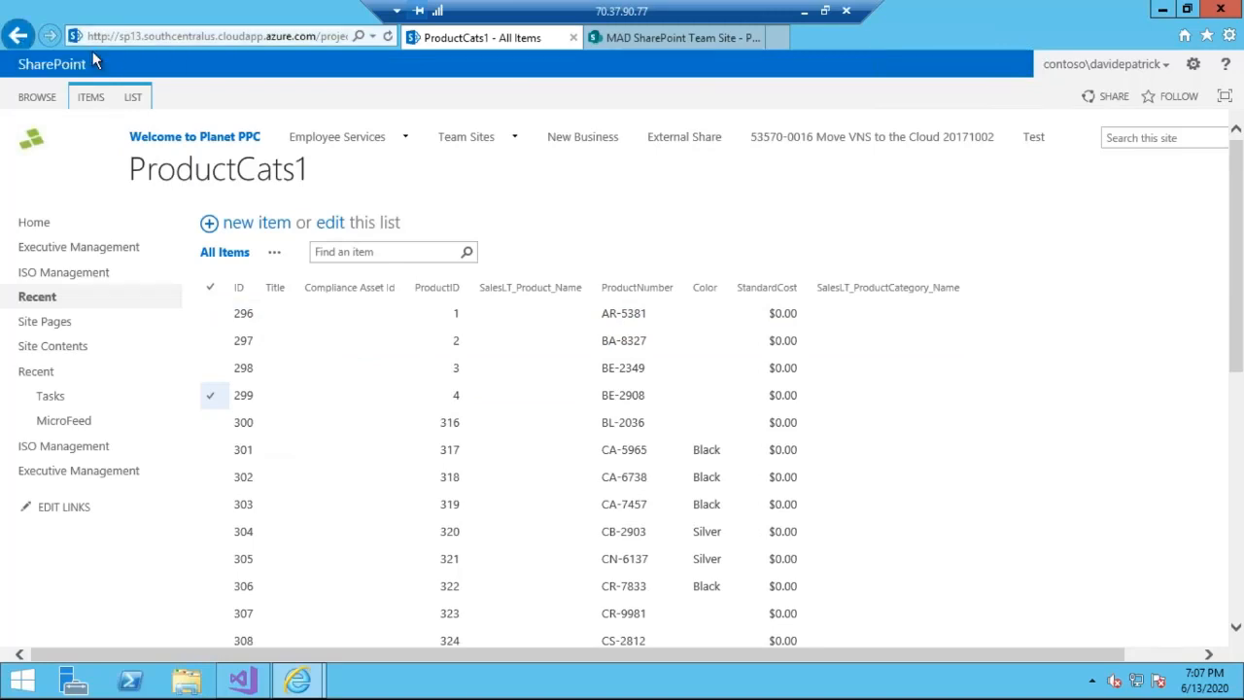
pyautogui.click(19, 37)
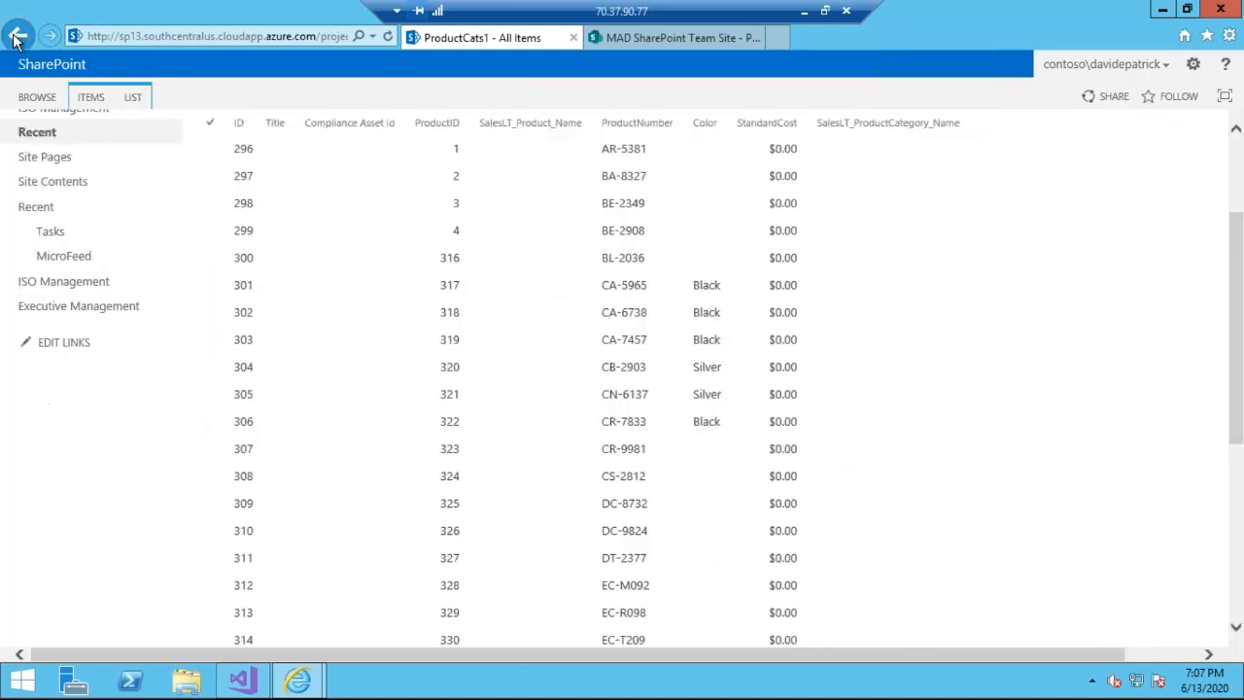
pyautogui.click(16, 36)
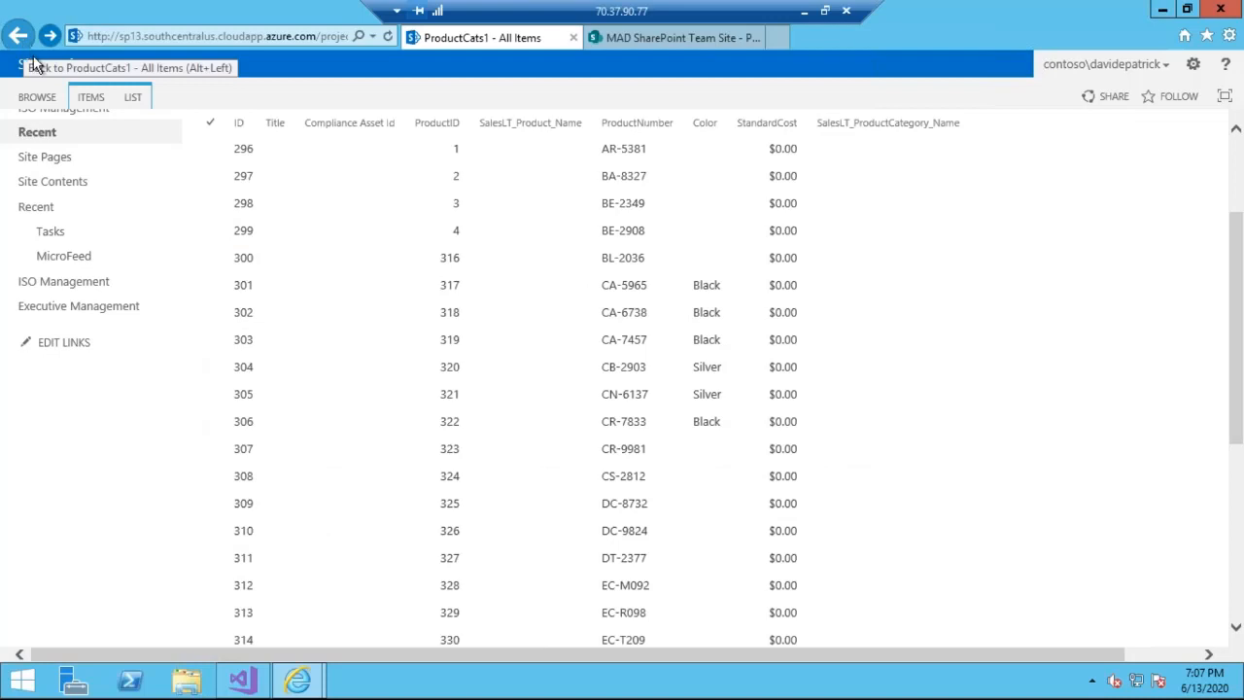
pyautogui.click(20, 39)
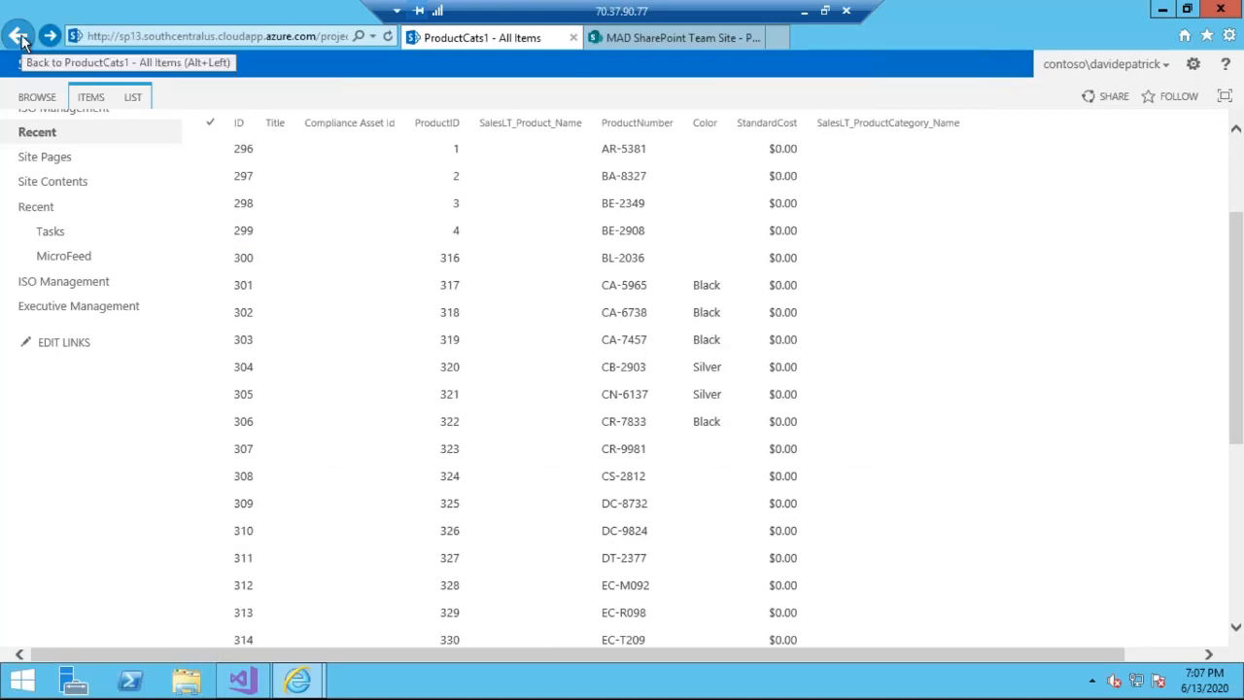
pyautogui.click(19, 39)
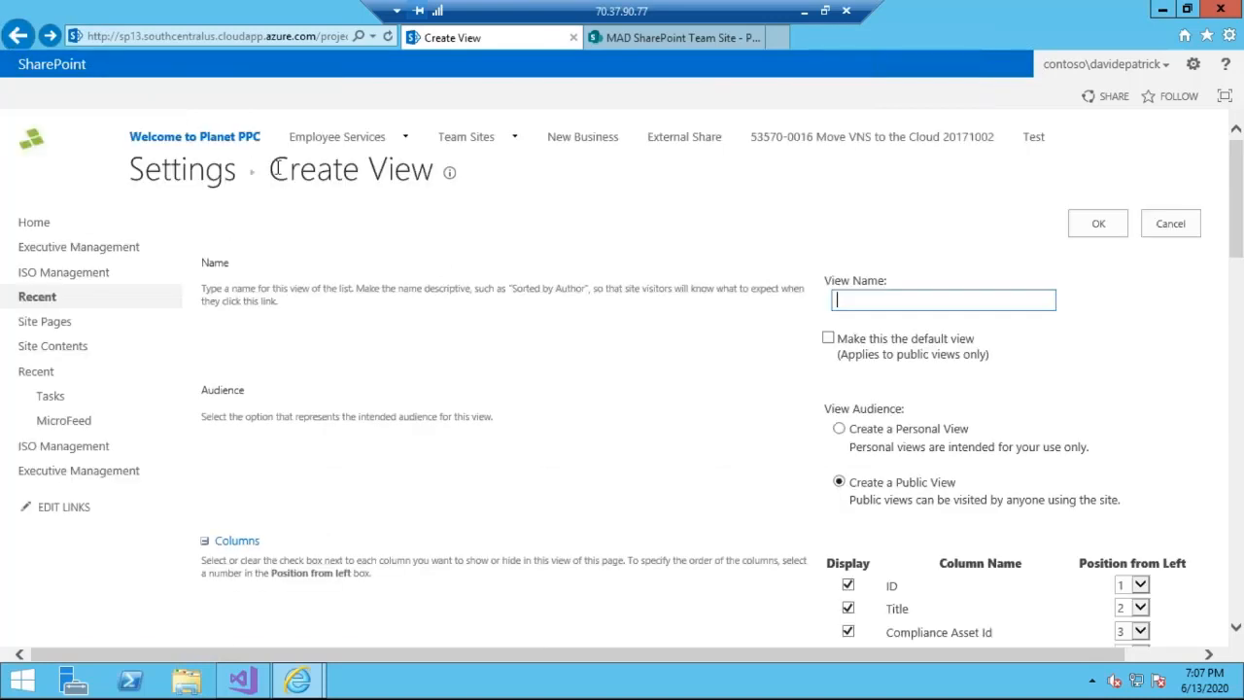
pyautogui.click(20, 36)
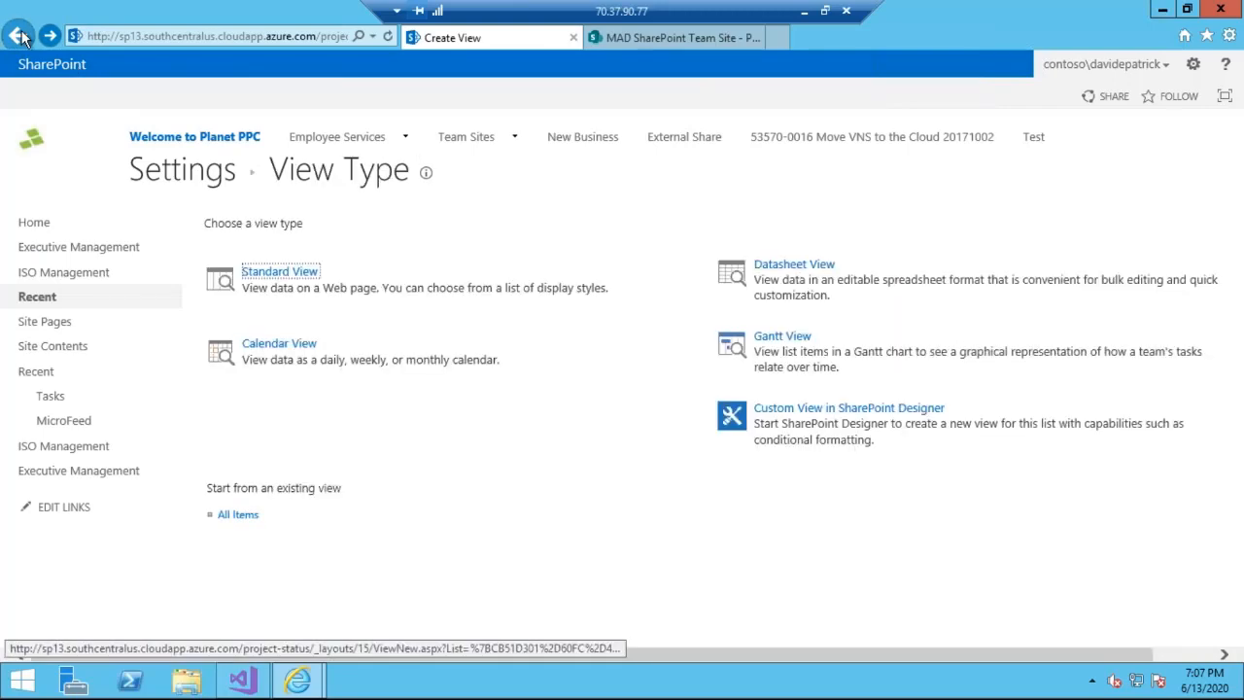
pyautogui.click(20, 36)
pyautogui.rightClick(19, 35)
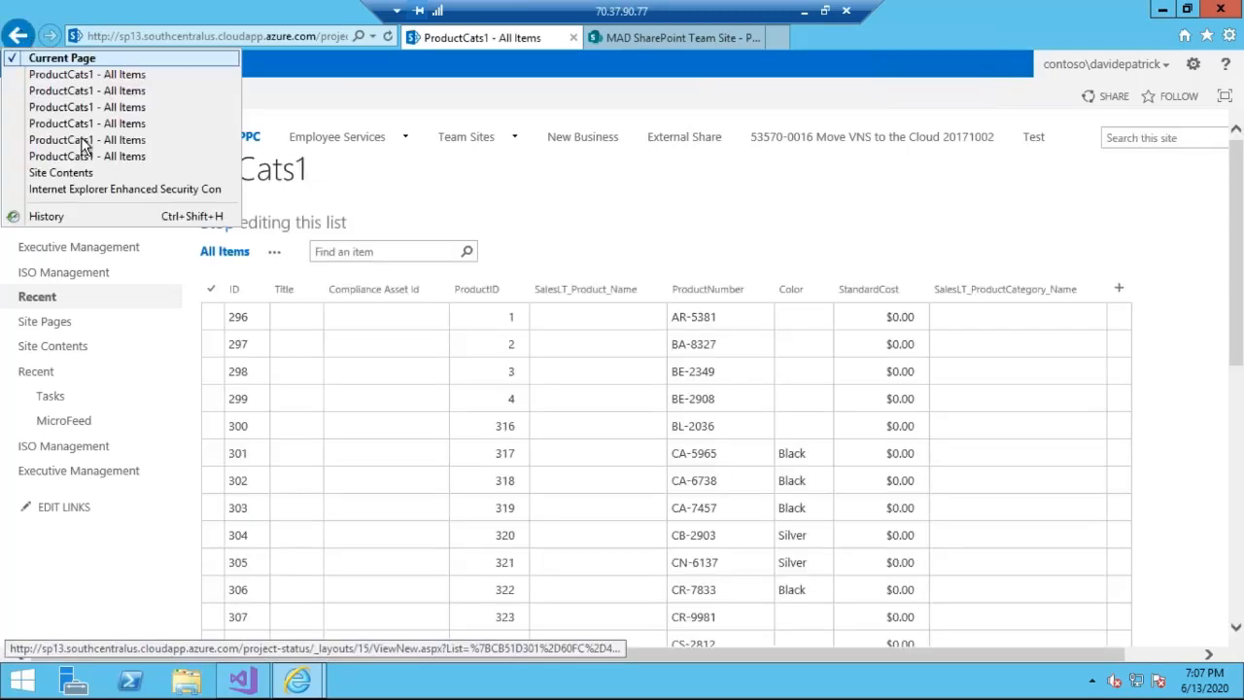
pyautogui.click(98, 171)
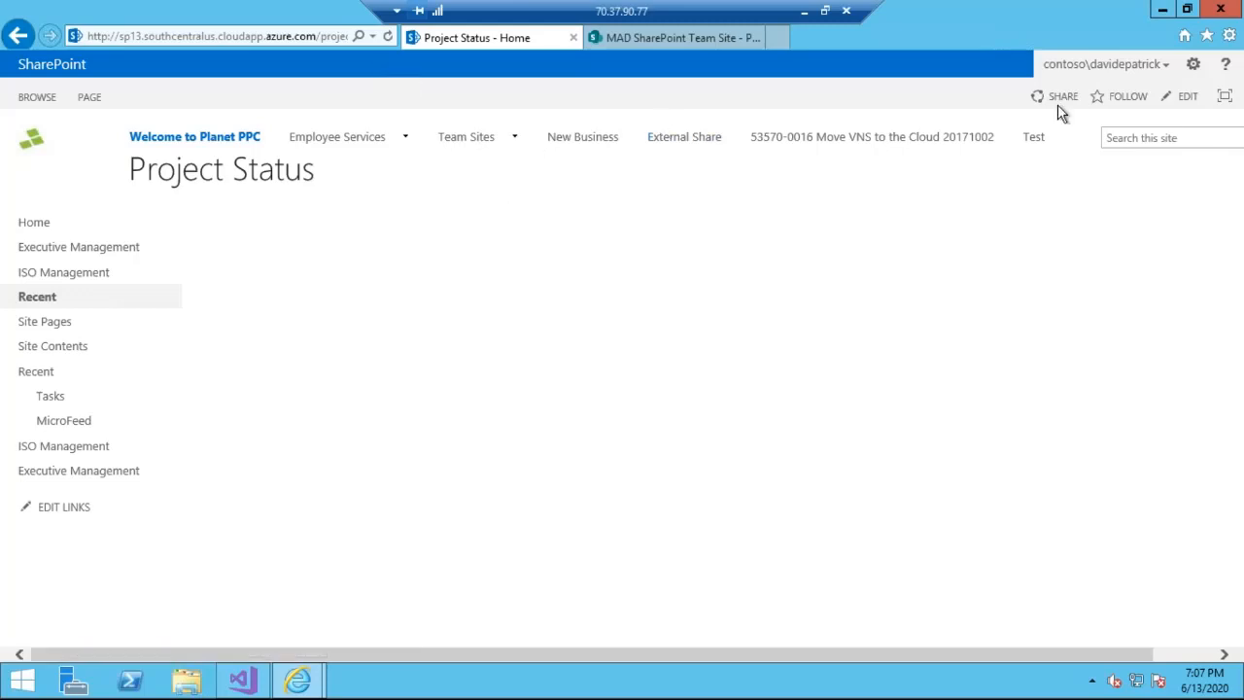
pyautogui.click(1189, 70)
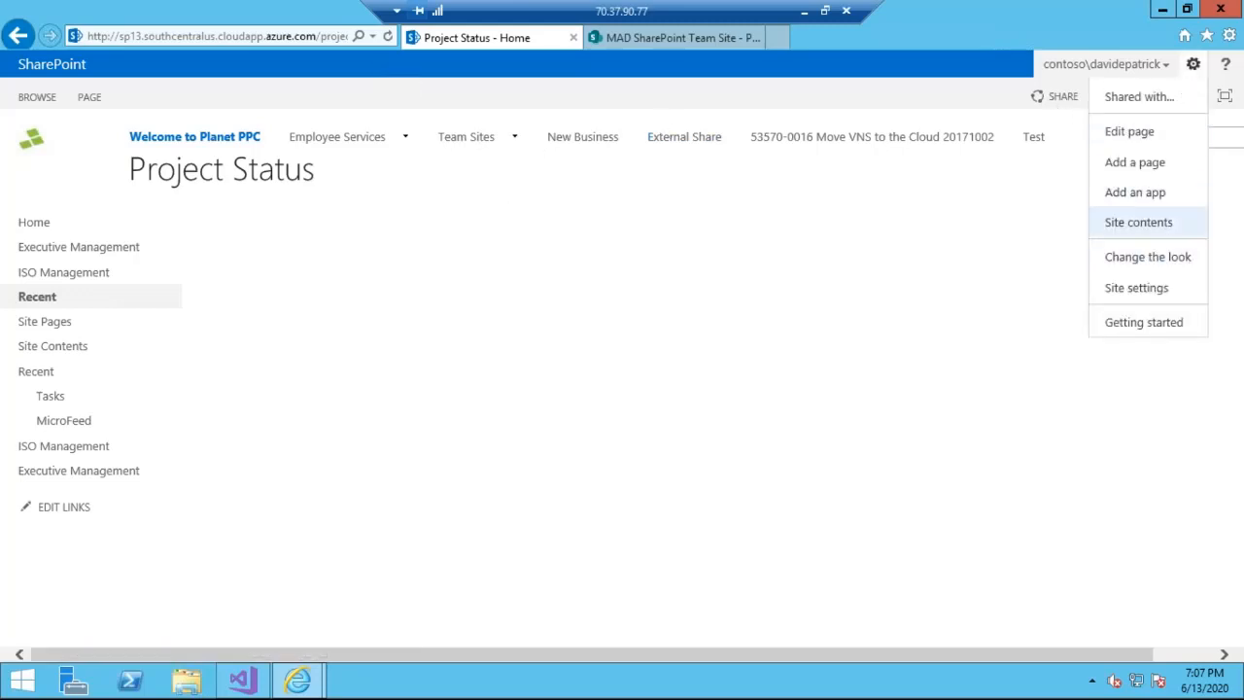
pyautogui.click(1139, 222)
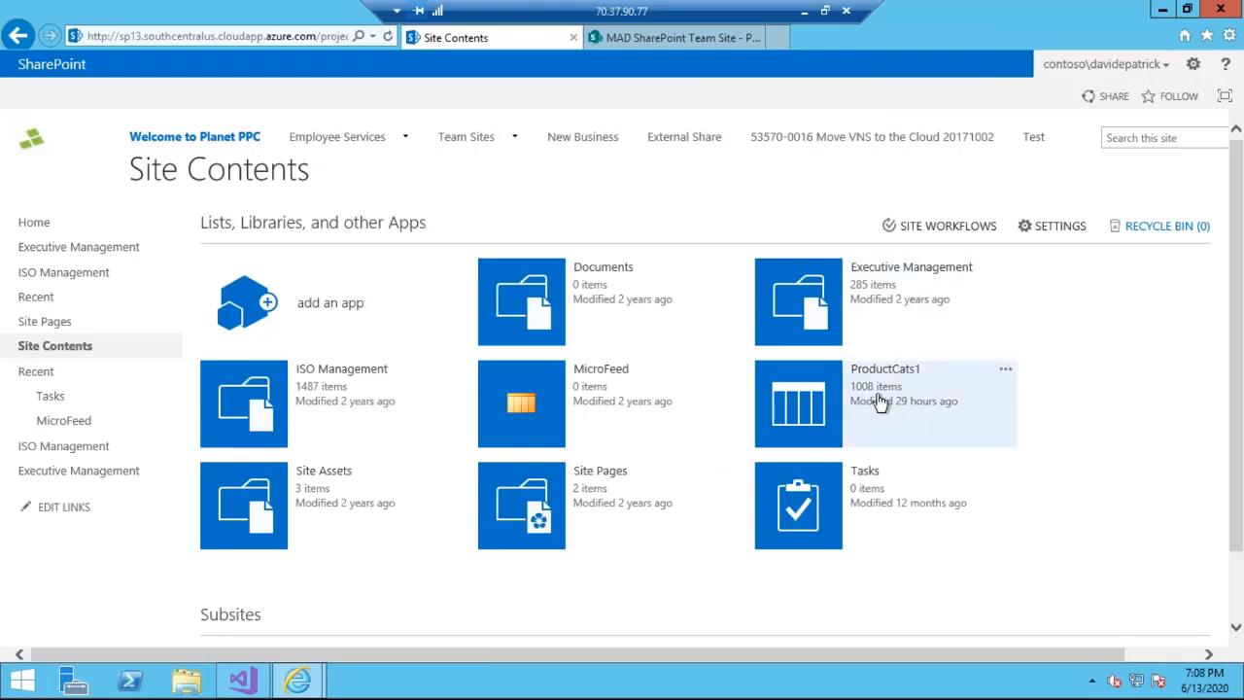
# - Magnify the site contents and circle the ProductCats1 list in red, then leave the magnified view
pyautogui.hotkey('ctrl', '1')
pyautogui.click(877, 396)
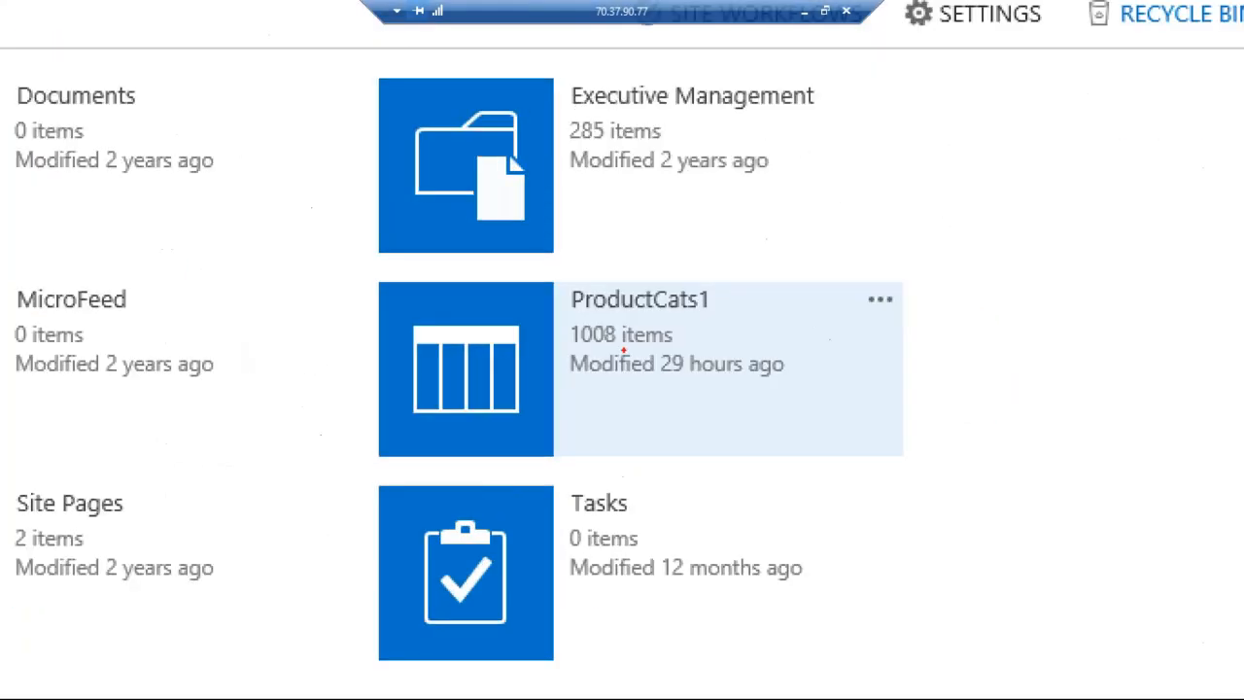
pyautogui.moveTo(629, 259)
pyautogui.mouseDown()
pyautogui.moveTo(592, 240)
pyautogui.moveTo(775, 335)
pyautogui.moveTo(593, 211)
pyautogui.mouseUp()
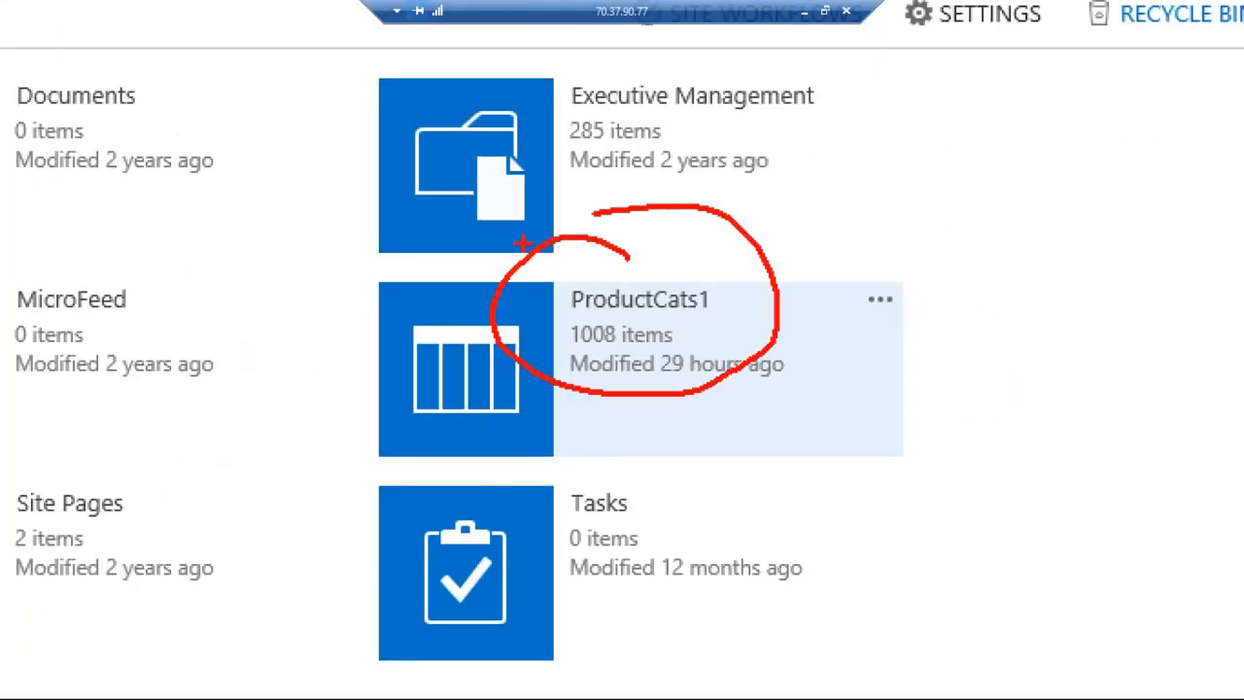
pyautogui.press('Escape')
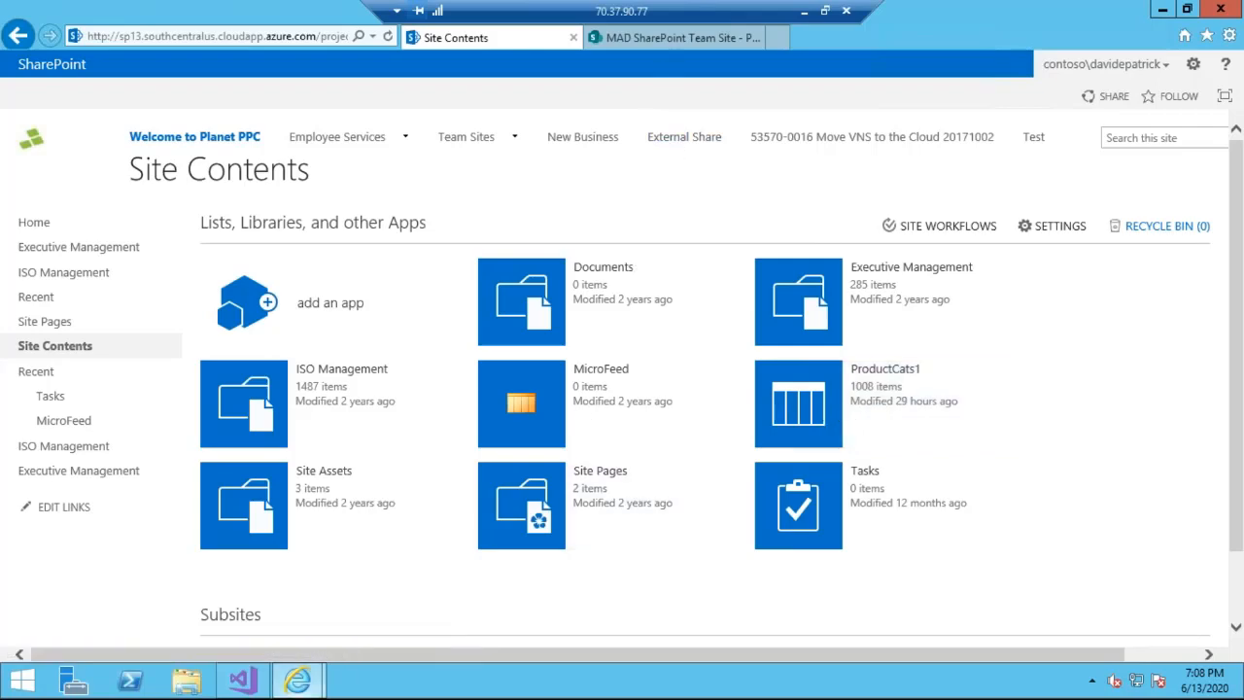
# - Switch to Integration Services Project1 in Visual Studio and dismiss the notification about Visual Studio being busy
pyautogui.click(242, 680)
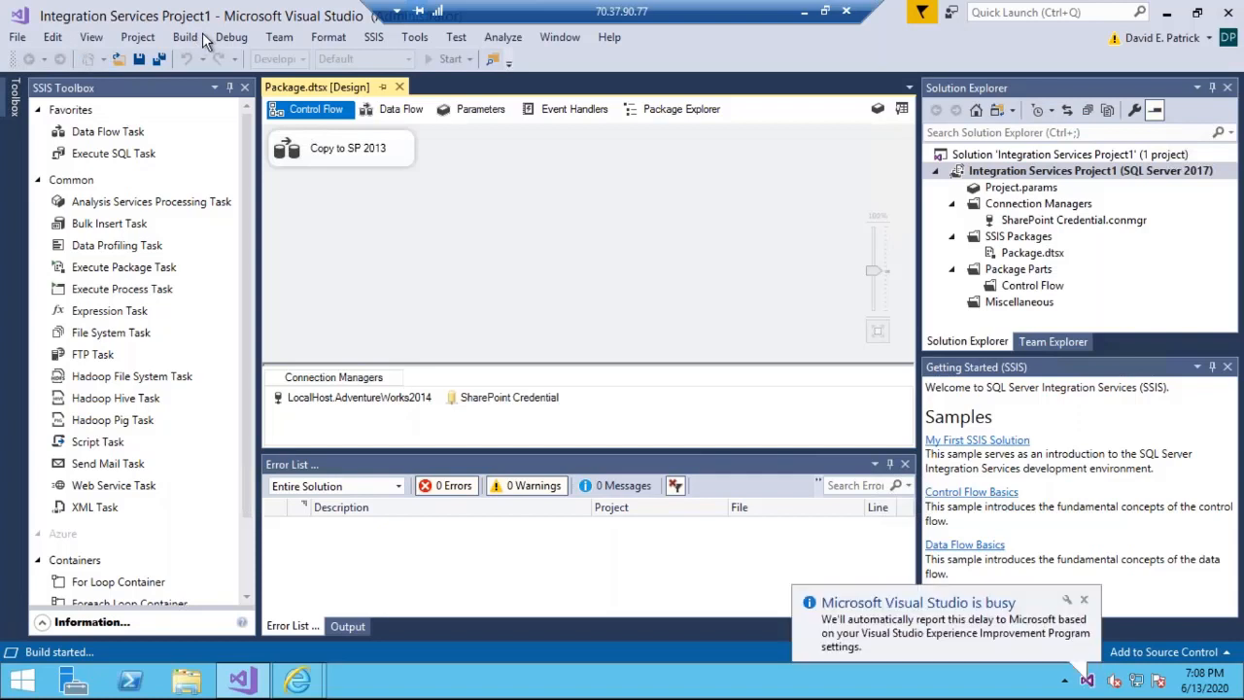
pyautogui.click(1084, 601)
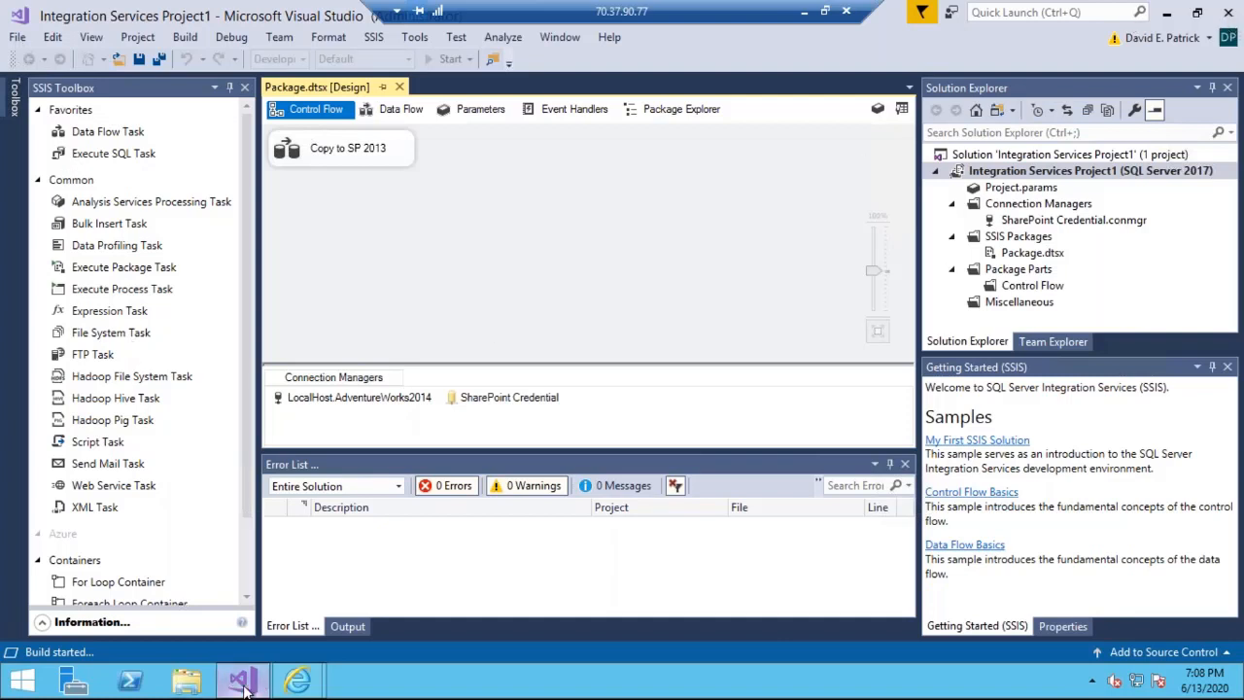
# - Open the Downloads folder in File Explorer, magnify it, and mark SharePointListAdapterSetup_x64 and SSISConnectorSharepointOnline with red strokes
pyautogui.moveTo(245, 688)
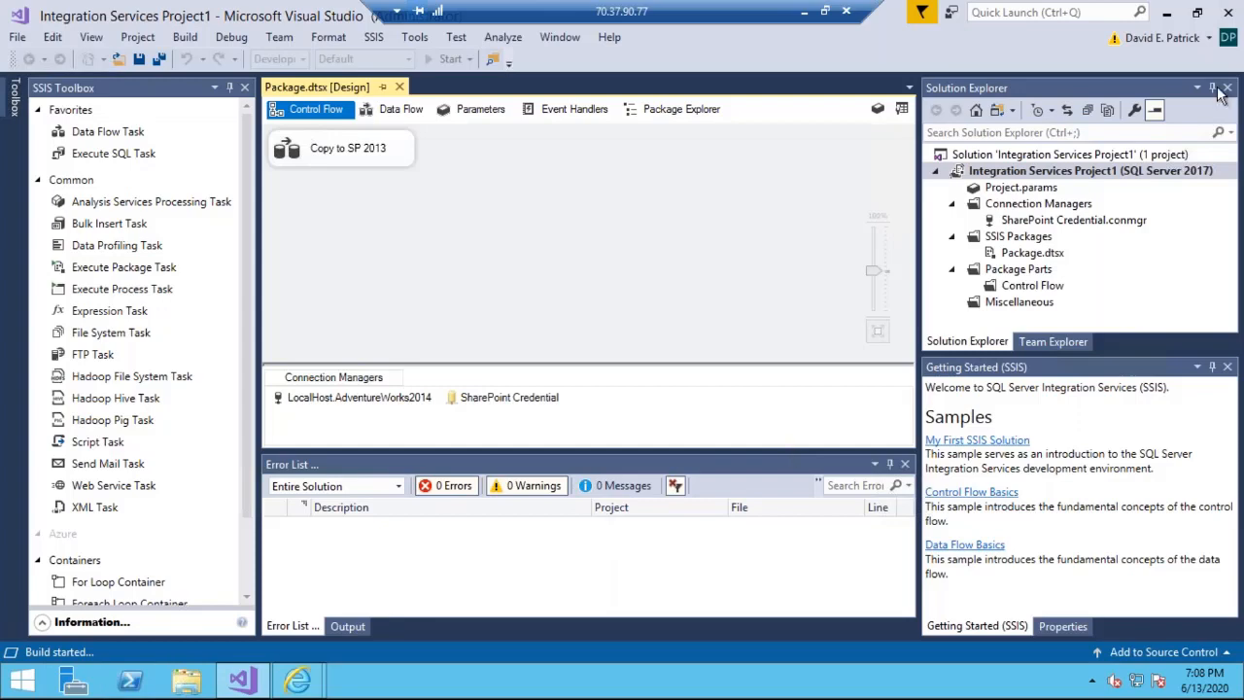
pyautogui.press('super+e')
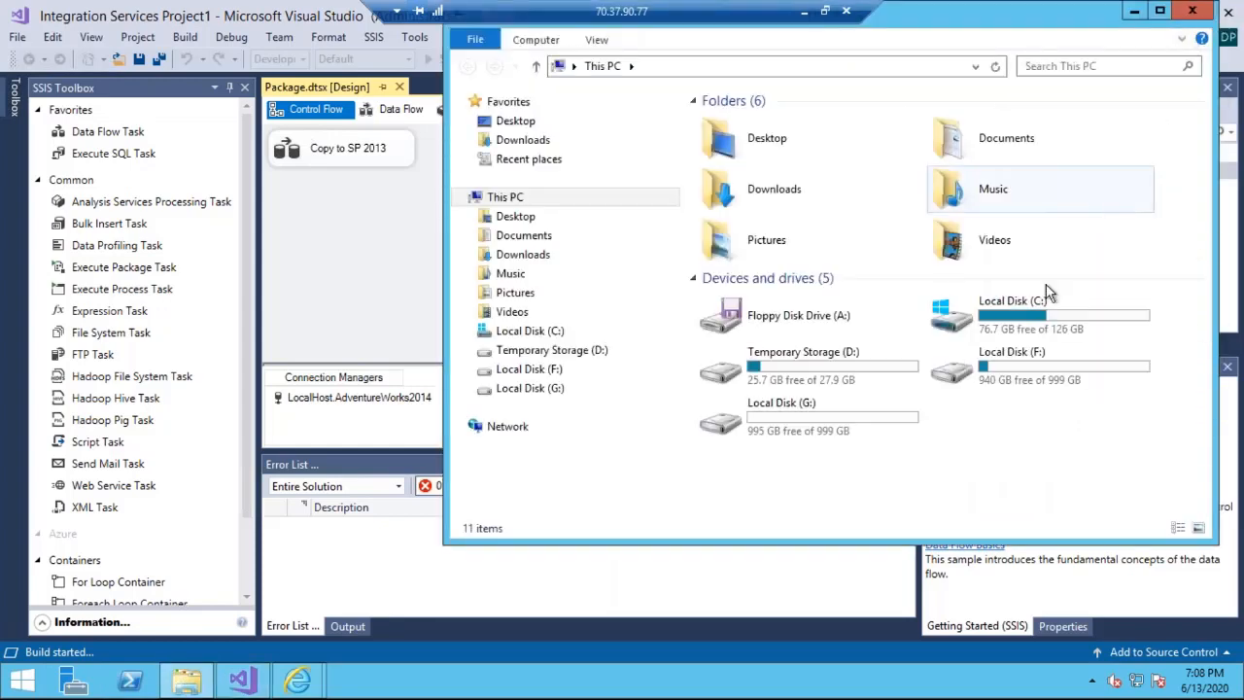
pyautogui.click(567, 138)
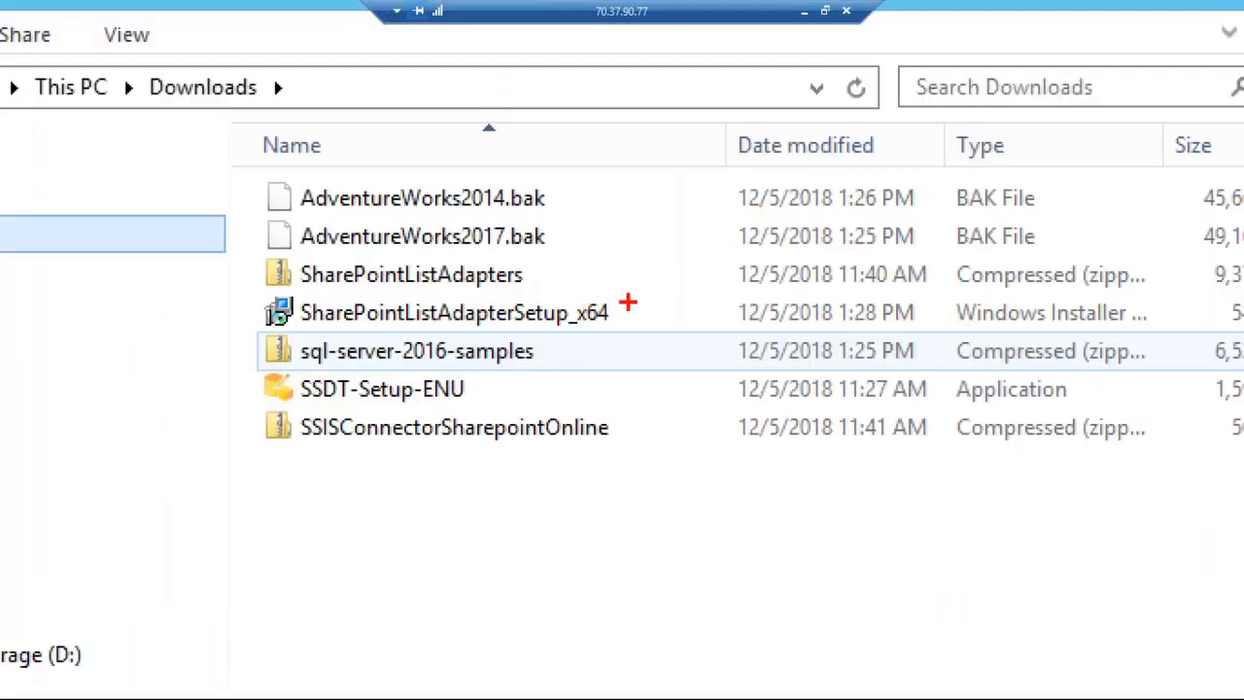
pyautogui.moveTo(880, 172); pyautogui.dragTo(908, 153)
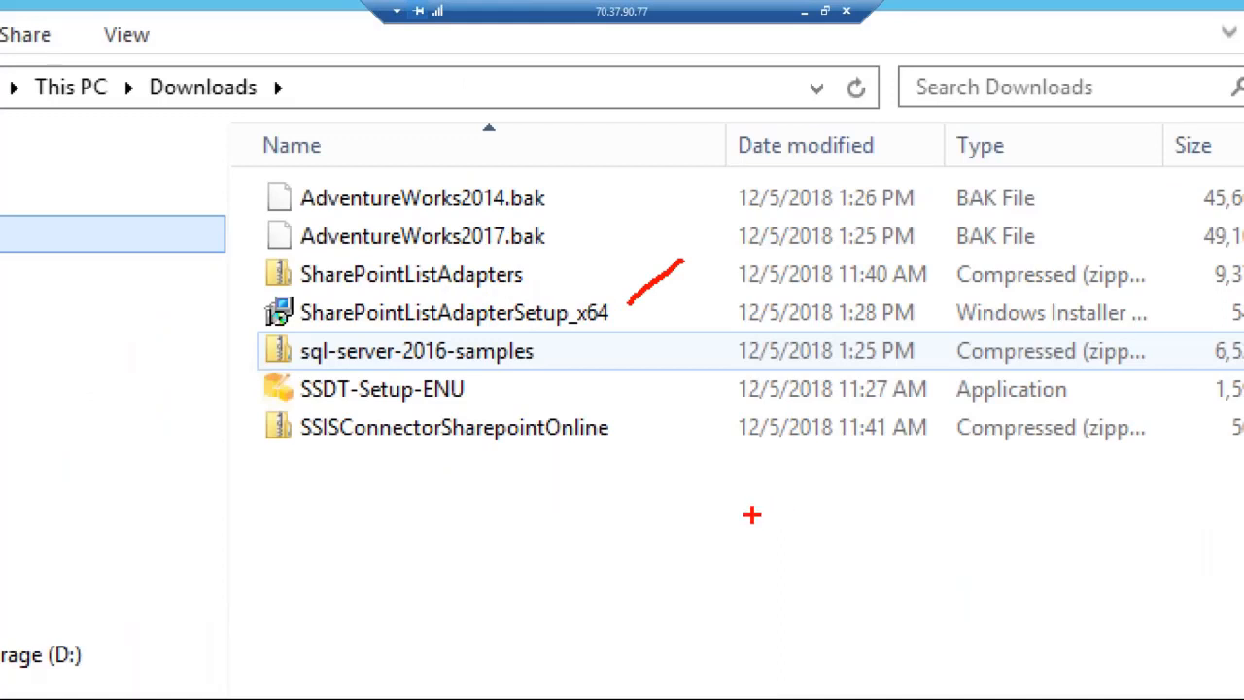
pyautogui.moveTo(626, 430); pyautogui.dragTo(768, 506)
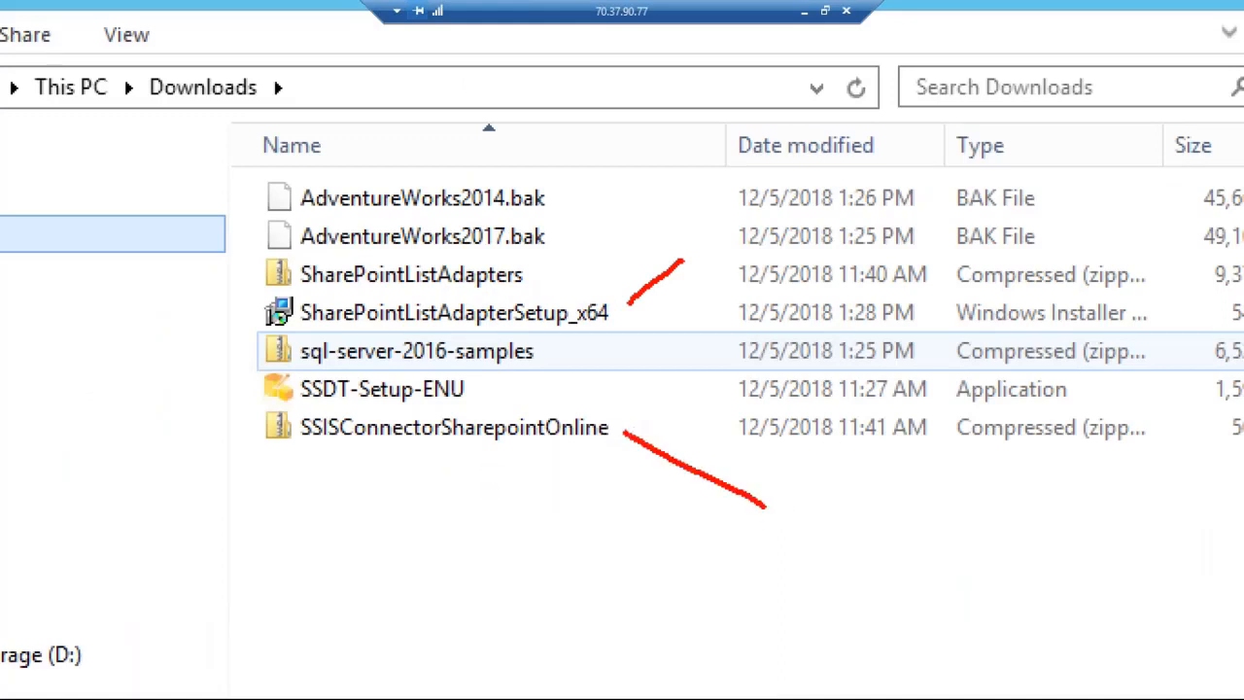
pyautogui.moveTo(618, 427)
pyautogui.mouseDown()
pyautogui.moveTo(653, 471)
pyautogui.moveTo(642, 449)
pyautogui.moveTo(716, 416)
pyautogui.mouseUp()
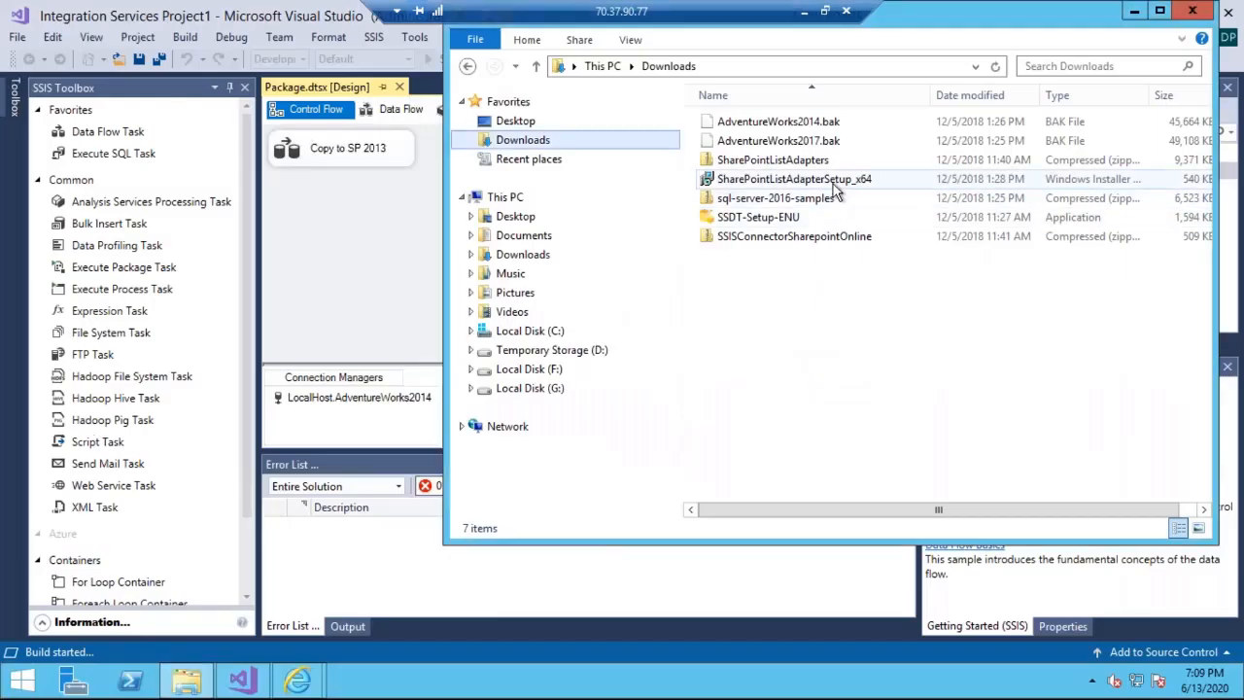
# - Leave the magnified view, open the SharePointListAdapterSetup_x64 installer to show its welcome page, and cancel the installation
pyautogui.click(532, 319)
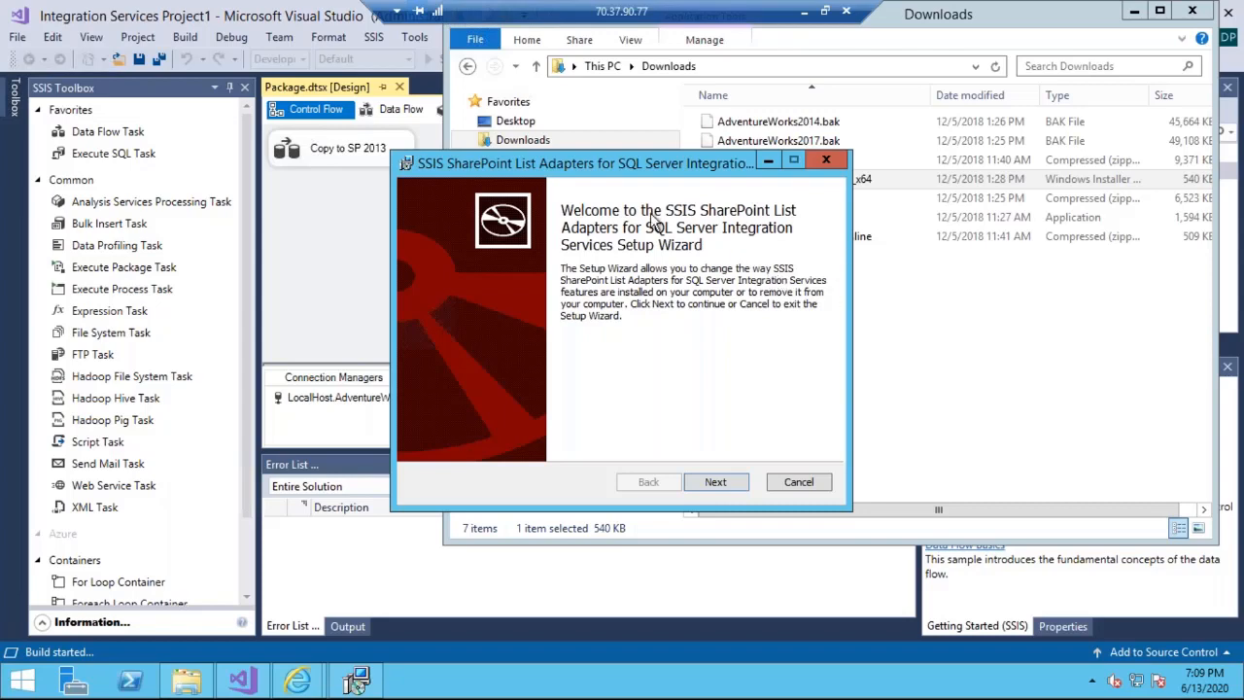
pyautogui.click(827, 161)
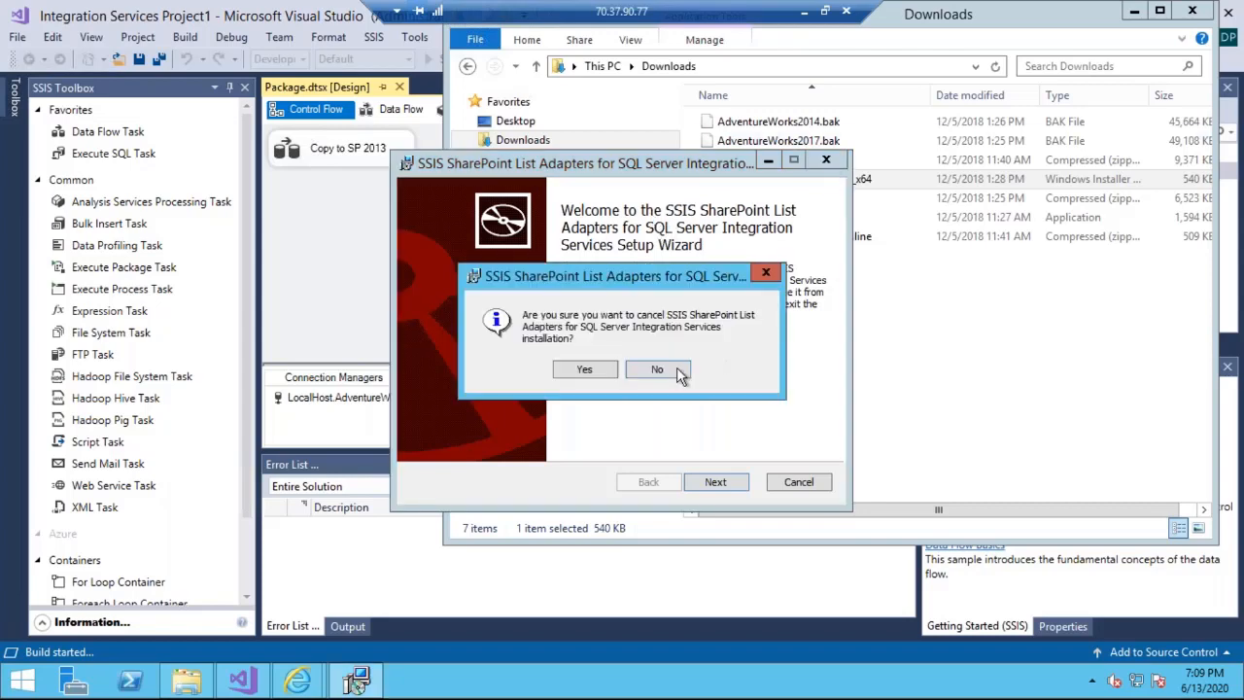
pyautogui.click(584, 369)
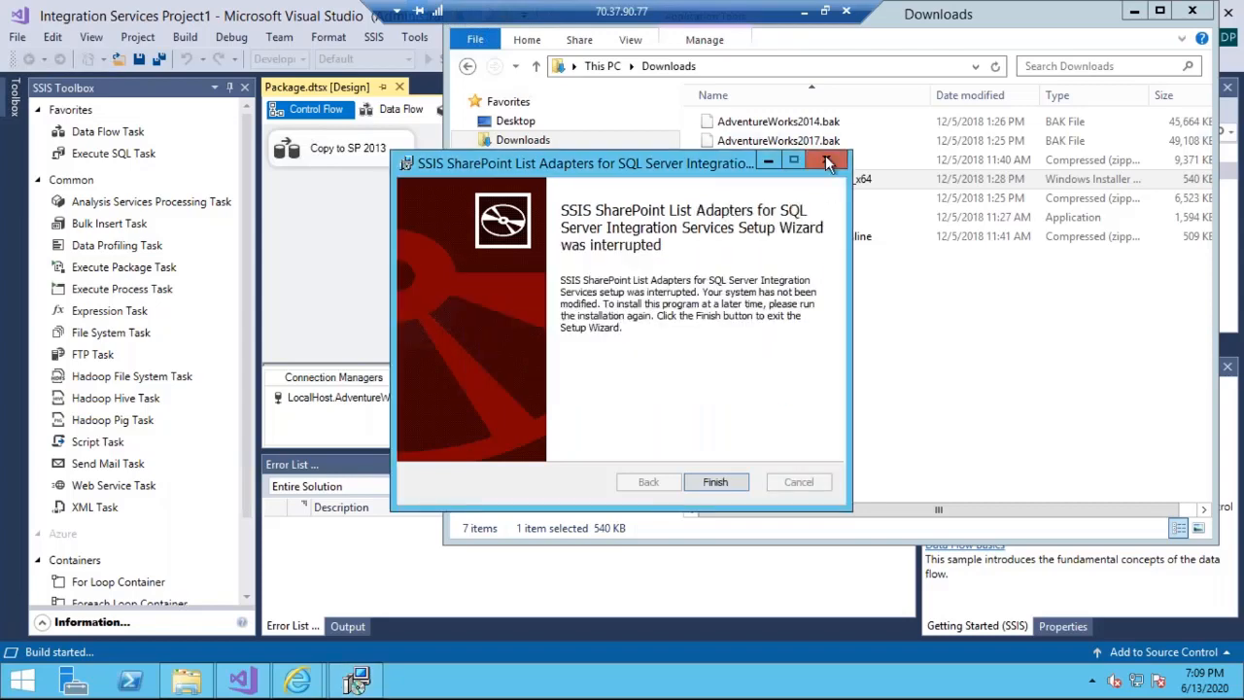
pyautogui.click(826, 161)
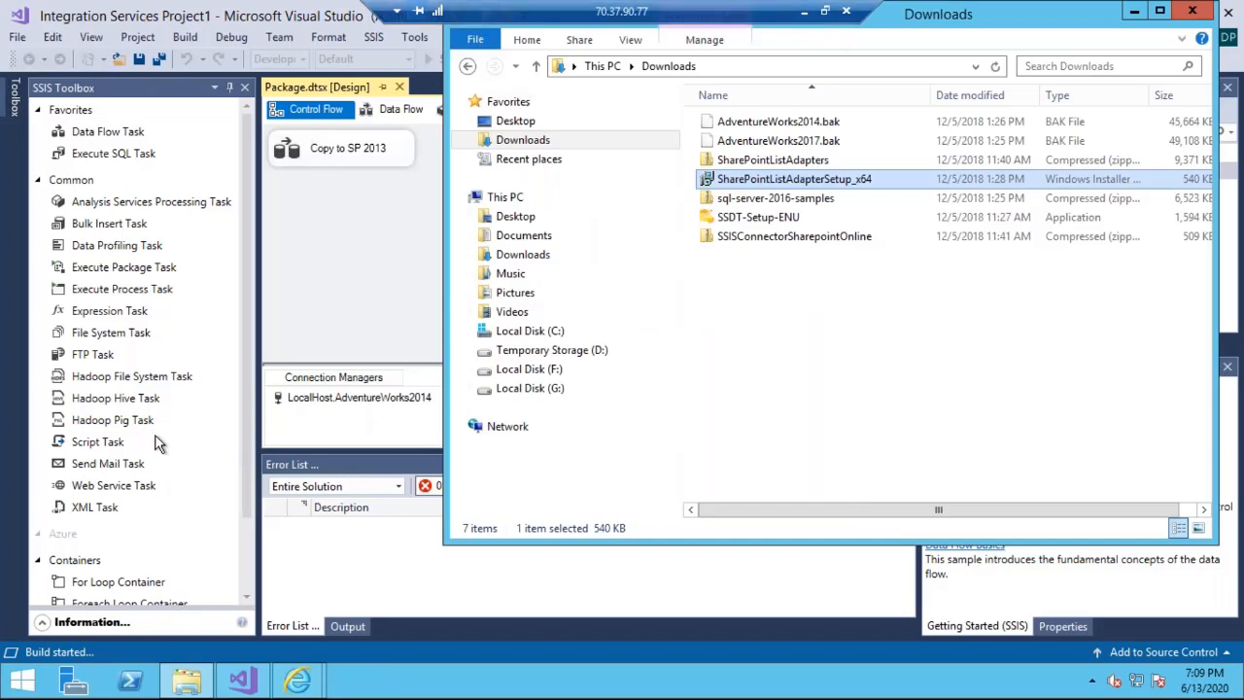
# - Switch to the SSIS SharePoint Online List Adapters slide in the PowerPoint slide show, and return to the spfarm-sql remote session
pyautogui.click(803, 12)
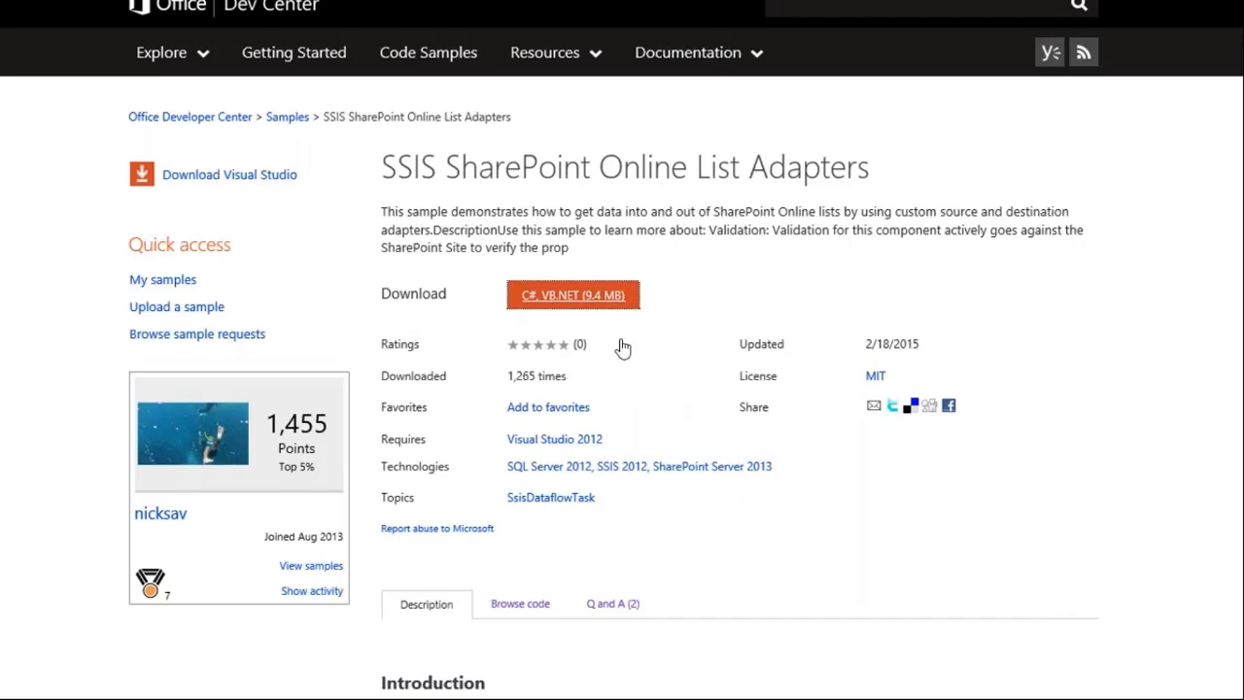
pyautogui.hotkey('alt', 'Tab')
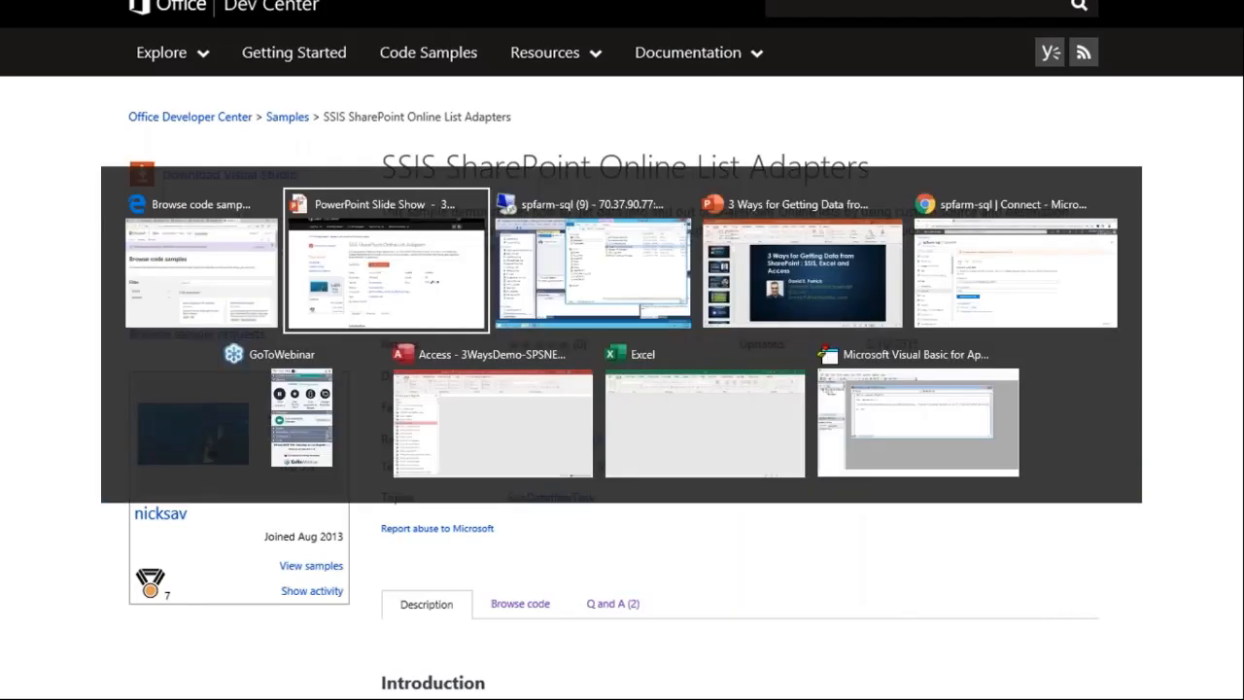
pyautogui.hotkey('alt', 'Tab')
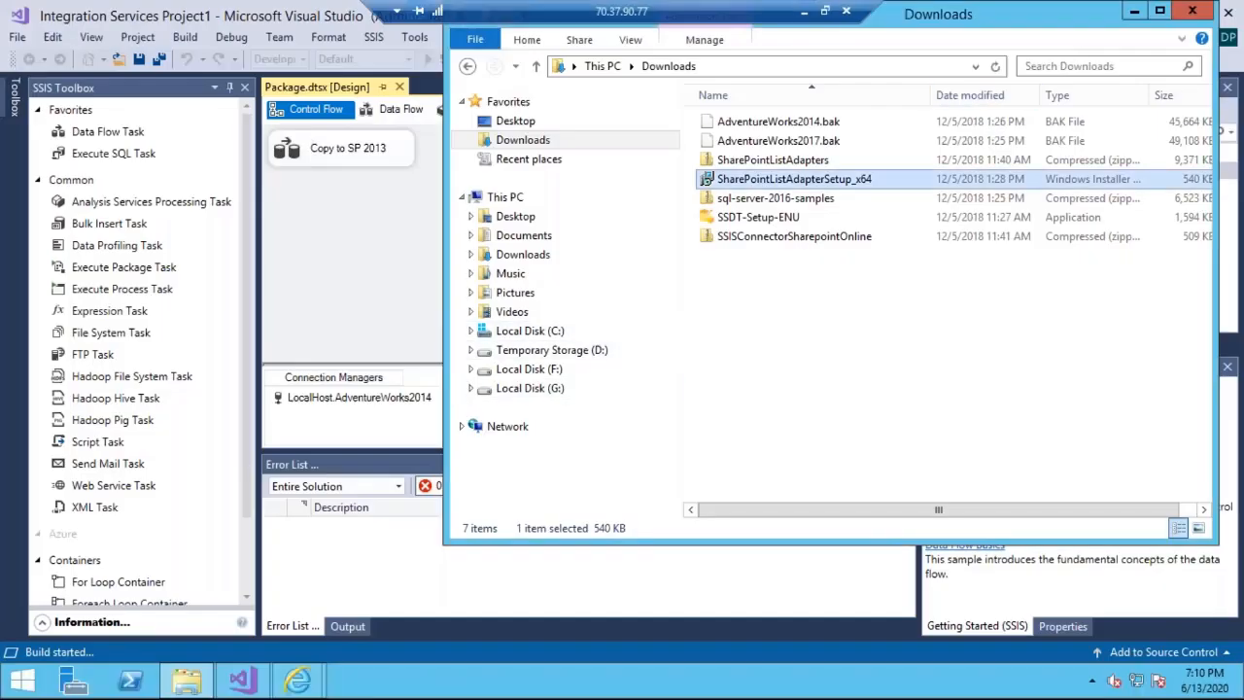
# - Magnify the selected SSISConnectorSharepointOnline archive in Downloads, open it to view its folders, and return to Downloads
pyautogui.click(866, 245)
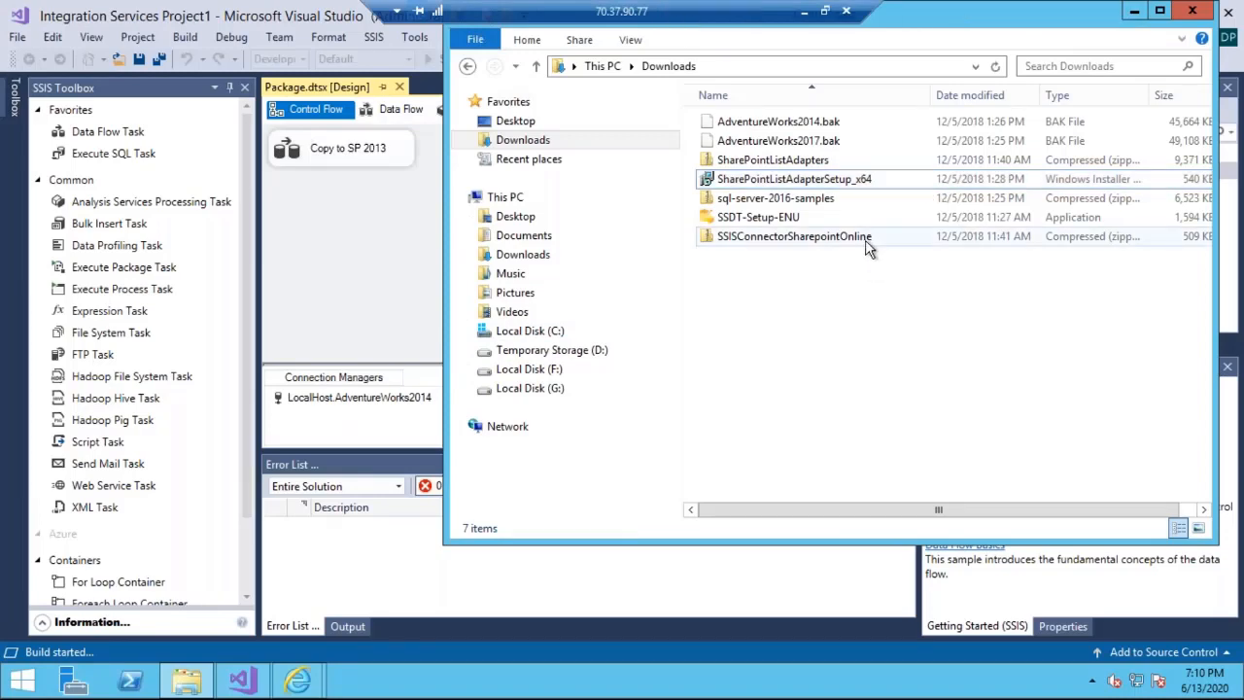
pyautogui.click(868, 243)
pyautogui.hotkey('ctrl', '1')
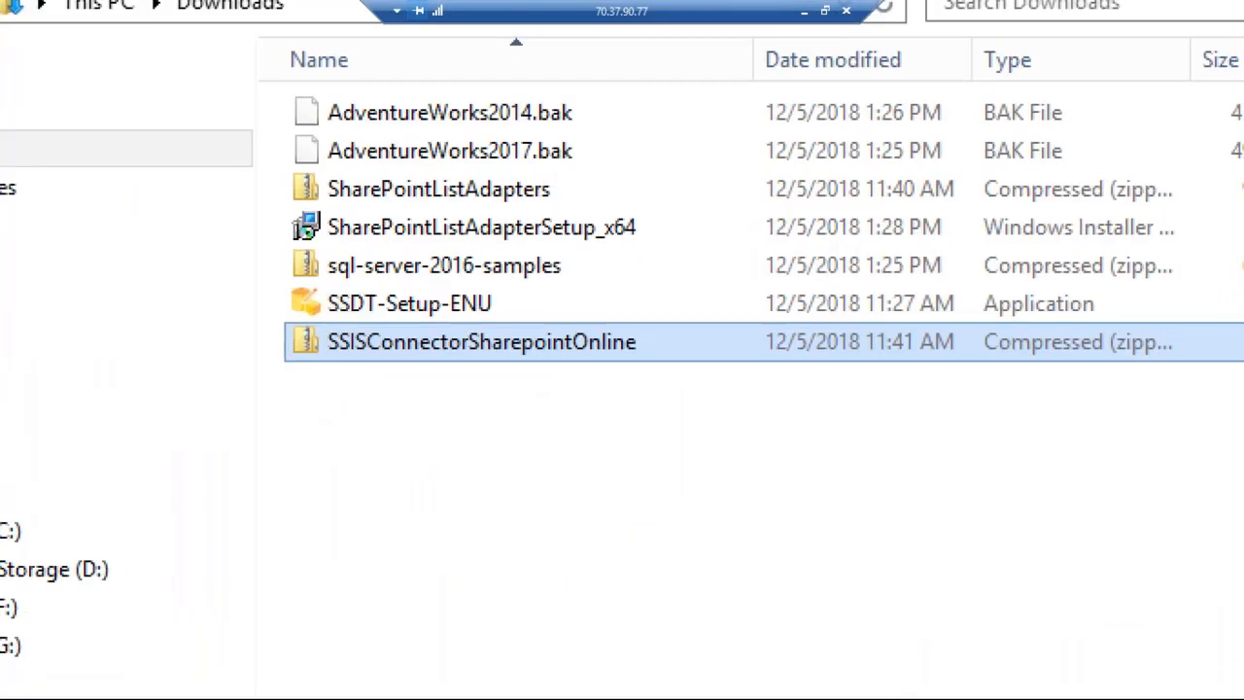
pyautogui.press('Escape')
pyautogui.doubleClick(596, 341)
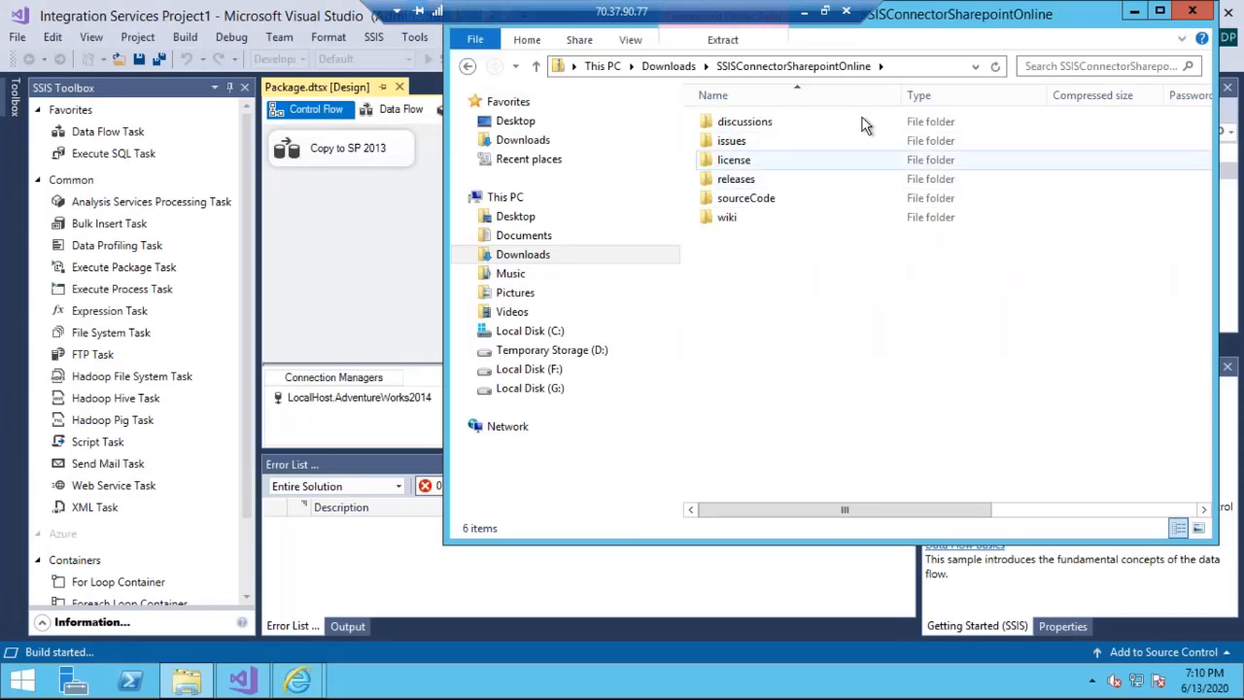
pyautogui.click(671, 66)
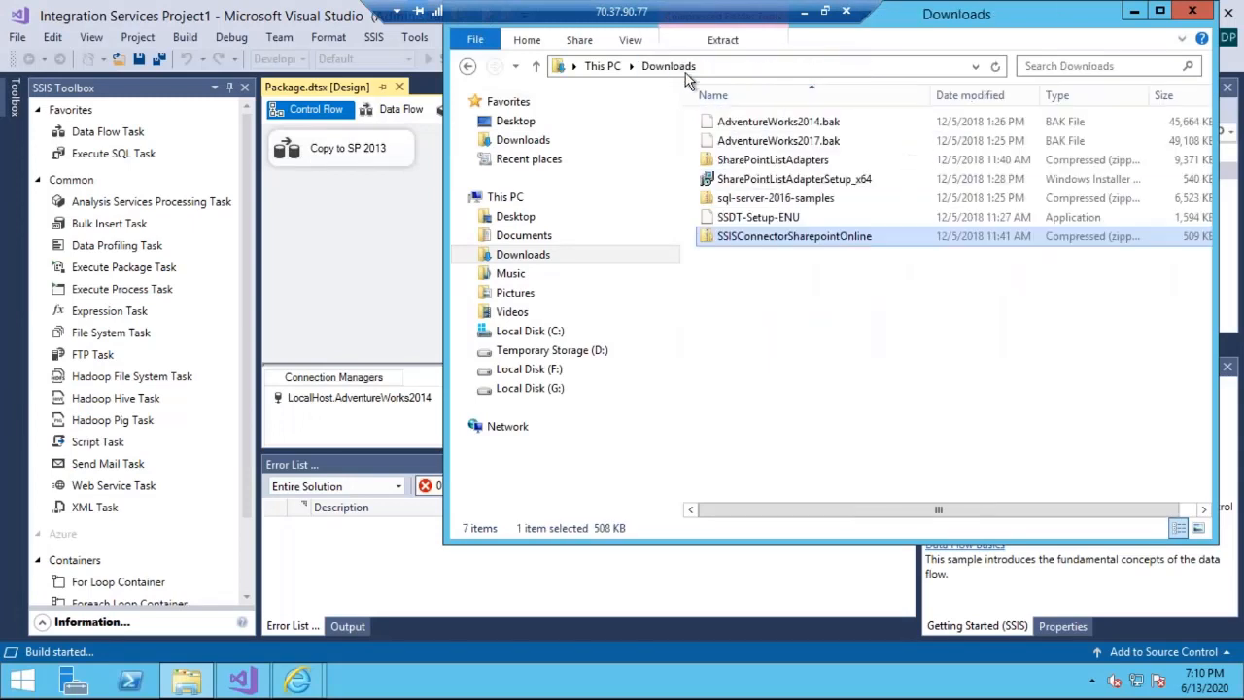
# - Select SharePointListAdapterSetup_x64 and SSISConnectorSharepointOnline alternately to point out the two adapter downloads, ending on SSISConnectorSharepointOnline
pyautogui.click(797, 181)
pyautogui.click(837, 236)
pyautogui.click(823, 179)
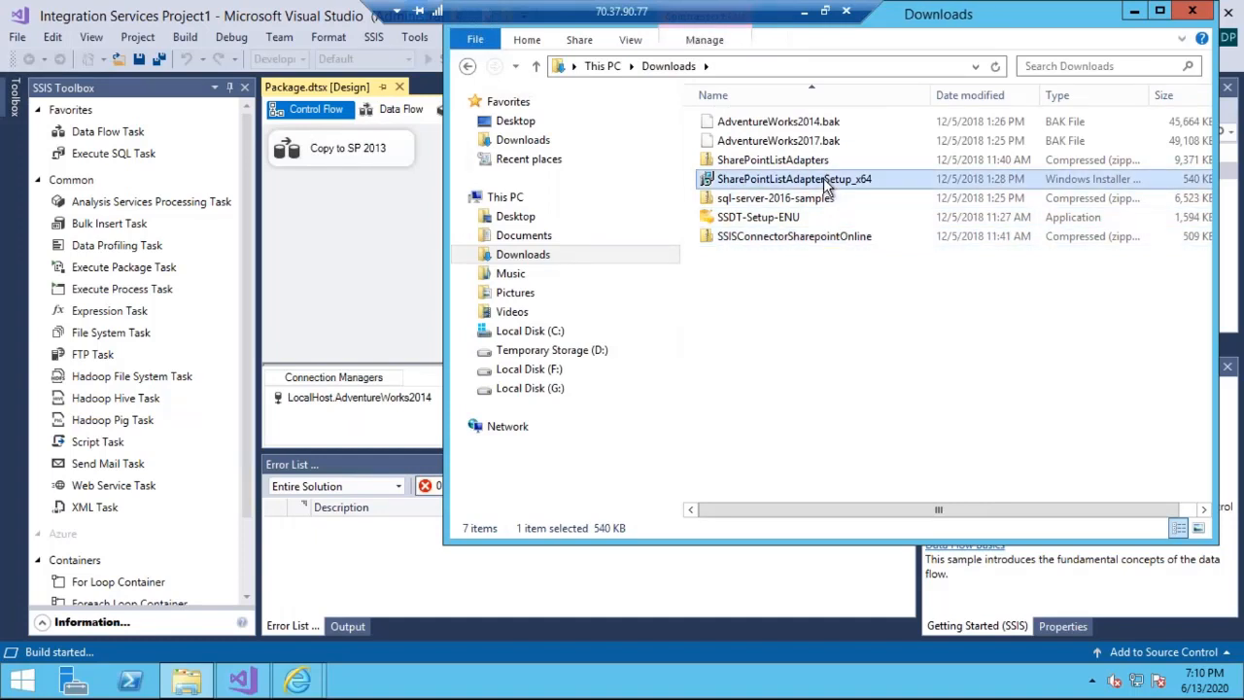
pyautogui.click(841, 236)
pyautogui.click(833, 184)
pyautogui.click(840, 237)
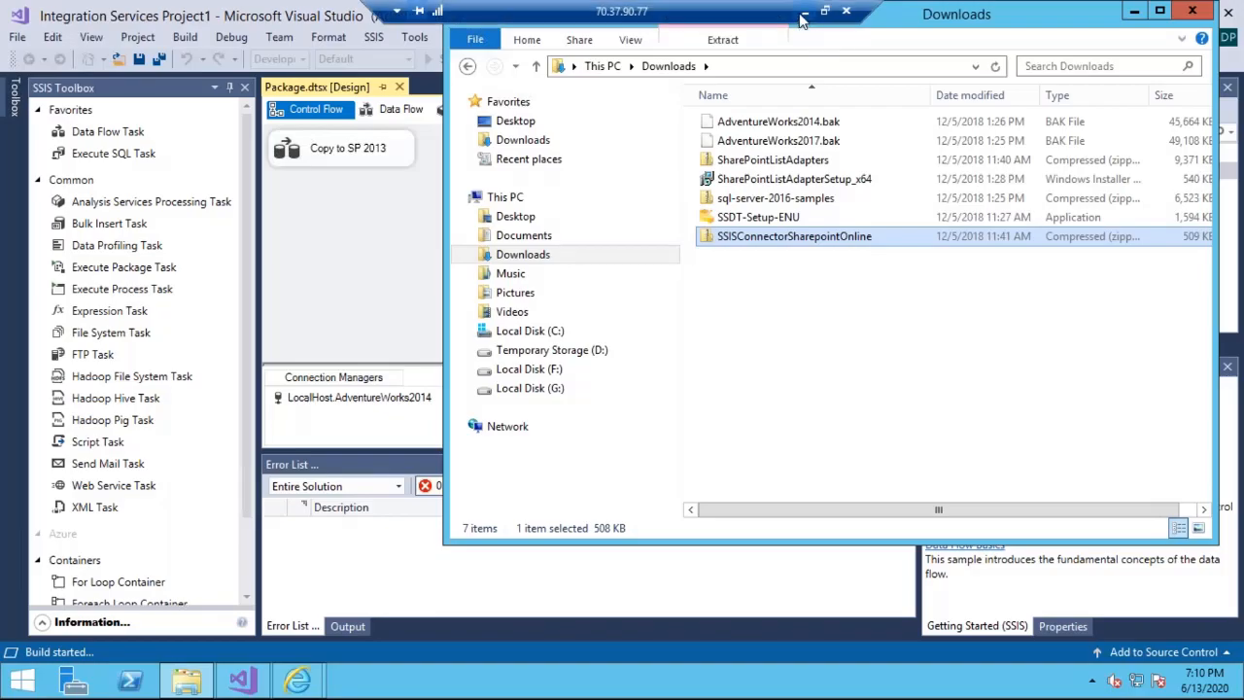
# - Switch to the PowerPoint slide show and advance to the Excel slide
pyautogui.click(803, 19)
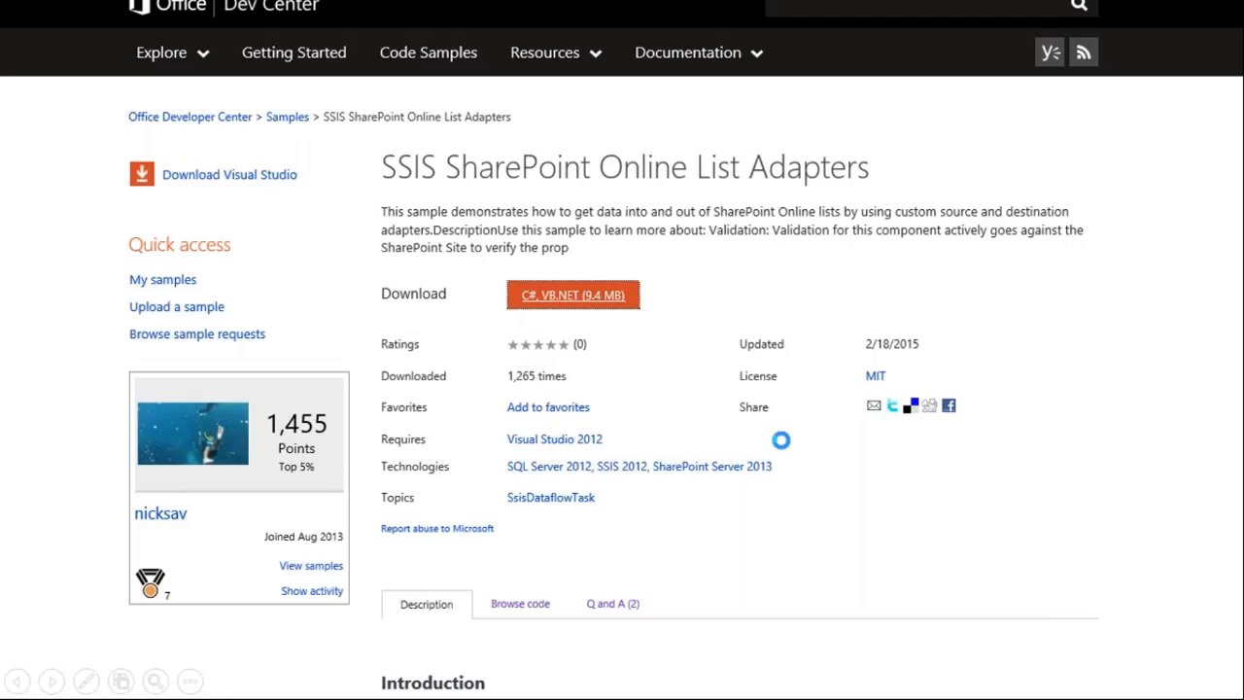
pyautogui.press('Right')
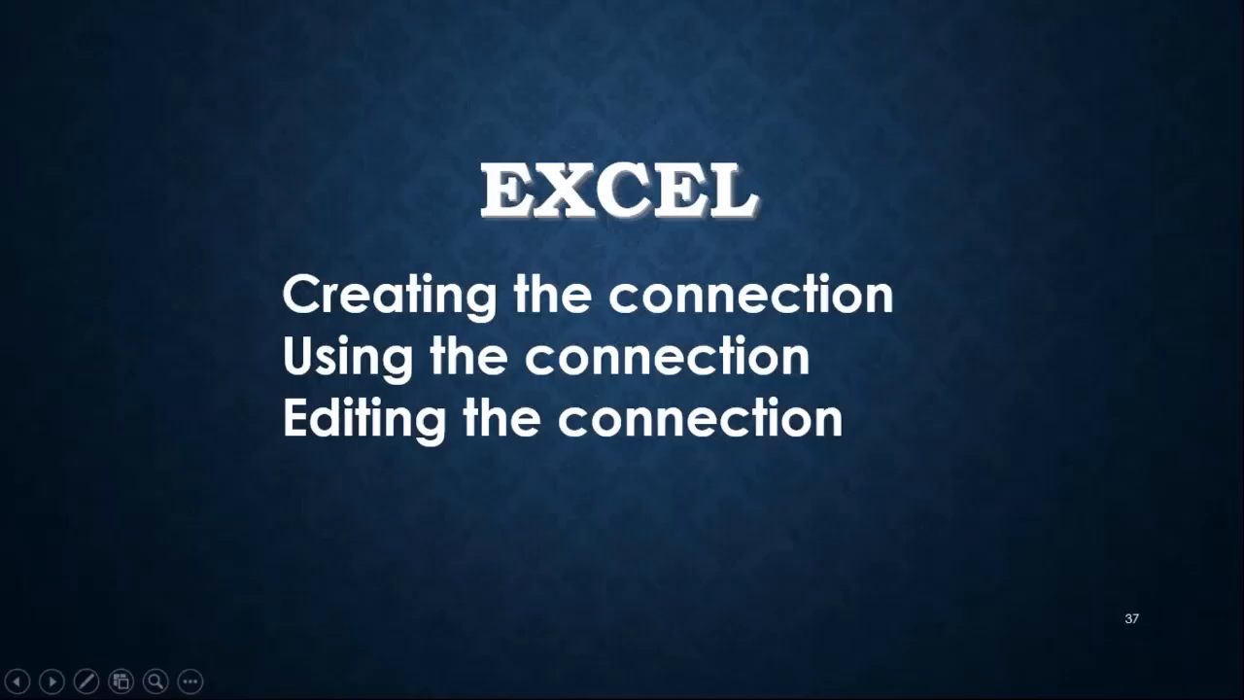
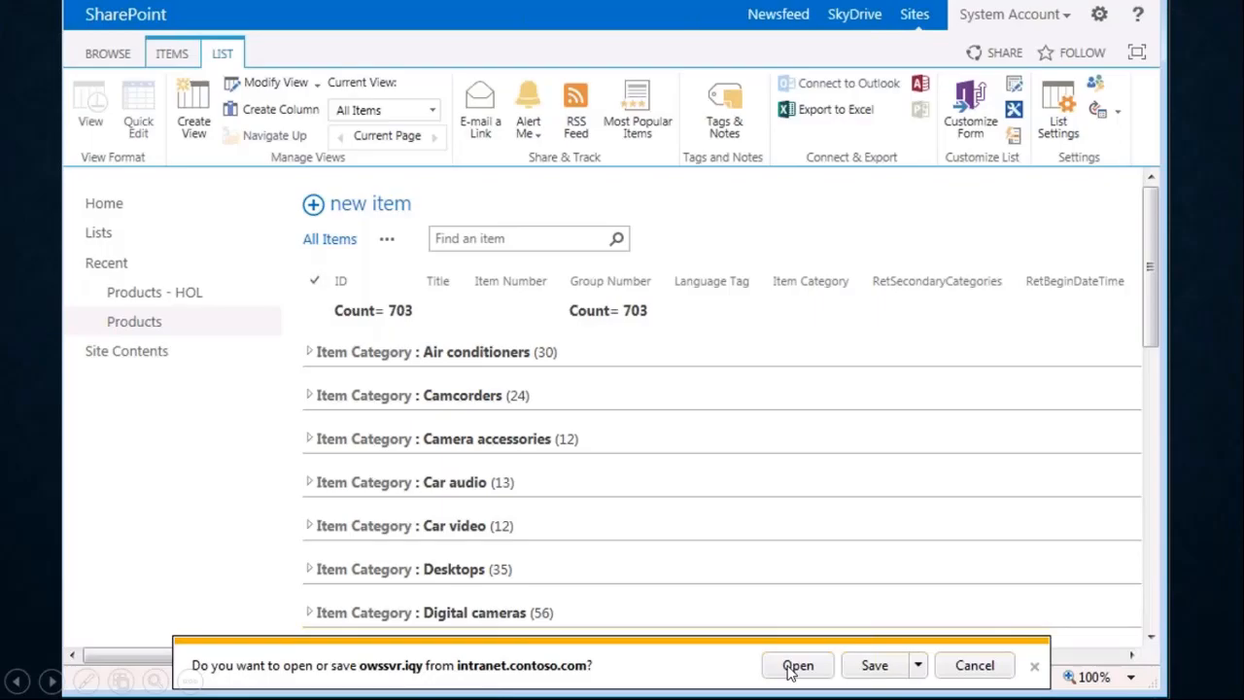
# - Advance to the exported owssvr table slide, magnify it, circle the External Table Data commands around Refresh, and exit the magnified view
pyautogui.click(798, 666)
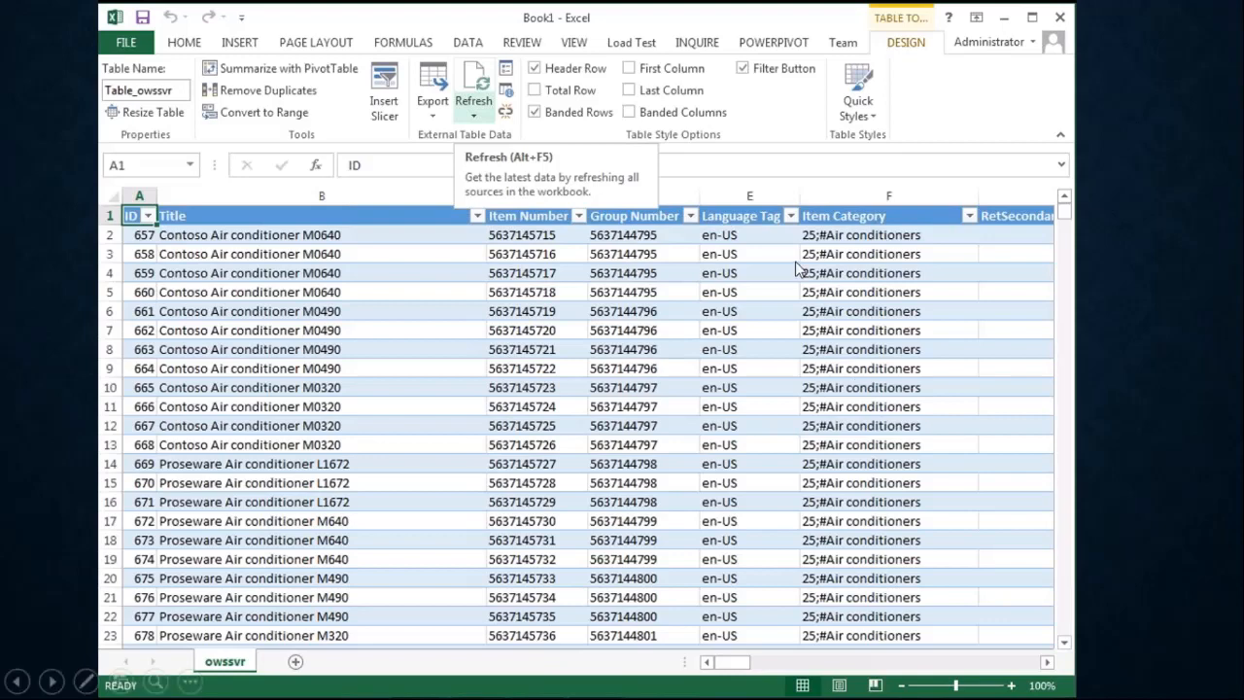
pyautogui.hotkey('ctrl', '1')
pyautogui.click(452, 142)
pyautogui.moveTo(413, 86)
pyautogui.mouseDown()
pyautogui.moveTo(488, 194)
pyautogui.moveTo(360, 38)
pyautogui.mouseUp()
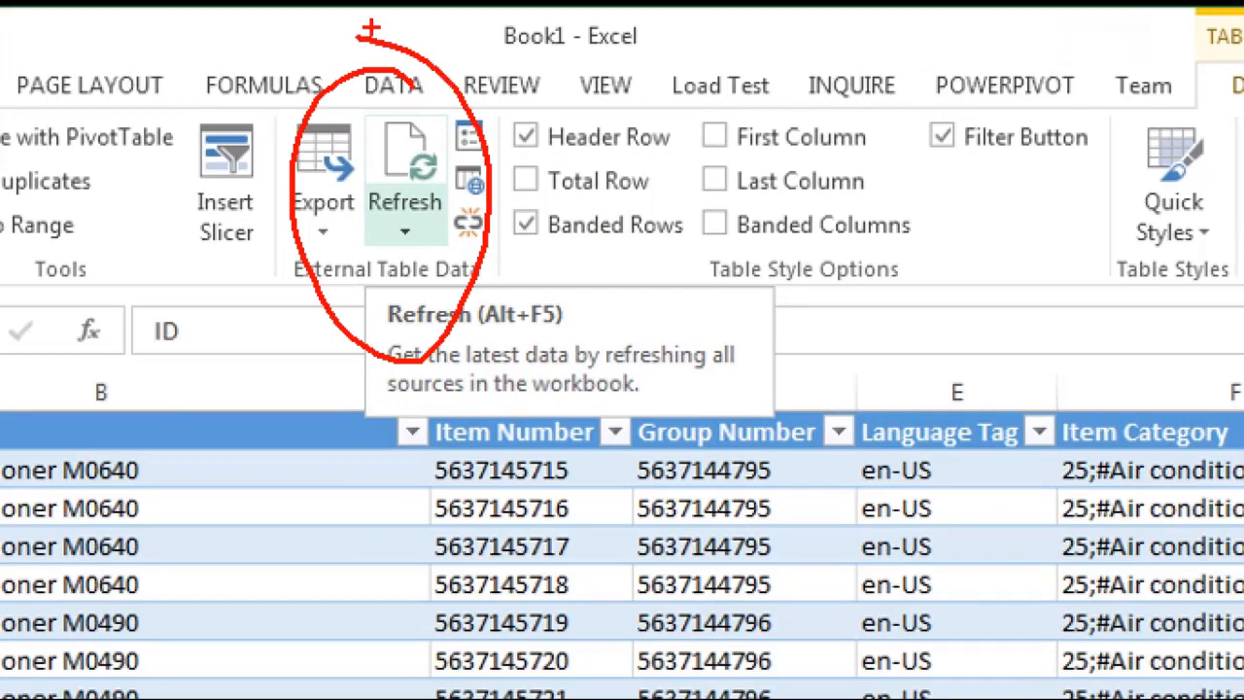
pyautogui.press('Escape')
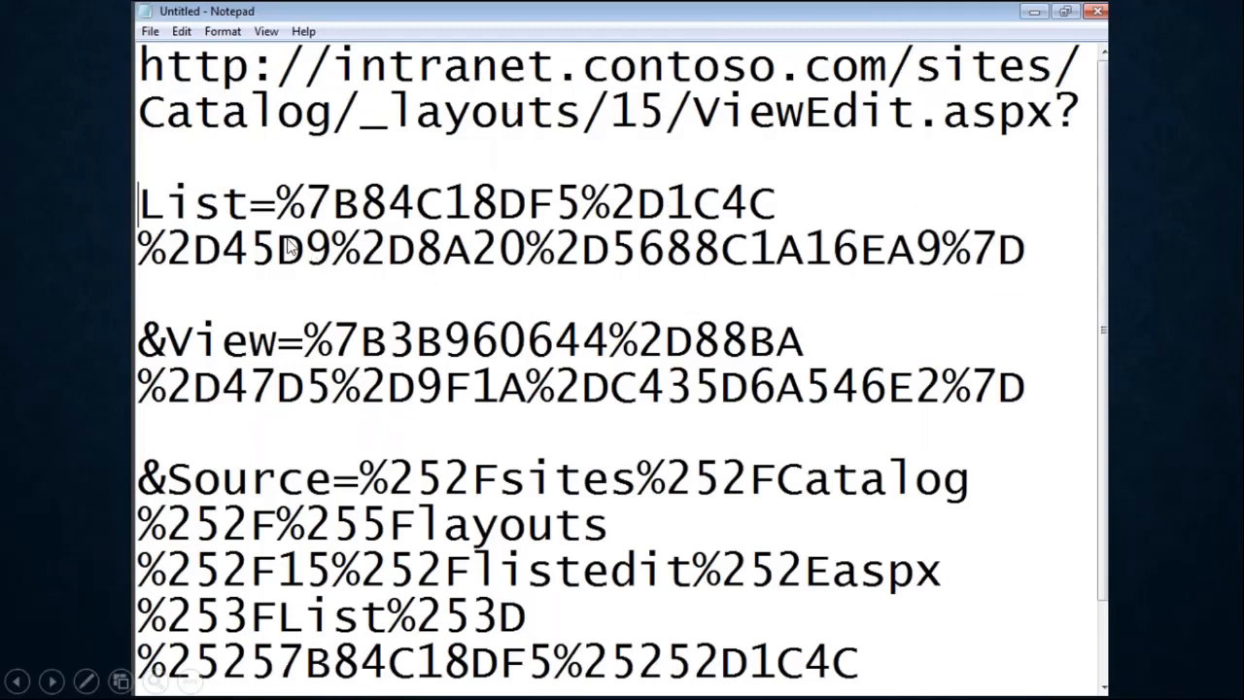
# - Advance past the view URL slide, circle and cross out Custom web app on the magnified Access start screen, and exit the magnified view
pyautogui.click(360, 524)
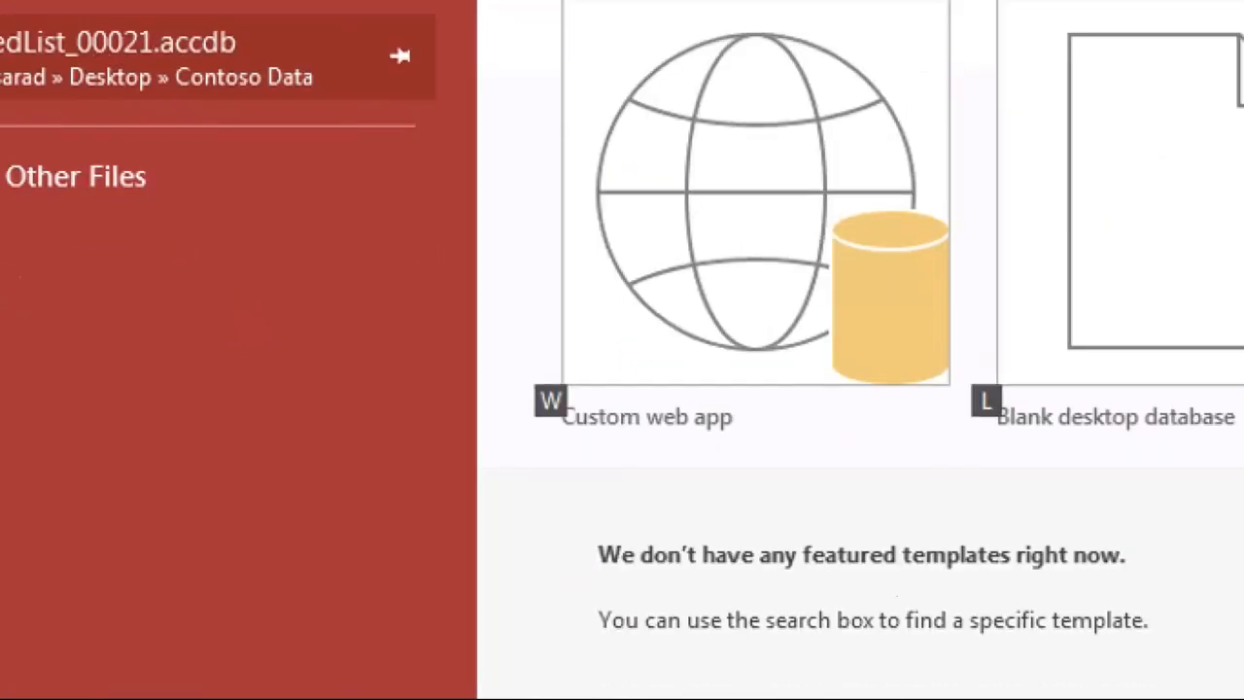
pyautogui.click(625, 341)
pyautogui.moveTo(650, 227)
pyautogui.mouseDown()
pyautogui.moveTo(345, 243)
pyautogui.moveTo(518, 110)
pyautogui.mouseUp()
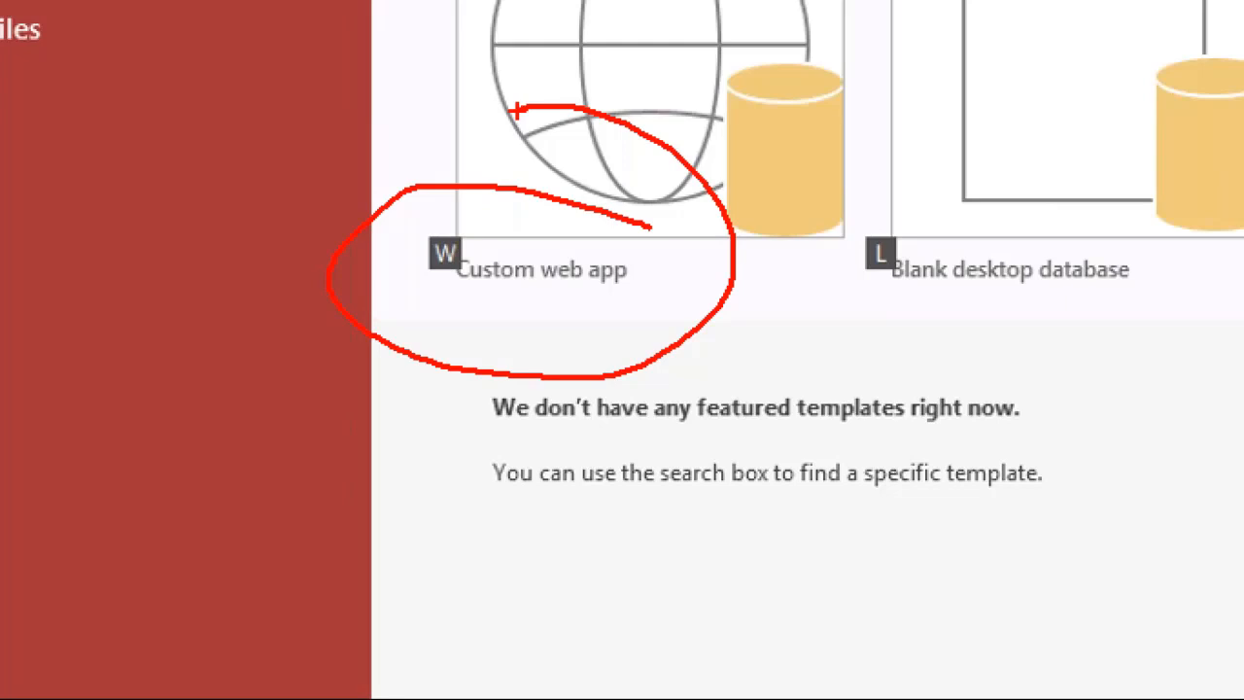
pyautogui.click(562, 87)
pyautogui.moveTo(347, 183); pyautogui.dragTo(654, 360)
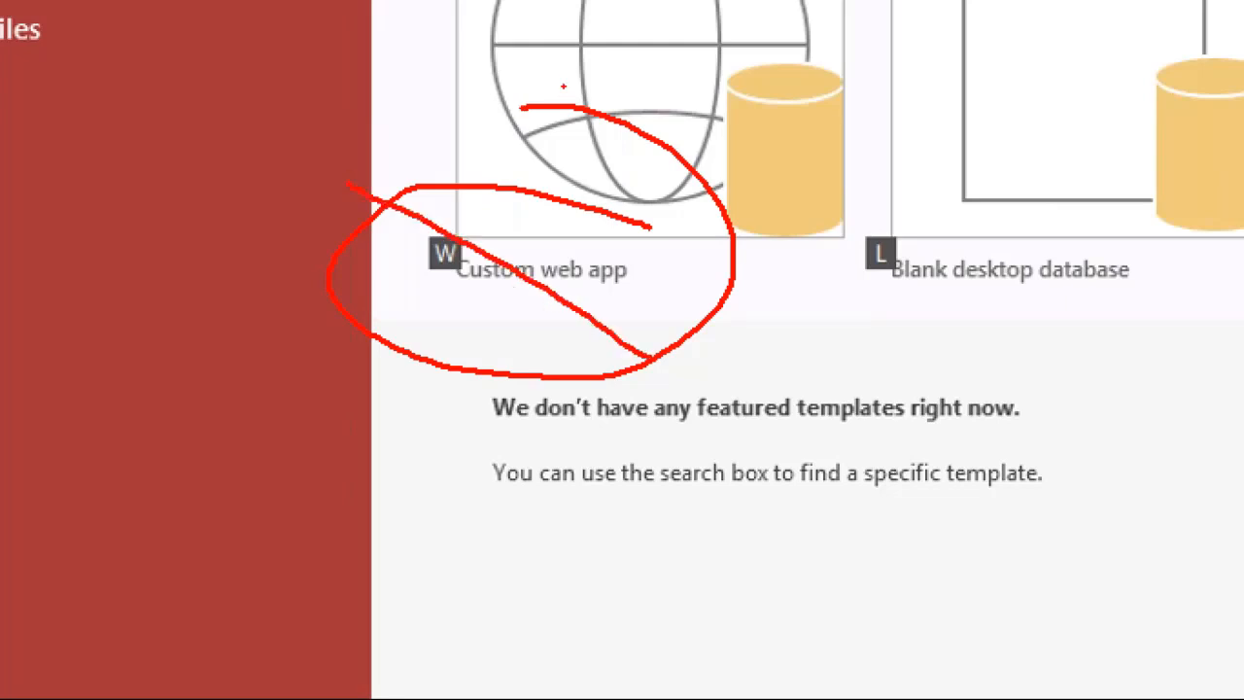
pyautogui.moveTo(622, 131); pyautogui.dragTo(437, 342)
pyautogui.press('Escape')
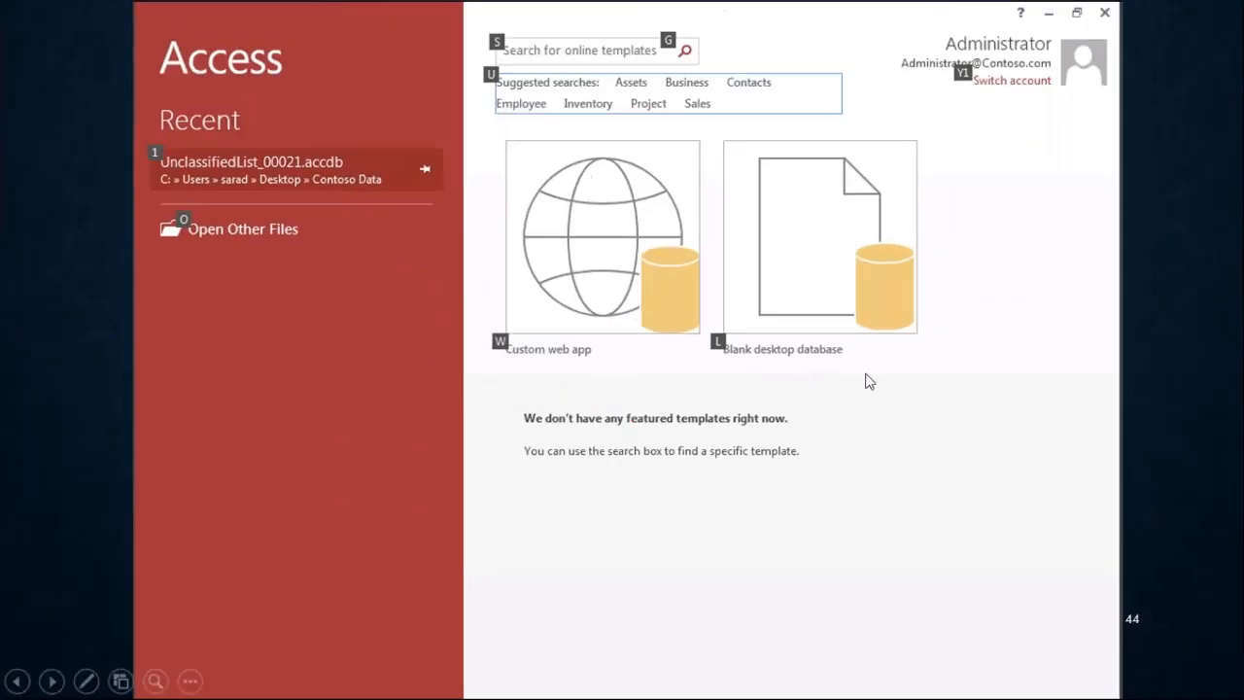
# - Magnify the Access start screen slide and underline Blank desktop database before moving on
pyautogui.hotkey('ctrl', '1')
pyautogui.moveTo(674, 348); pyautogui.dragTo(898, 329)
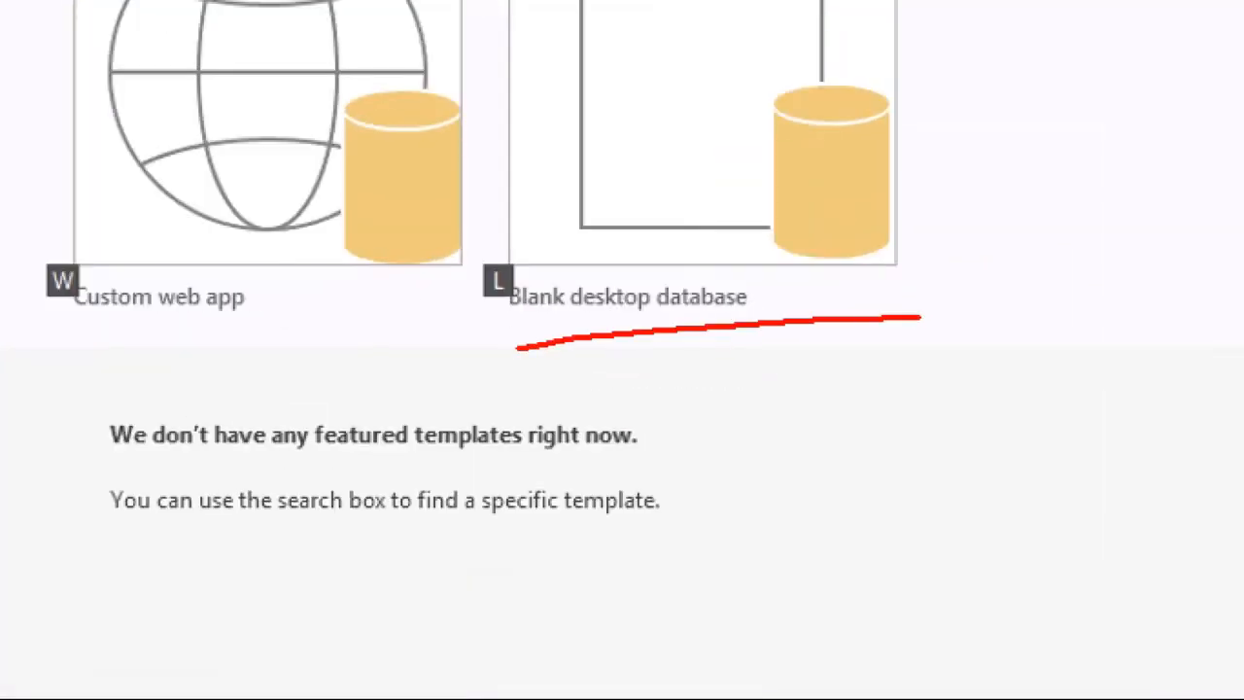
pyautogui.press('Right')
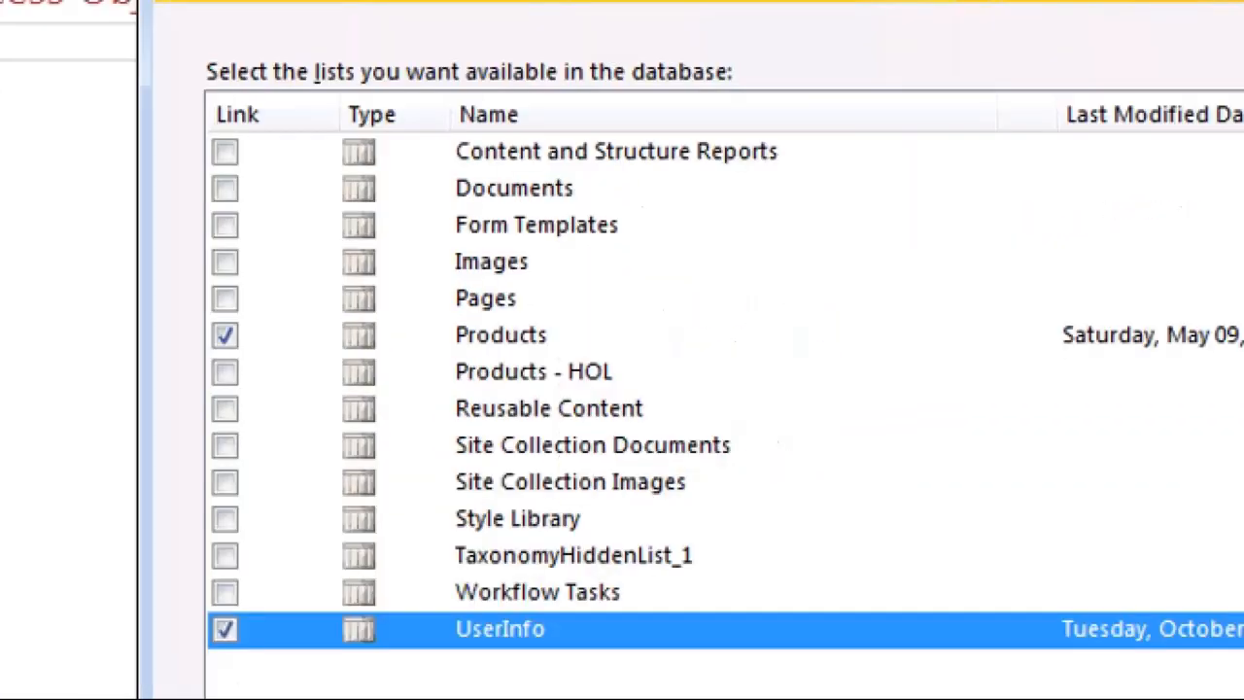
# - Mark Products, Style Library, Documents, Workflow Tasks, TaxonomyHiddenList_1 and UserInfo in red on the magnified list selection slide
pyautogui.moveTo(595, 353); pyautogui.dragTo(667, 299)
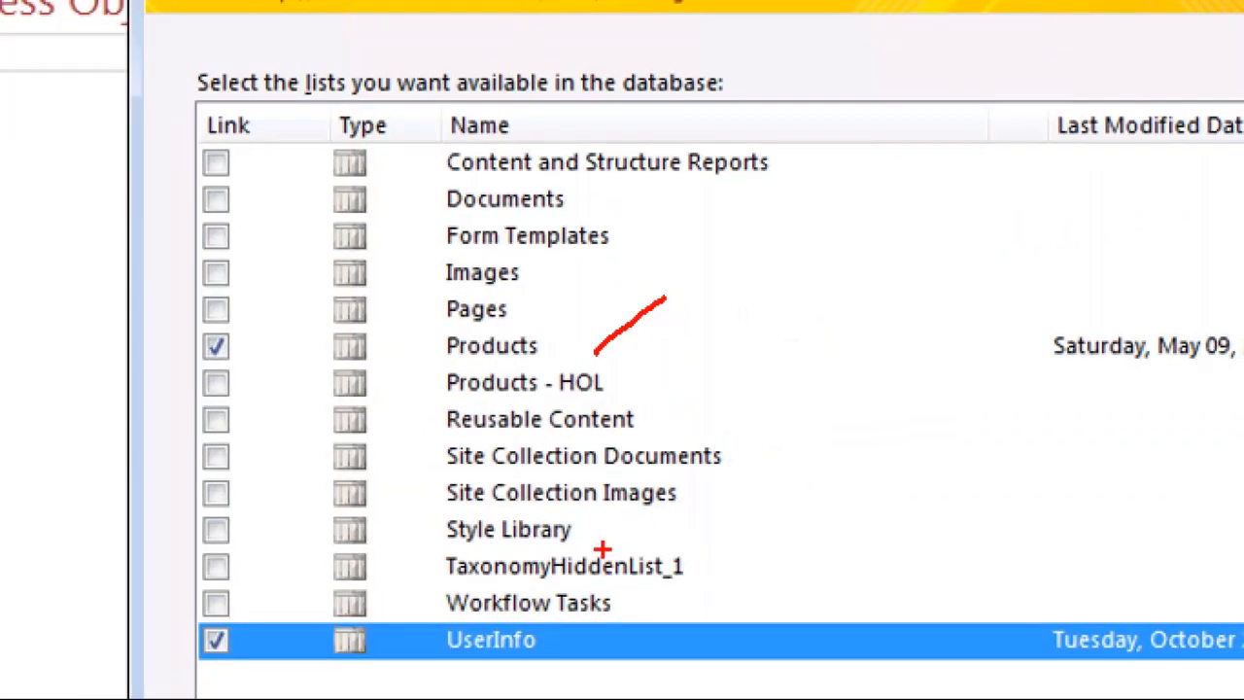
pyautogui.moveTo(582, 529); pyautogui.dragTo(753, 476)
pyautogui.moveTo(566, 192); pyautogui.dragTo(677, 173)
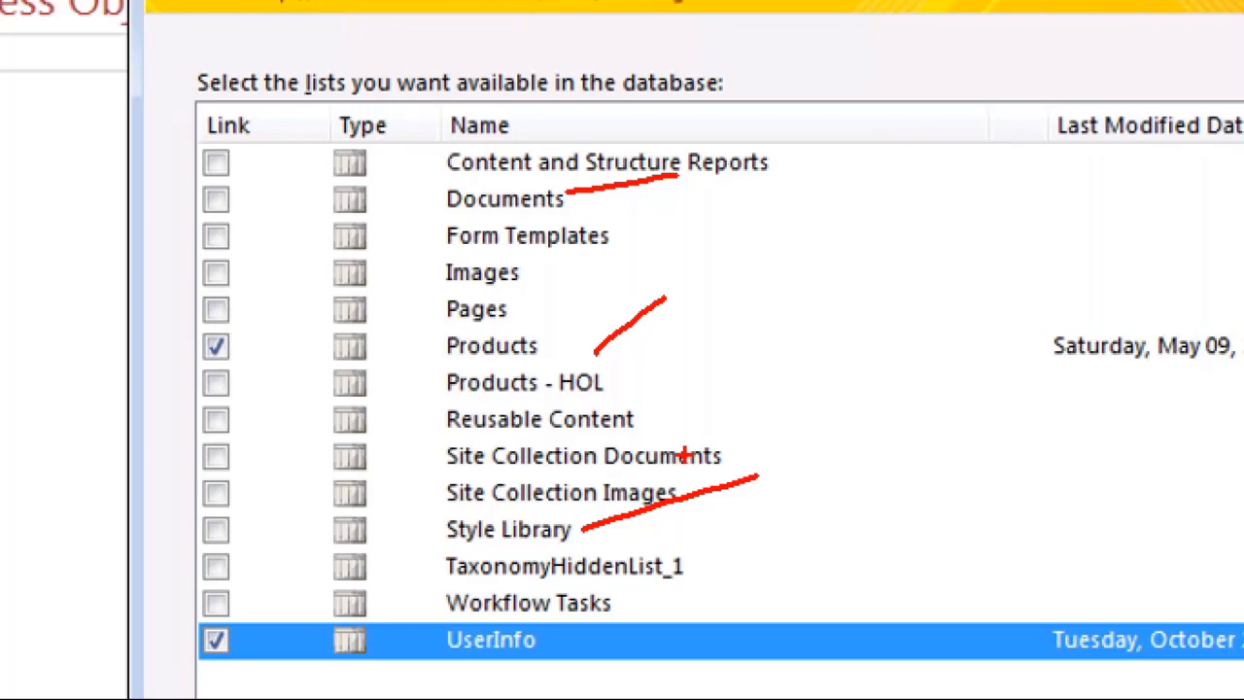
pyautogui.moveTo(644, 606); pyautogui.dragTo(783, 589)
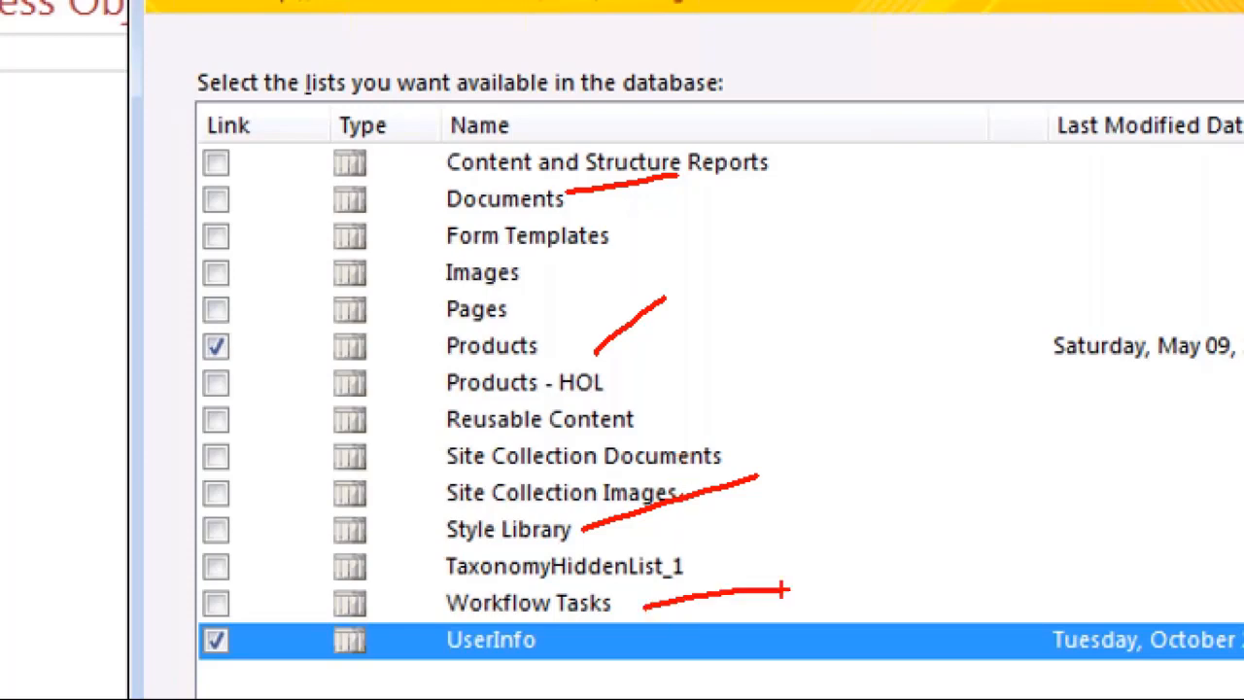
pyautogui.moveTo(689, 566); pyautogui.dragTo(812, 520)
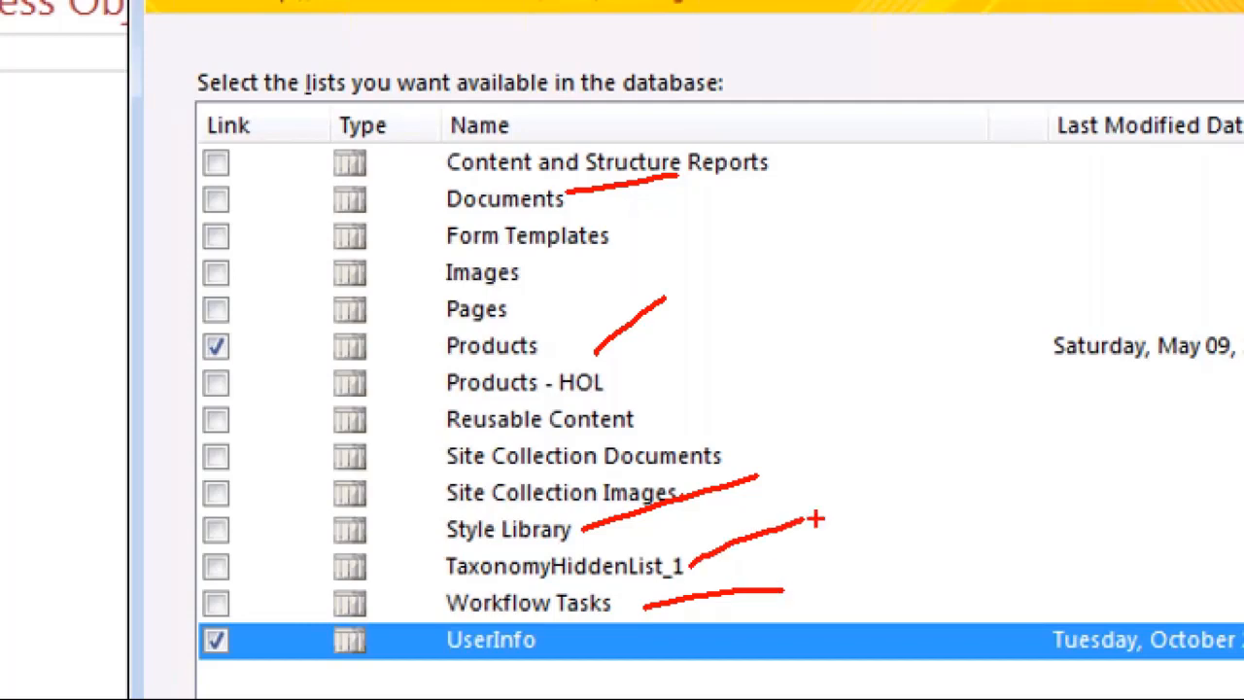
pyautogui.moveTo(556, 639); pyautogui.dragTo(659, 648)
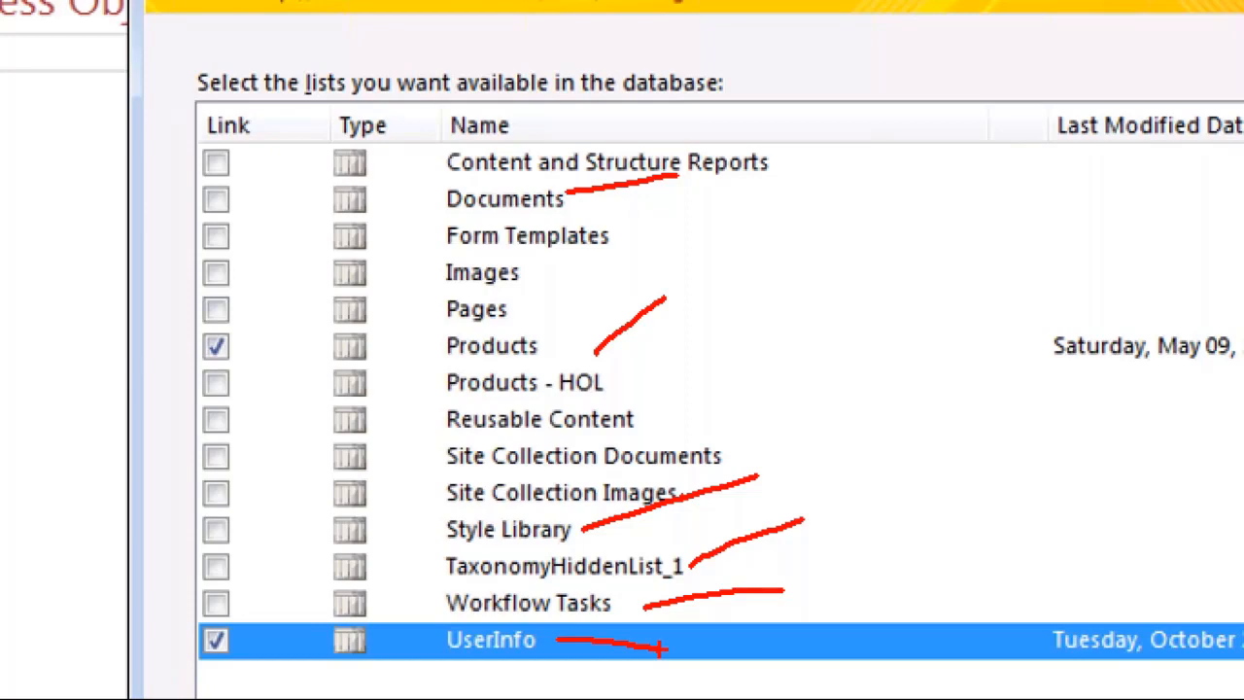
pyautogui.moveTo(681, 565)
pyautogui.mouseDown()
pyautogui.moveTo(730, 541)
pyautogui.moveTo(759, 680)
pyautogui.moveTo(664, 676)
pyautogui.mouseUp()
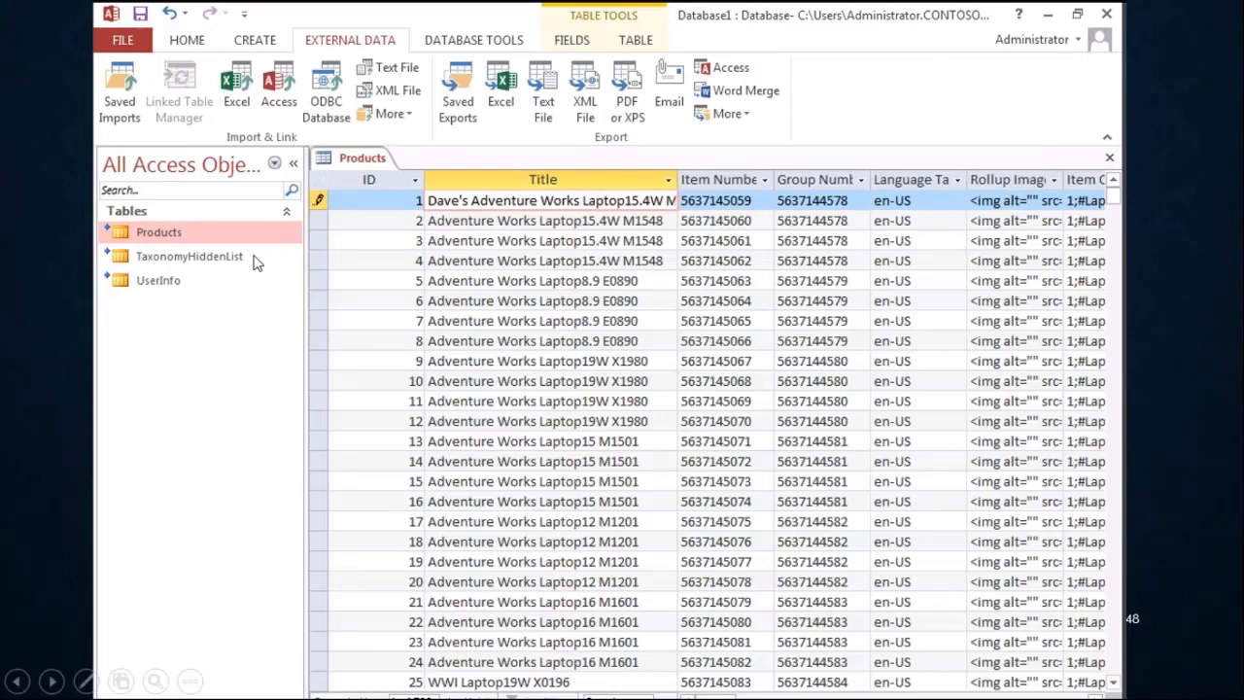
# - Magnify the linked tables slide, draw red arrows to Products, TaxonomyHiddenList and UserInfo, and exit the magnified view
pyautogui.hotkey('ctrl', '1')
pyautogui.click(441, 301)
pyautogui.moveTo(395, 291)
pyautogui.mouseDown()
pyautogui.moveTo(443, 235)
pyautogui.moveTo(418, 290)
pyautogui.moveTo(452, 290)
pyautogui.mouseUp()
pyautogui.moveTo(506, 357); pyautogui.dragTo(574, 397)
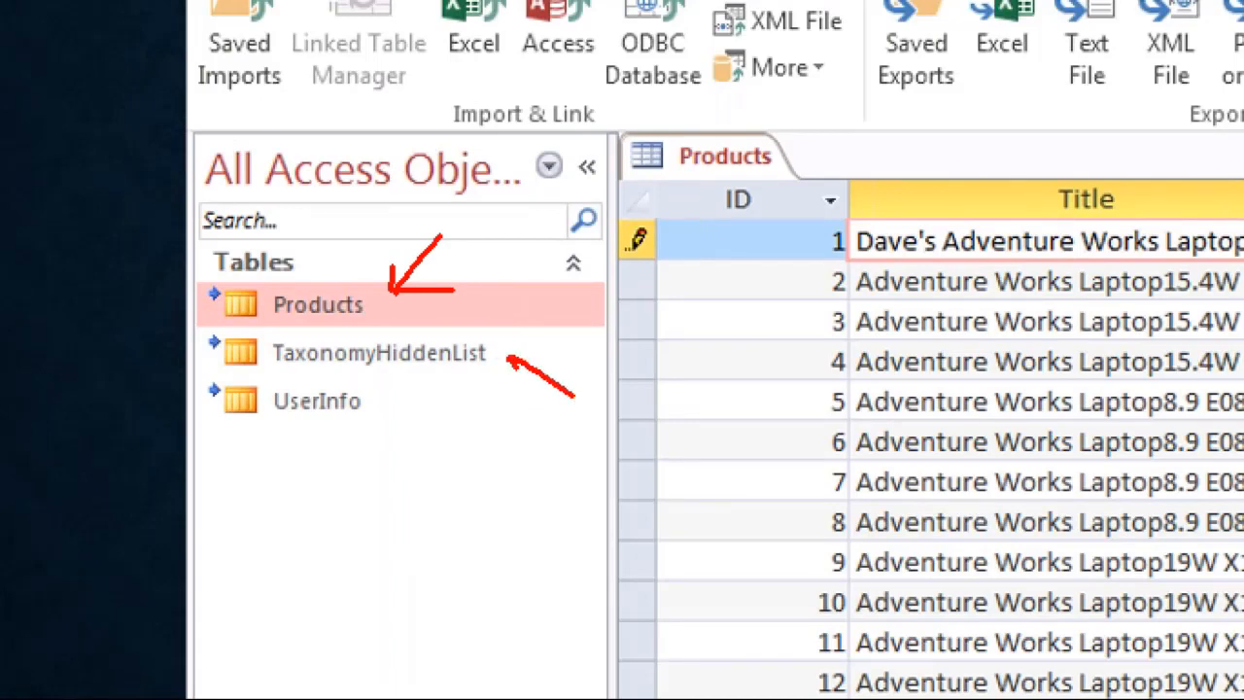
pyautogui.moveTo(507, 356); pyautogui.dragTo(547, 352)
pyautogui.moveTo(383, 425); pyautogui.dragTo(460, 469)
pyautogui.moveTo(383, 419); pyautogui.dragTo(444, 417)
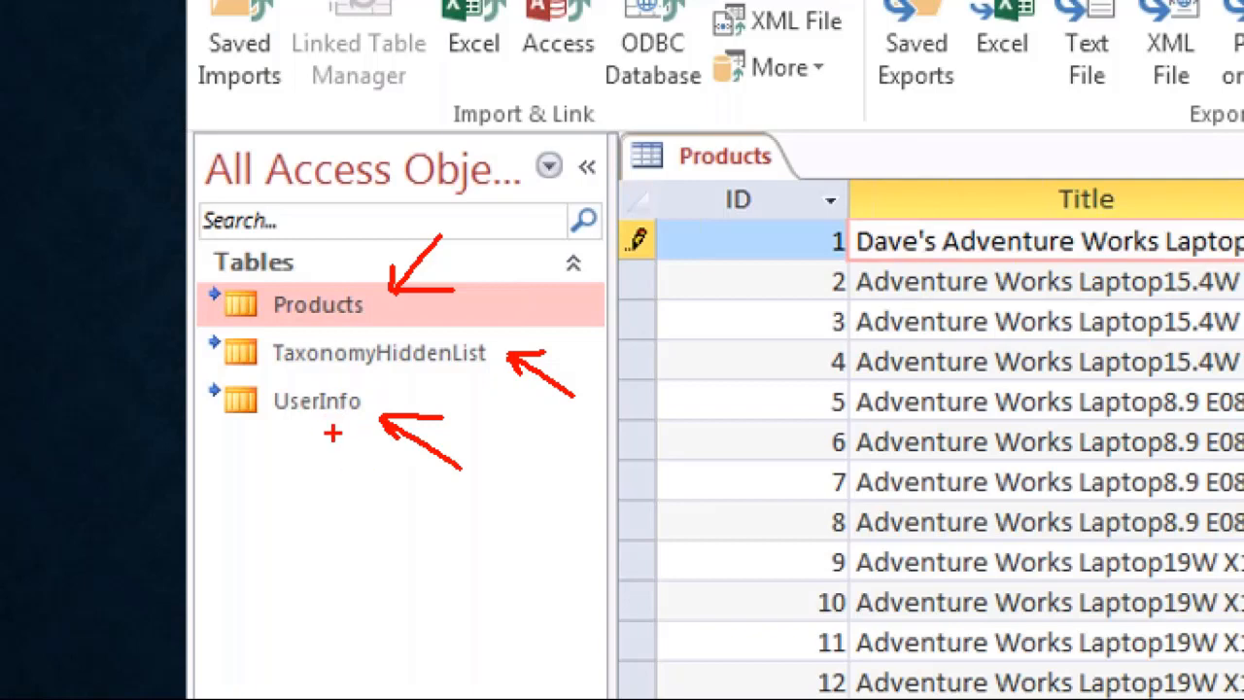
pyautogui.press('Escape')
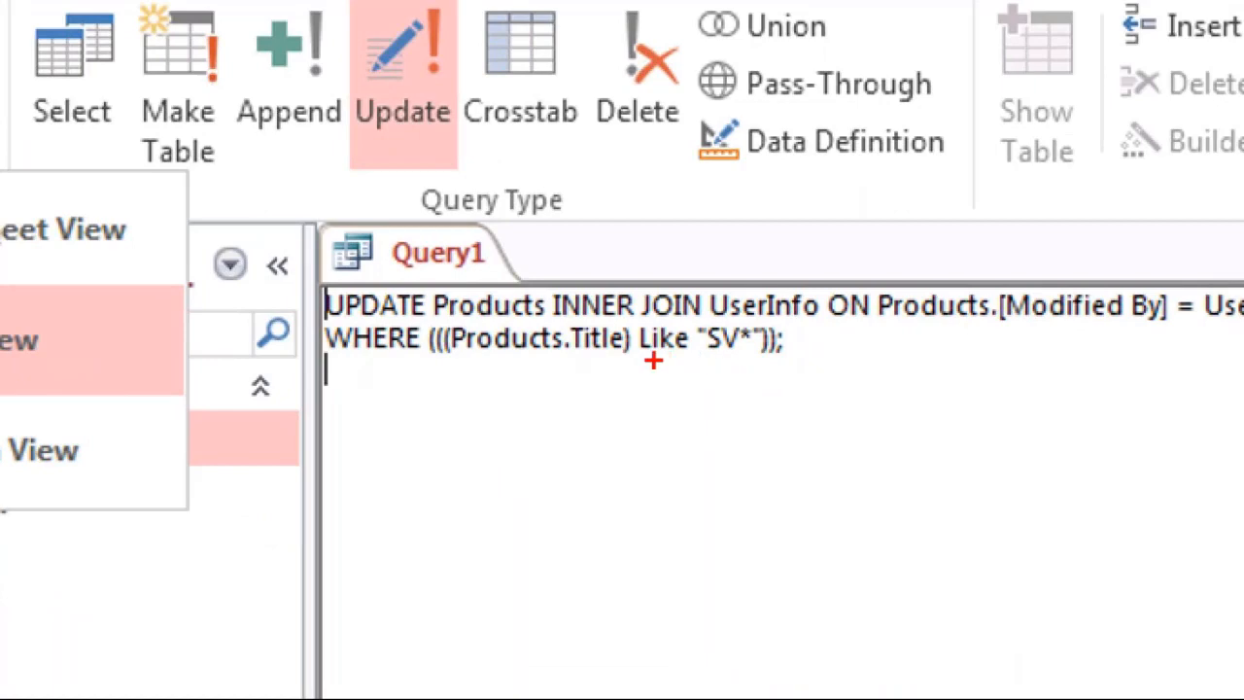
# - Underline the Like "SV*" criterion in the magnified update query and draw an arrow pointing to its wildcard
pyautogui.moveTo(653, 360); pyautogui.dragTo(783, 362)
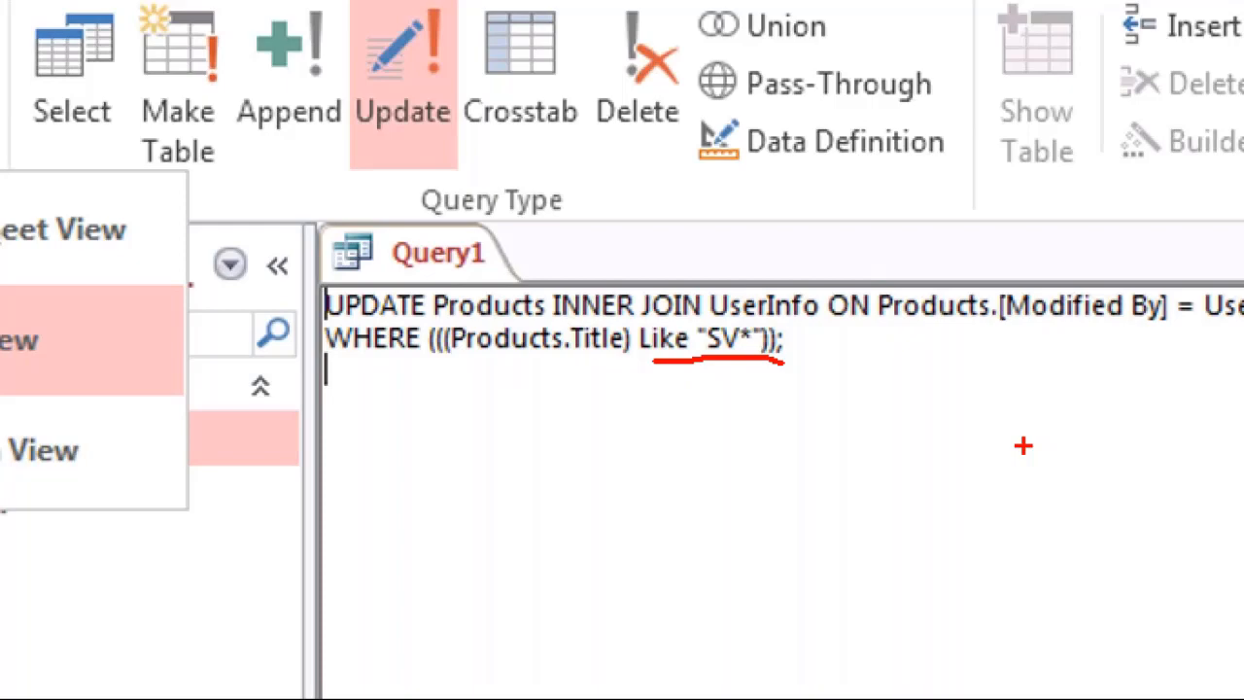
pyautogui.moveTo(749, 358); pyautogui.dragTo(749, 435)
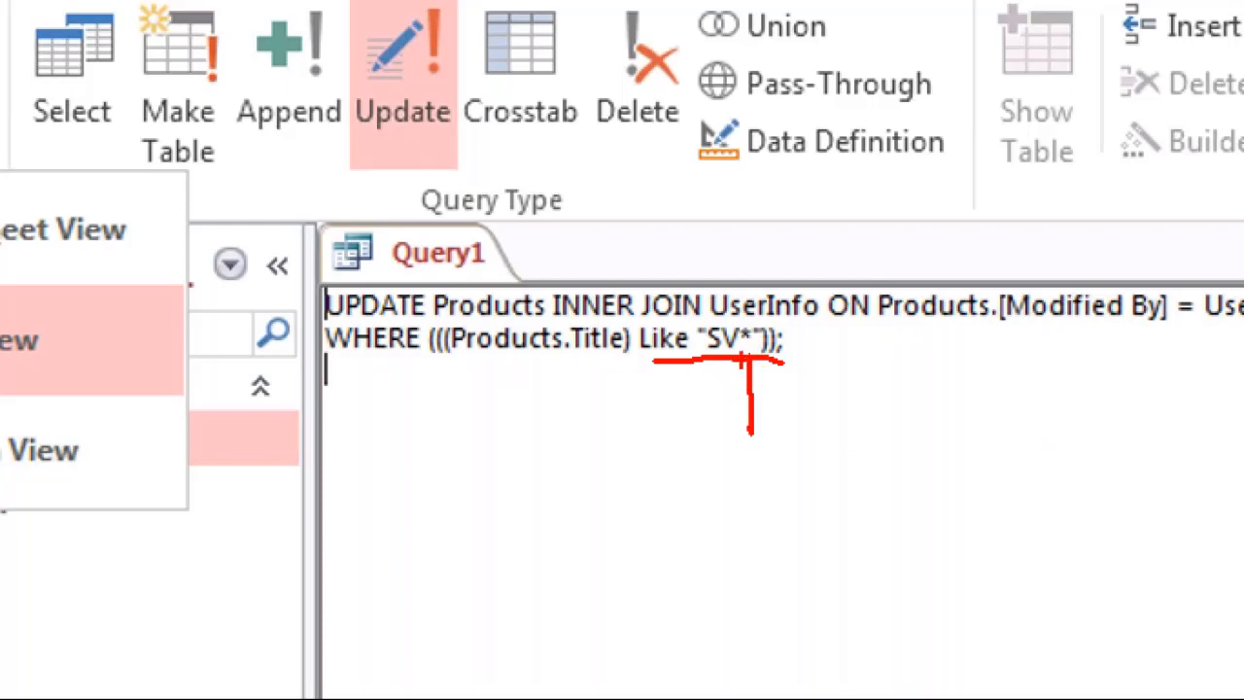
pyautogui.moveTo(741, 385)
pyautogui.mouseDown()
pyautogui.moveTo(747, 344)
pyautogui.moveTo(785, 369)
pyautogui.mouseUp()
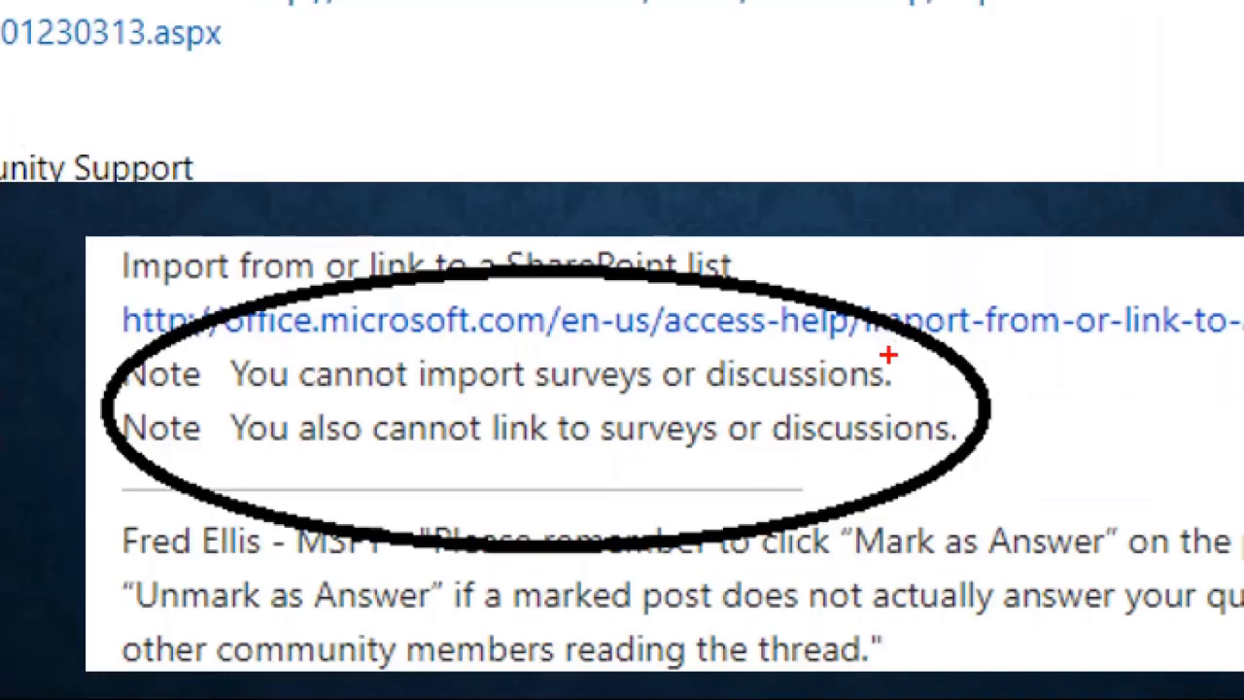
# - Mark the note about not importing surveys or discussions on the magnified Surveys slide, and advance to the VBA instructions slide
pyautogui.moveTo(722, 512); pyautogui.dragTo(733, 478)
pyautogui.moveTo(914, 297); pyautogui.dragTo(921, 273)
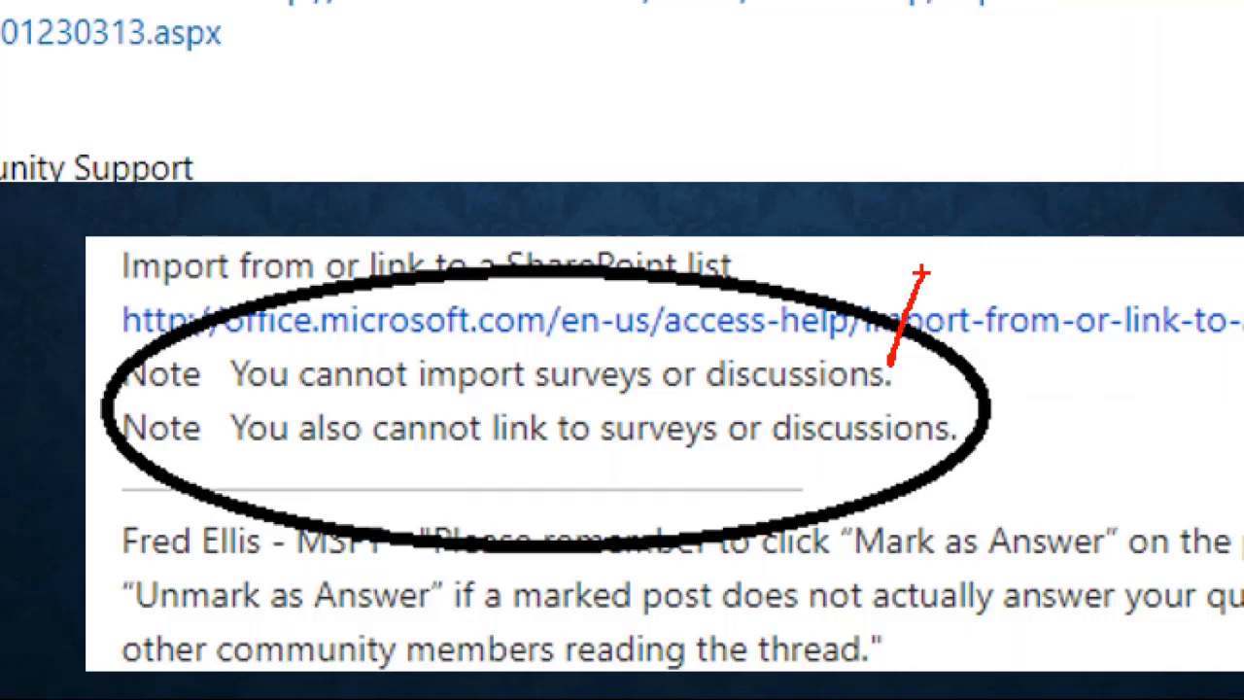
pyautogui.press('Escape')
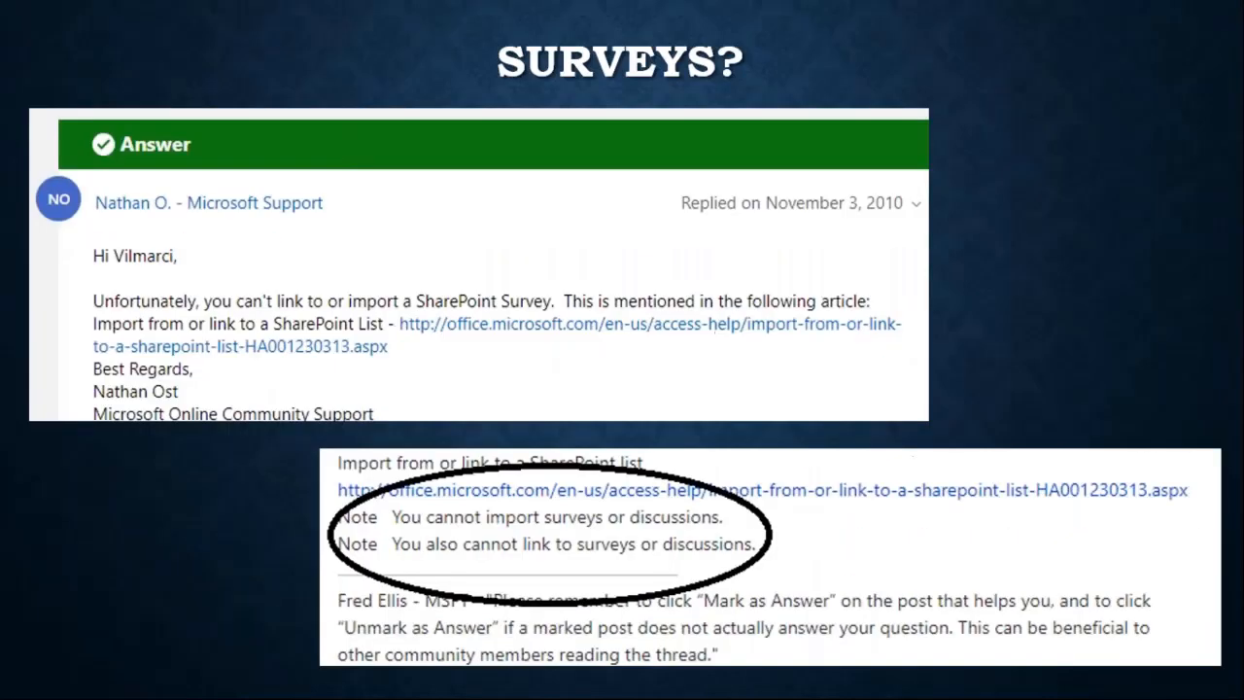
pyautogui.press('Right')
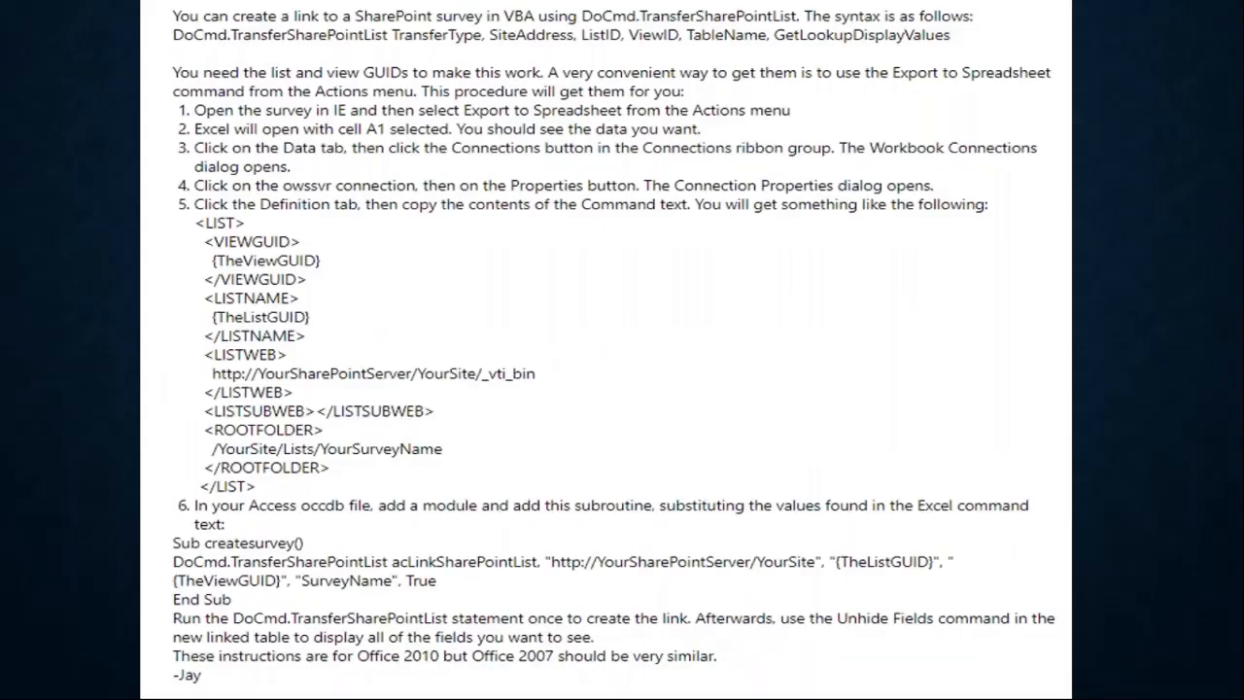
# - Magnify the VBA instructions, underline the opening statement about linking to a SharePoint survey in VBA, and exit the magnified view
pyautogui.hotkey('ctrl', '1')
pyautogui.moveTo(191, 31); pyautogui.dragTo(309, 30)
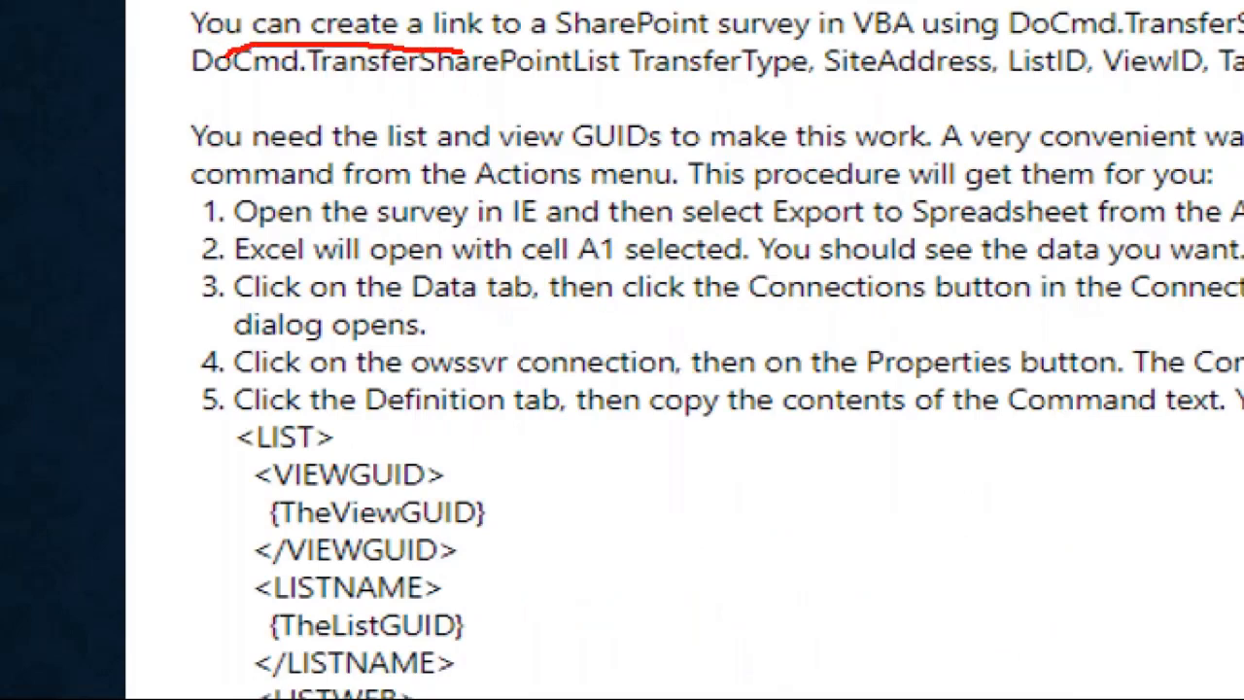
pyautogui.moveTo(463, 49); pyautogui.dragTo(1027, 46)
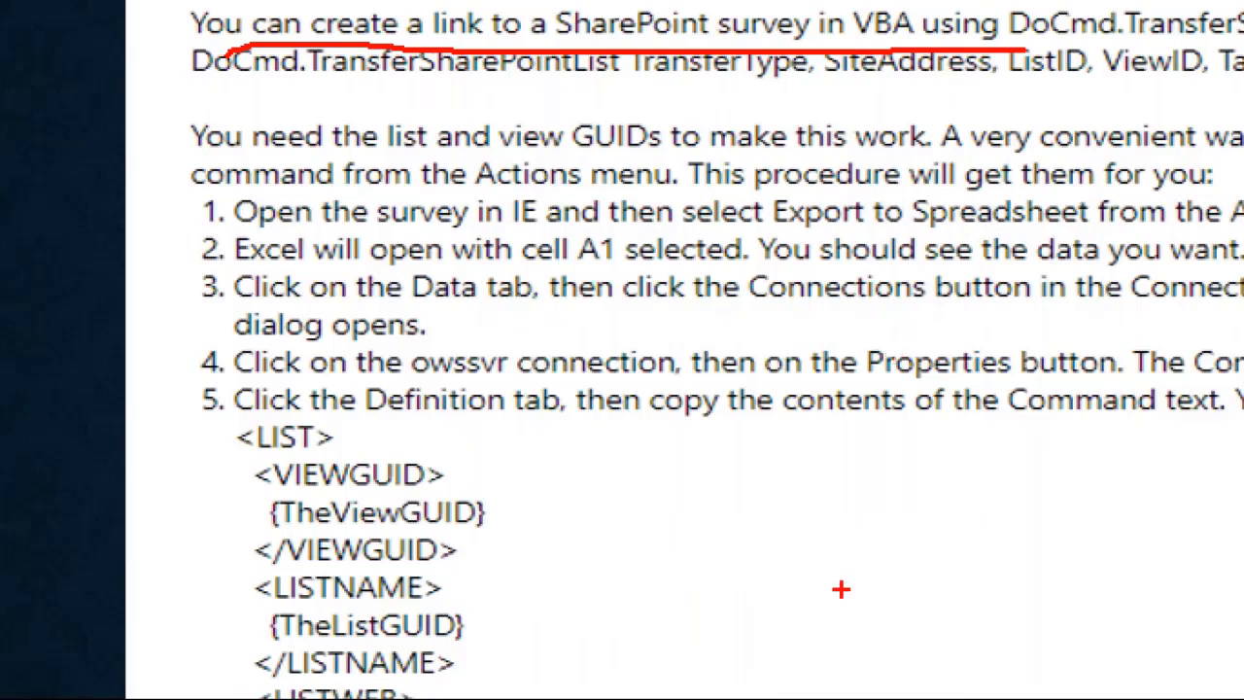
pyautogui.press('Escape')
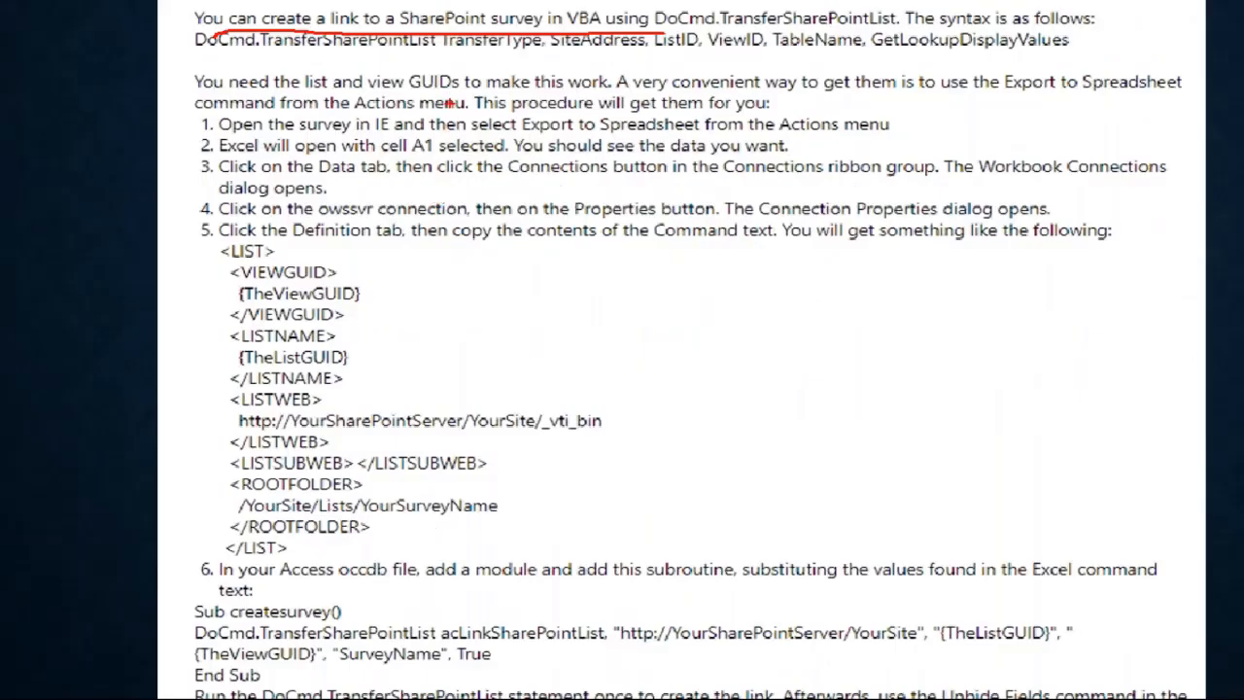
pyautogui.press('Escape')
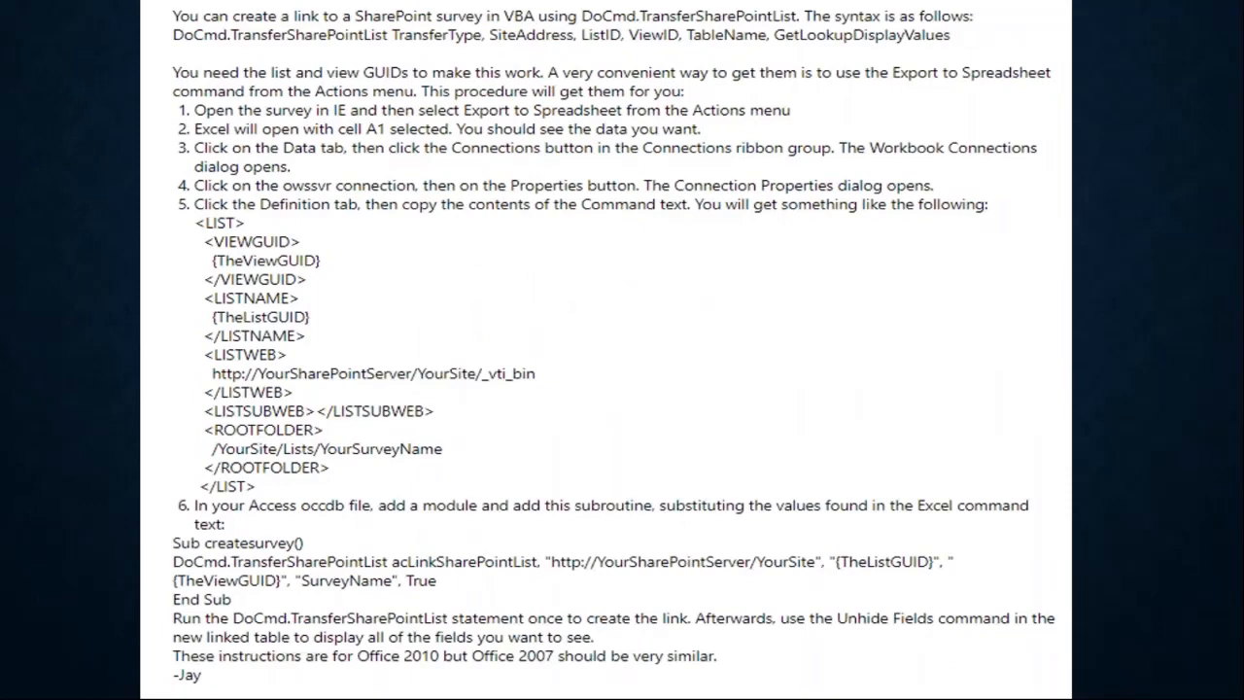
# - Underline DoCmd.TransferSharePointList in the magnified VBA instructions and exit the magnified view
pyautogui.hotkey('ctrl', '1')
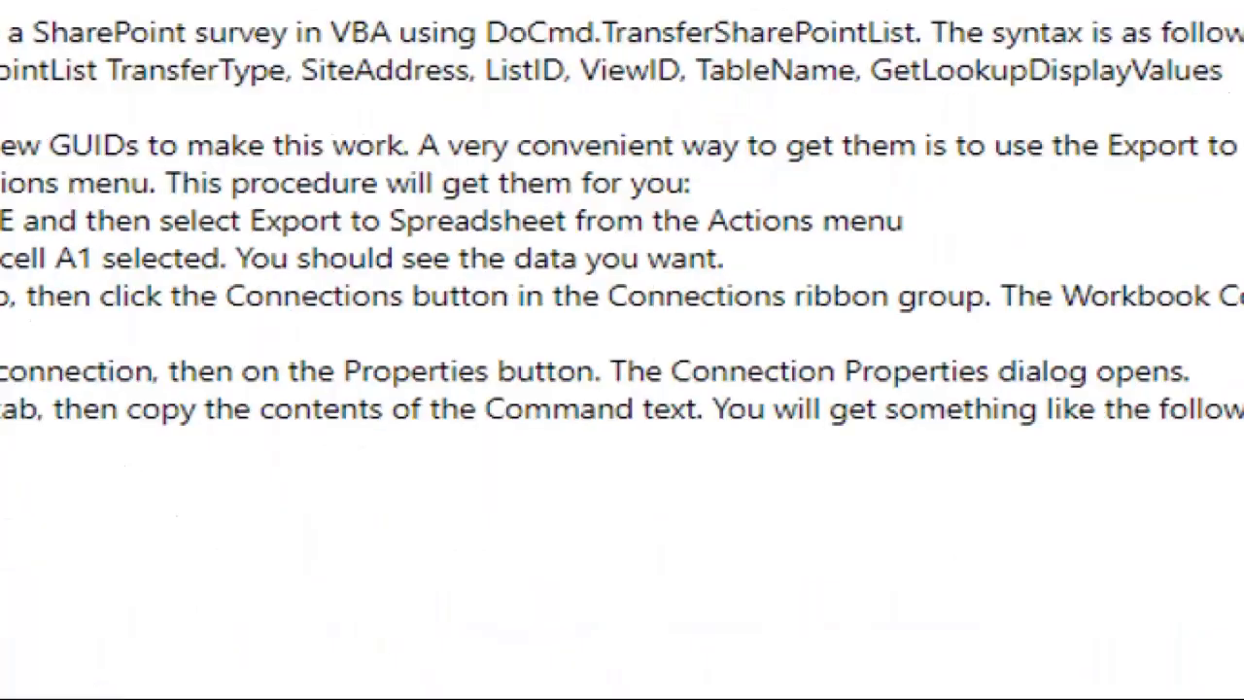
pyautogui.moveTo(595, 29)
pyautogui.mouseDown()
pyautogui.moveTo(703, 19)
pyautogui.moveTo(898, 49)
pyautogui.mouseUp()
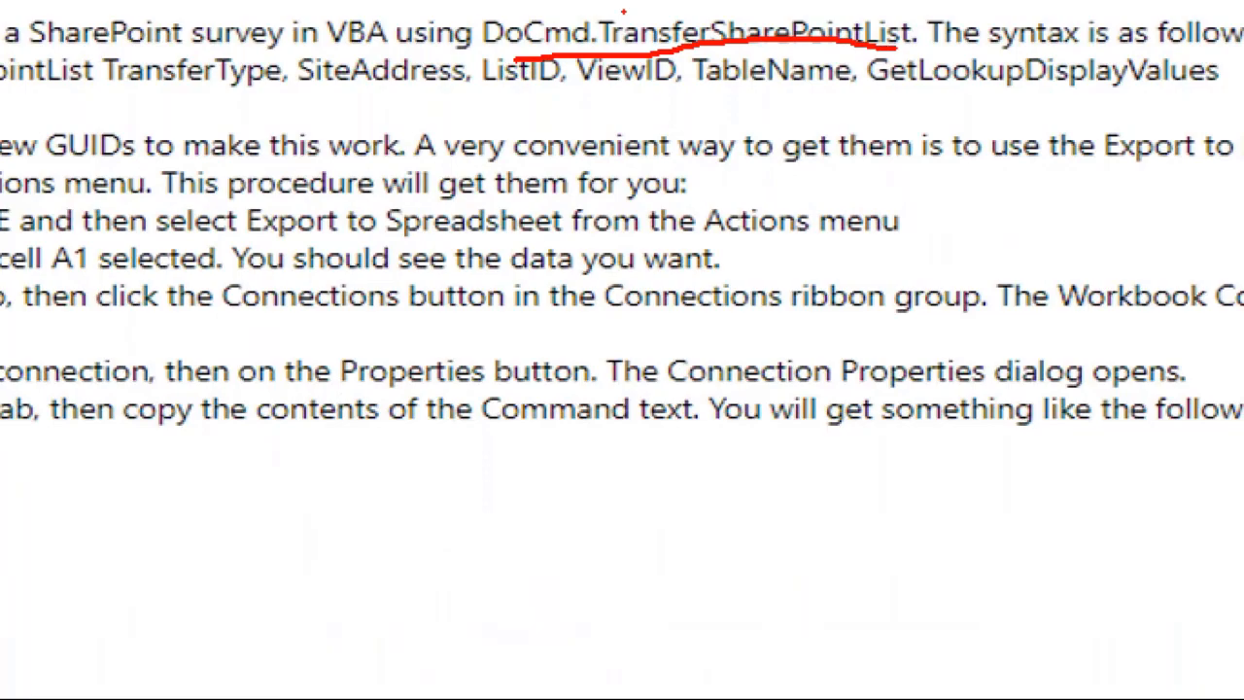
pyautogui.press('Escape')
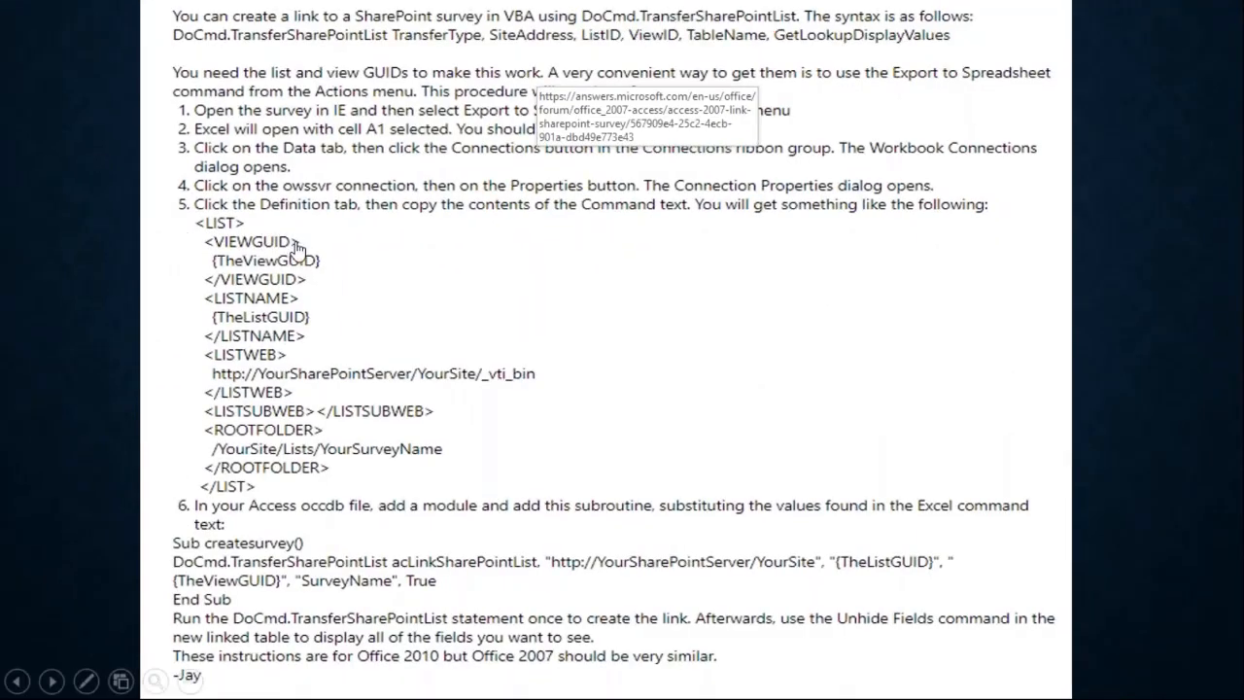
# - Magnify the XML command text on the slide, mark the VIEWGUID tag with a red line, and exit the magnified view
pyautogui.hotkey('ctrl', '1')
pyautogui.click(204, 238)
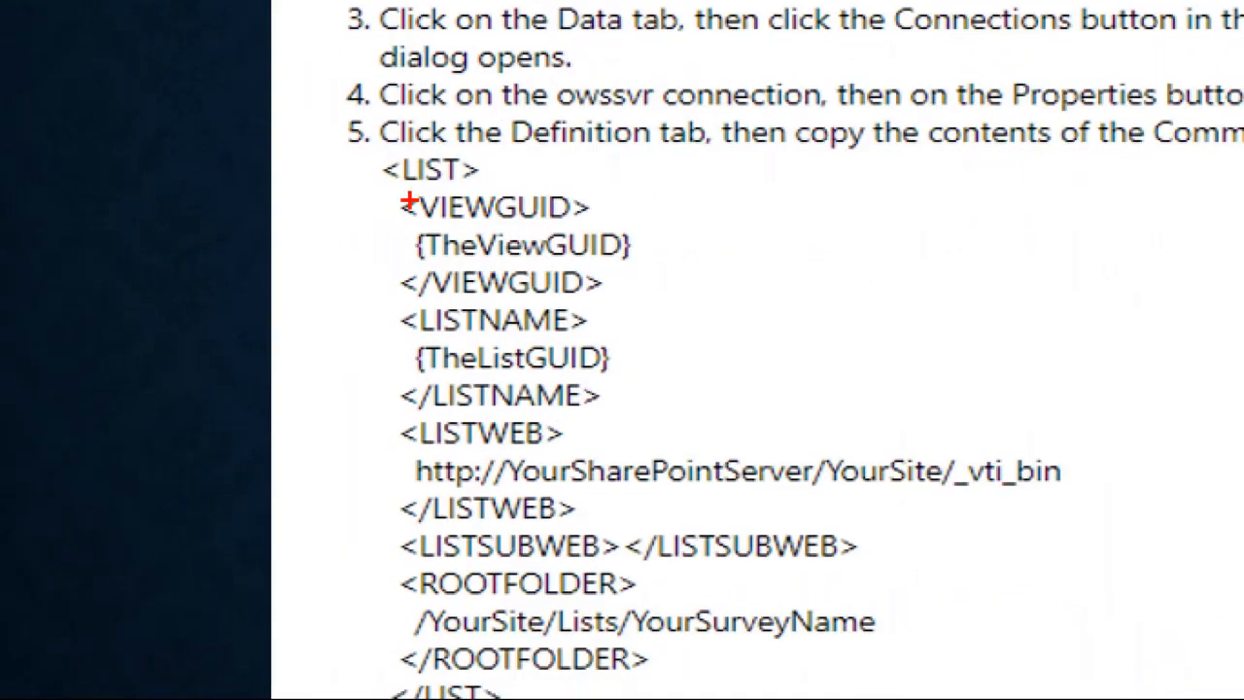
pyautogui.moveTo(400, 207); pyautogui.dragTo(311, 207)
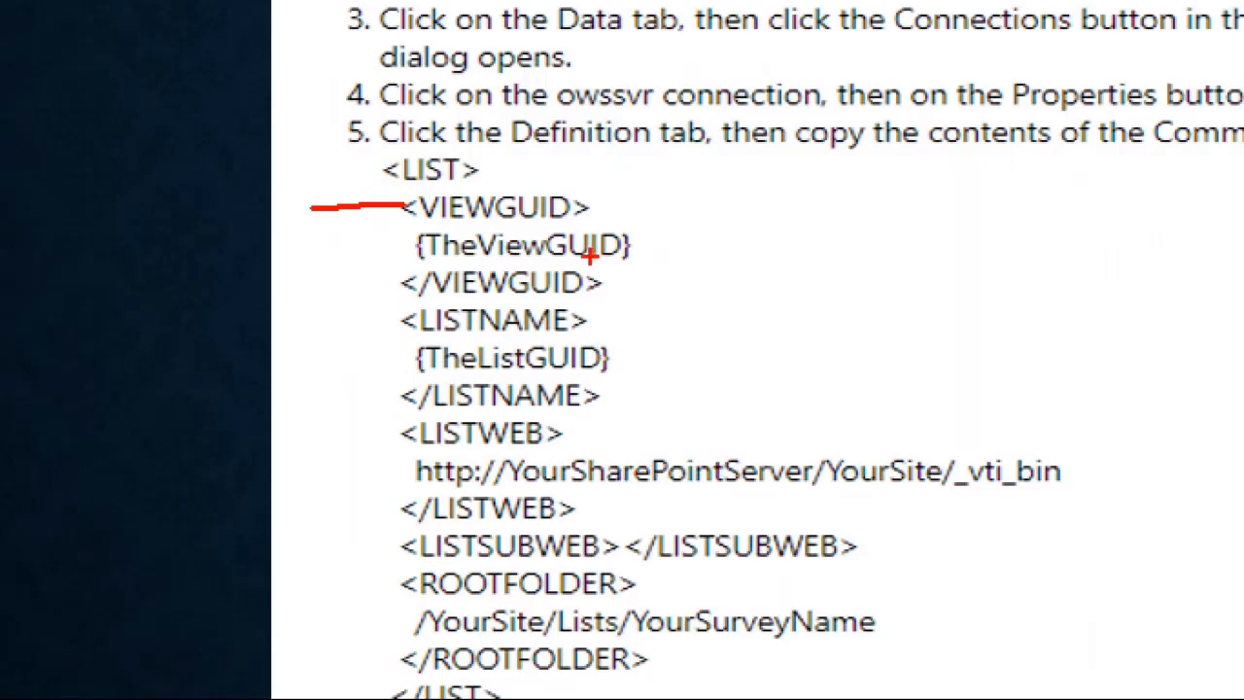
pyautogui.press('Escape')
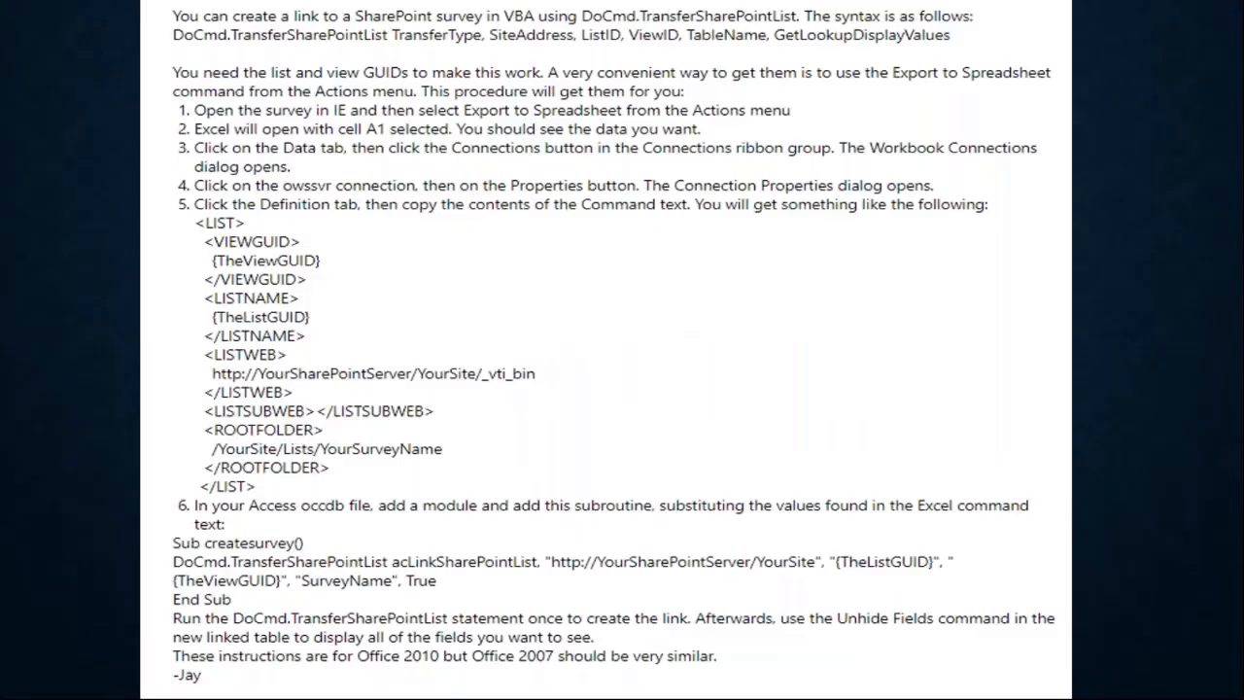
pyautogui.hotkey('alt', 'Tab')
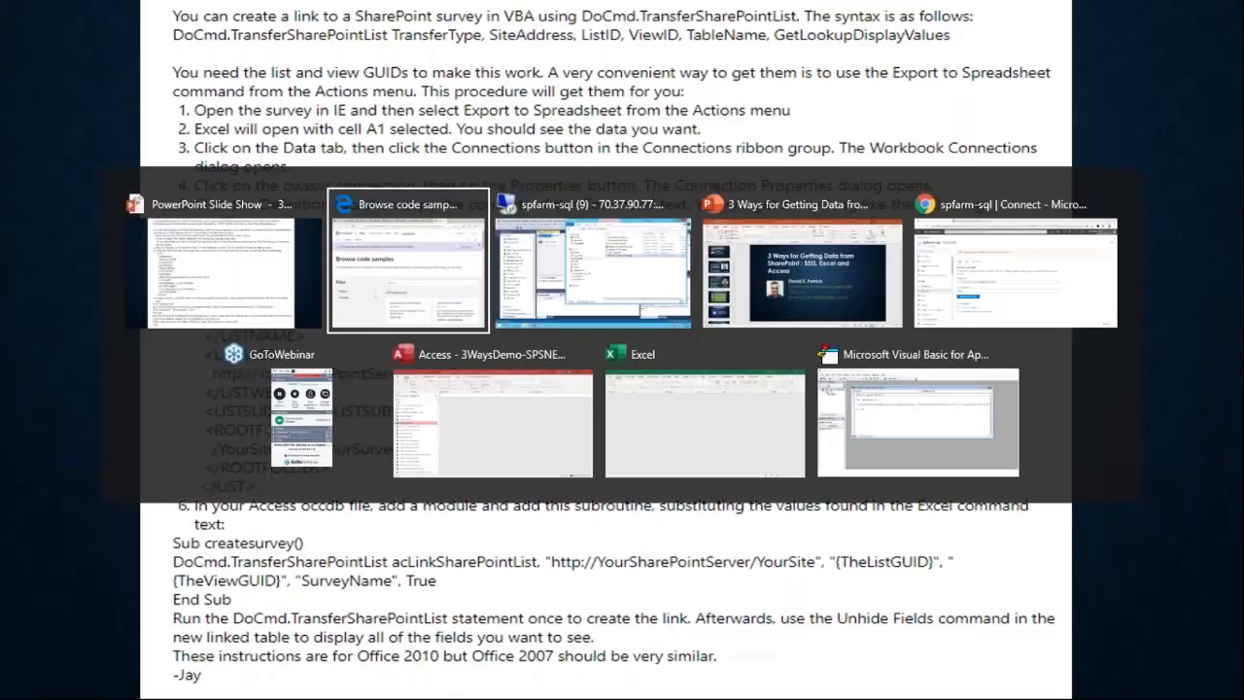
pyautogui.hotkey('alt', 'Tab')
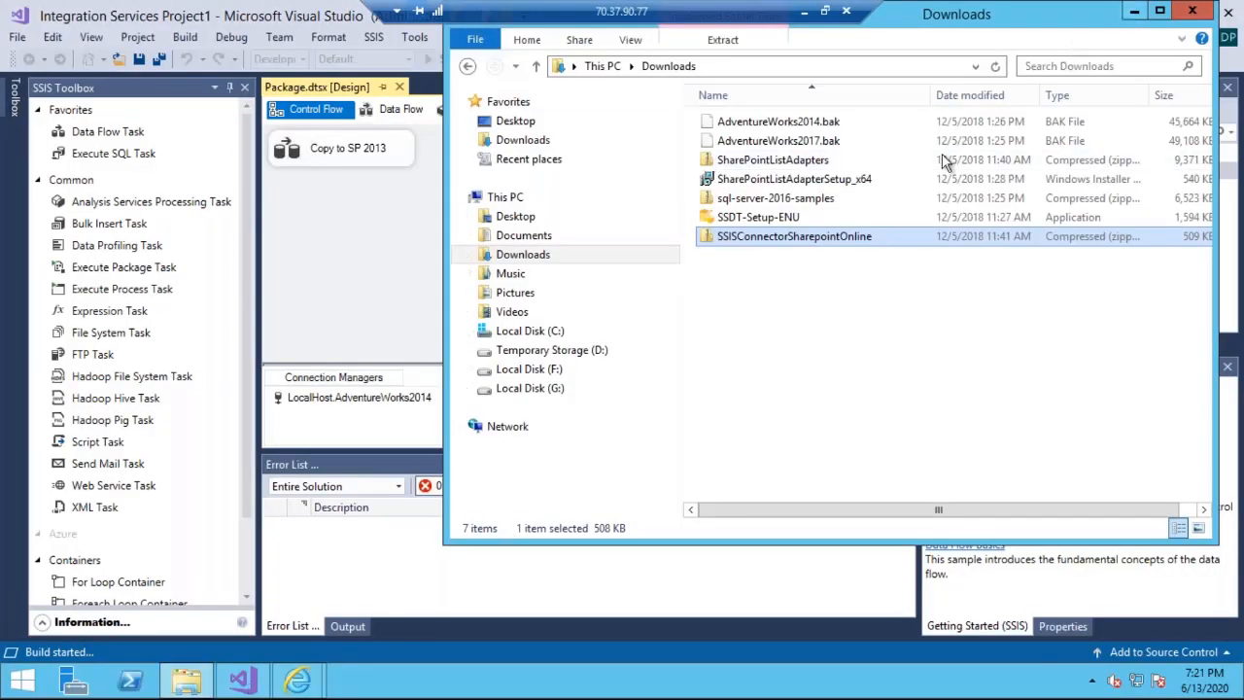
pyautogui.click(805, 11)
# - Switch from the slide show to the 3WaysDemo-SPSNE database in Access and open its Visual Basic editor
pyautogui.hotkey('alt', 'Tab')
pyautogui.hotkey('alt', 'Tab')
pyautogui.hotkey('alt', 'Tab')
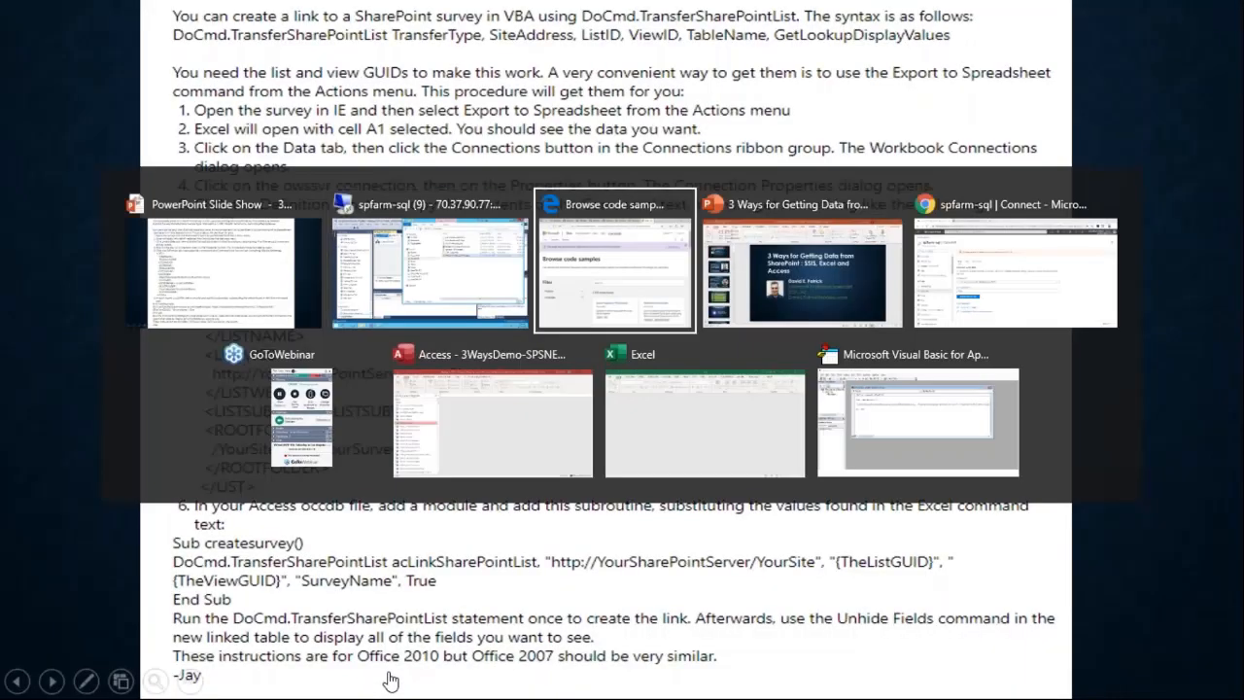
pyautogui.hotkey('alt', 'Tab')
pyautogui.hotkey('alt', 'Tab')
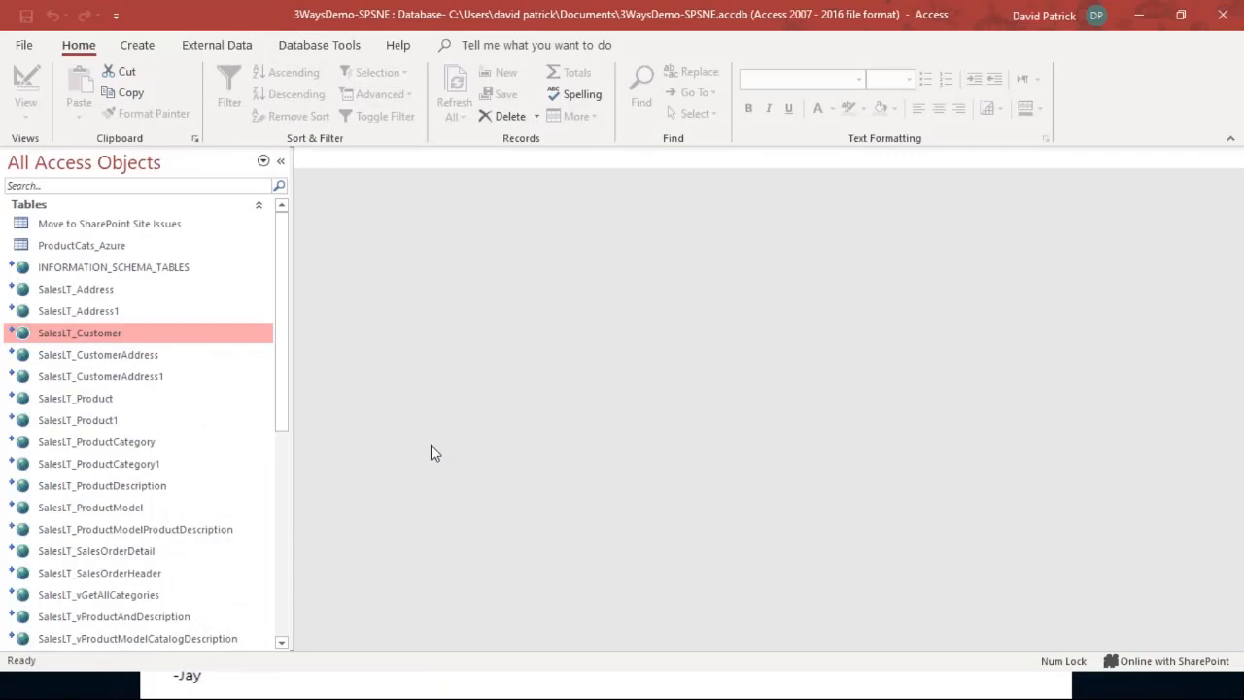
pyautogui.hotkey('alt', 'F11')
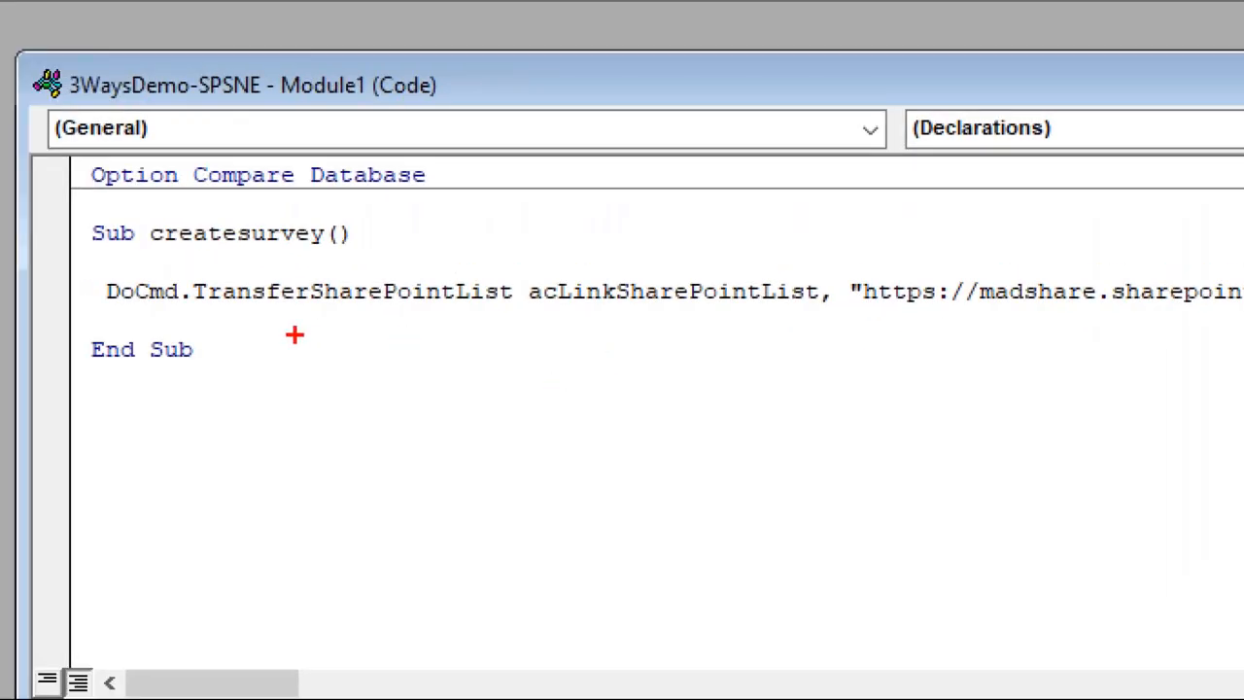
# - Underline TransferSharePointList and acLinkSharePointList in the magnified createsurvey code, and exit the magnified view
pyautogui.moveTo(84, 324); pyautogui.dragTo(253, 311)
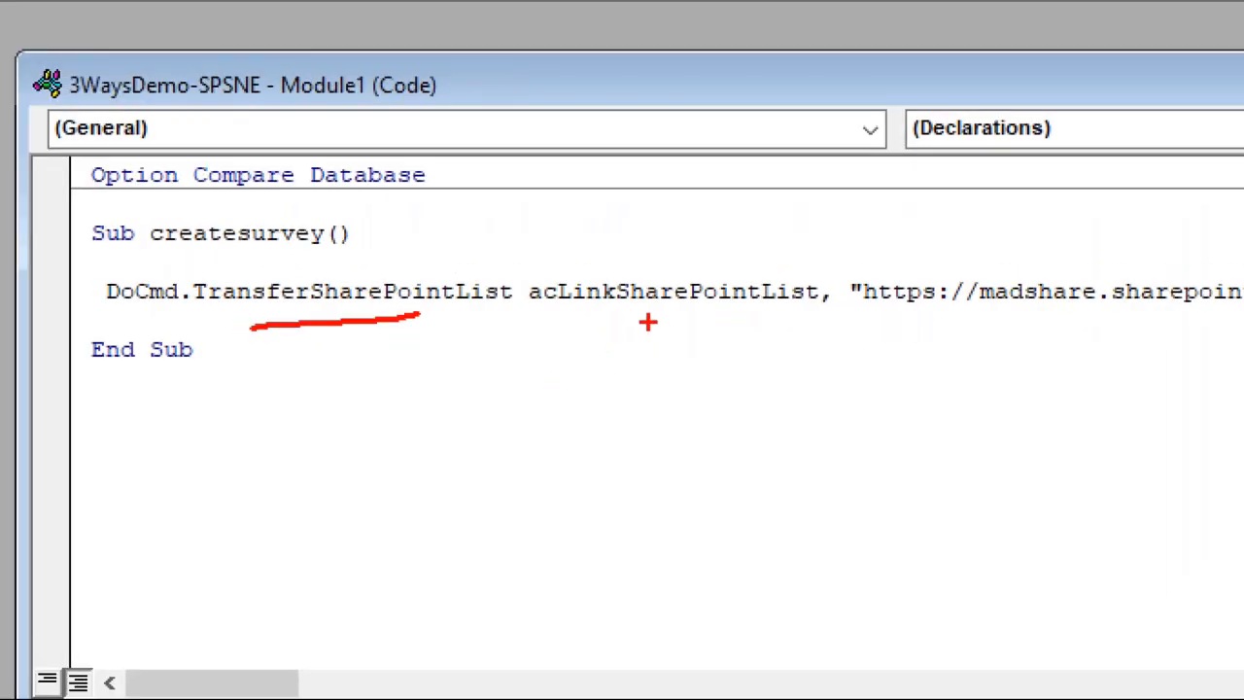
pyautogui.moveTo(633, 323); pyautogui.dragTo(810, 317)
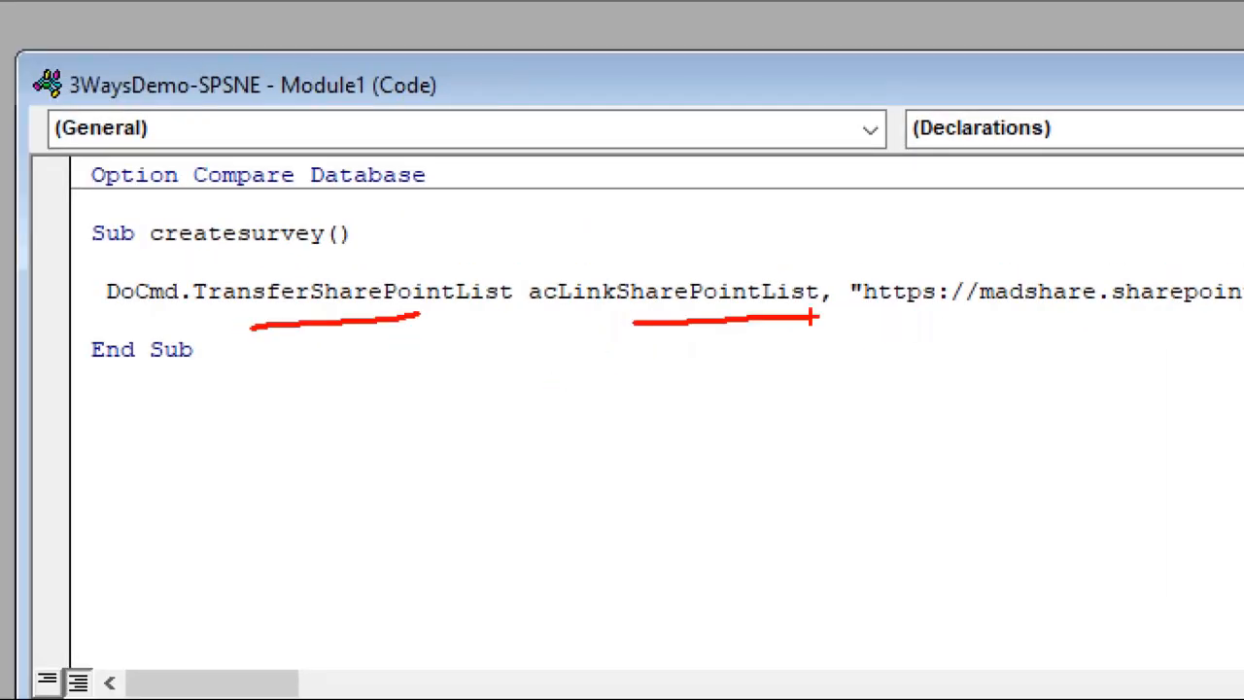
pyautogui.press('Escape')
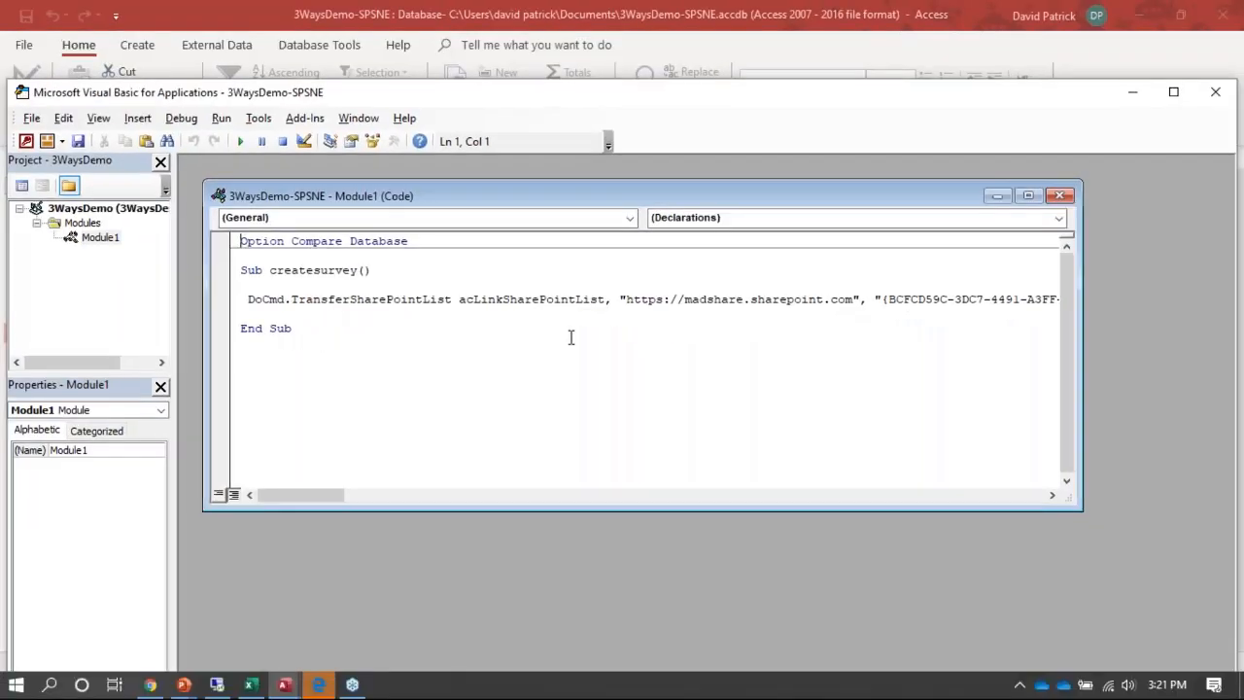
pyautogui.hotkey('ctrl', '1')
pyautogui.click(623, 349)
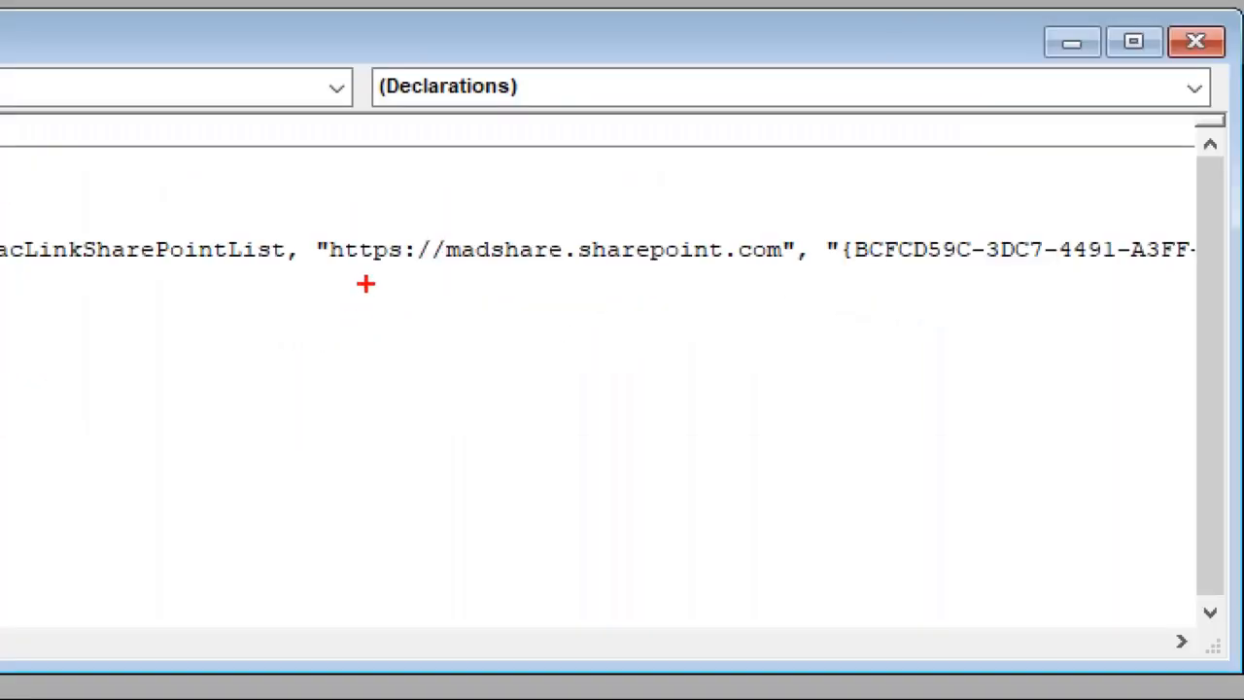
pyautogui.moveTo(366, 282); pyautogui.dragTo(803, 270)
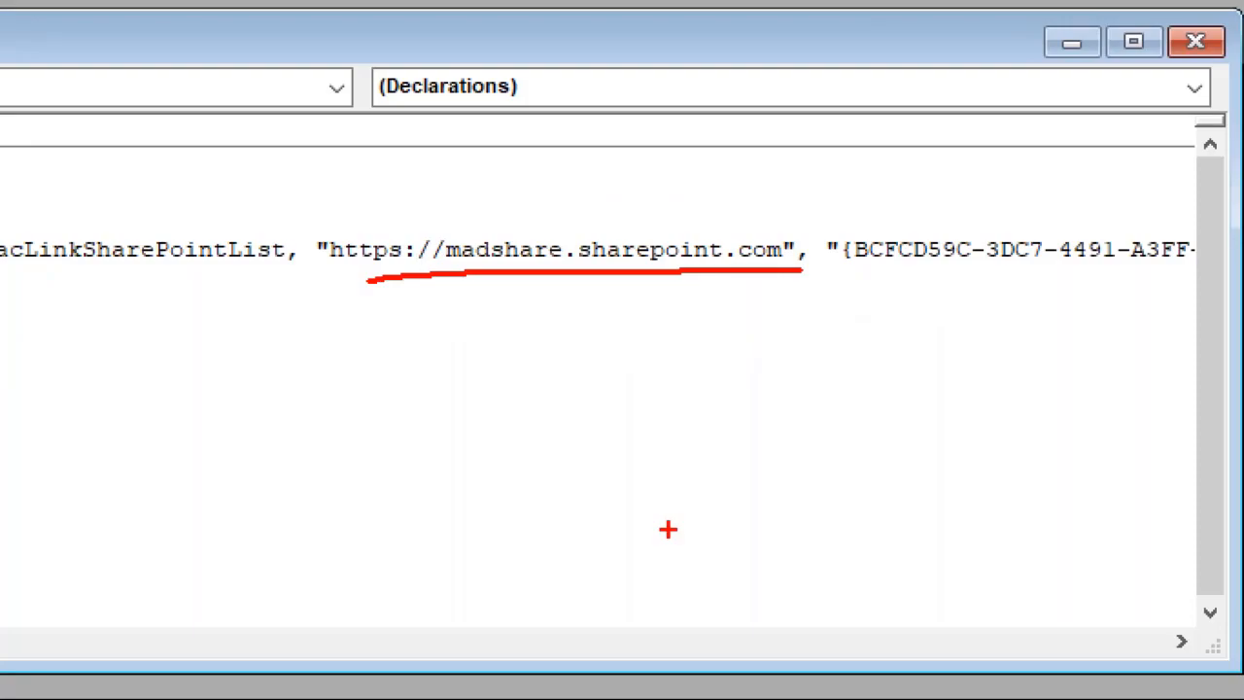
pyautogui.press('Escape')
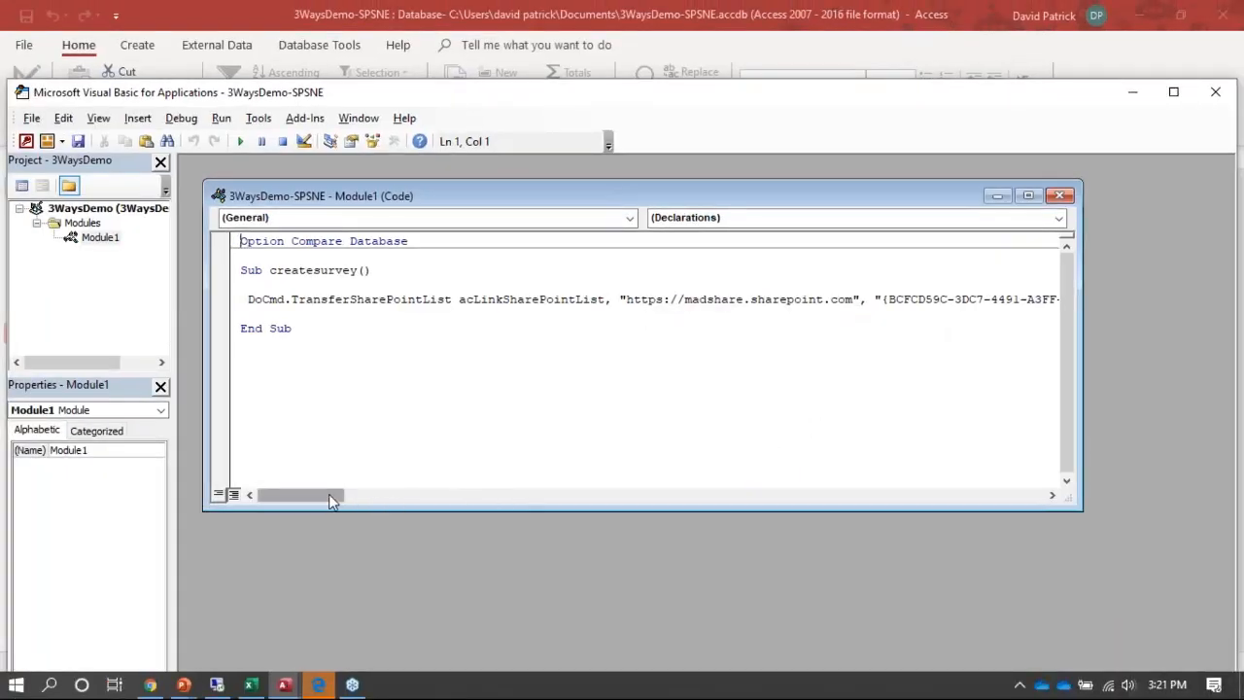
pyautogui.moveTo(328, 494); pyautogui.dragTo(388, 498)
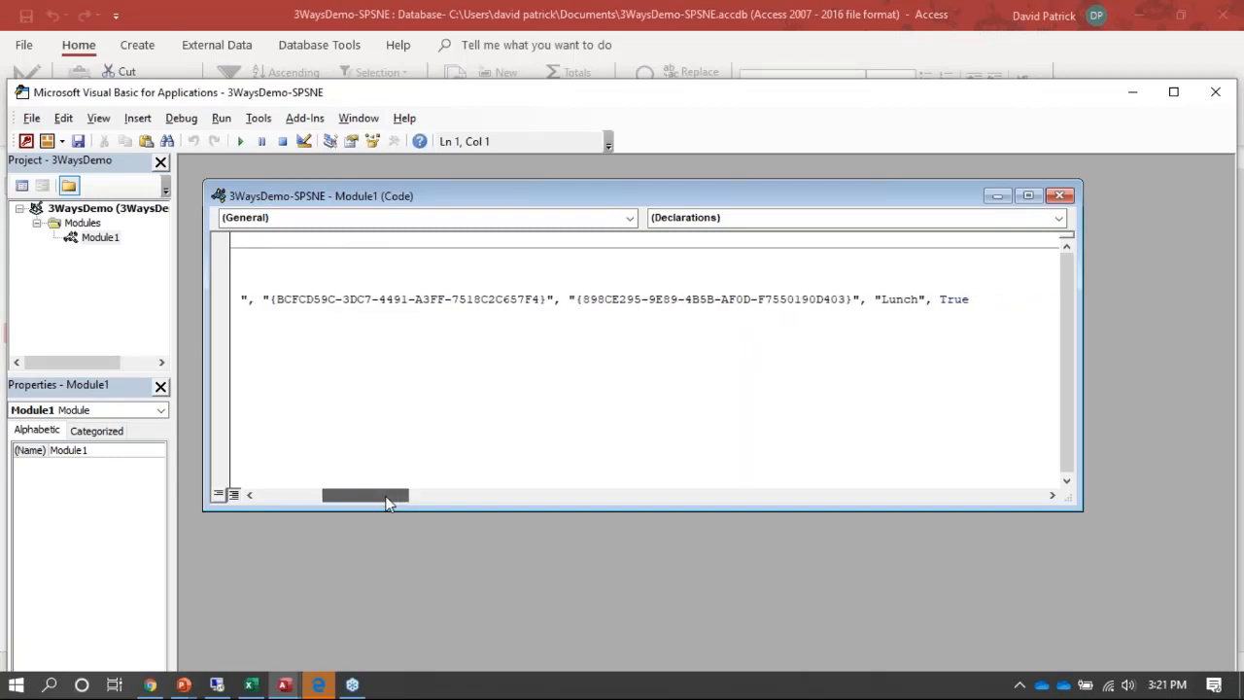
# - Show and enlarge the Immediate window, and run the survey-linking subroutine with call createsurvey()
pyautogui.click(352, 390)
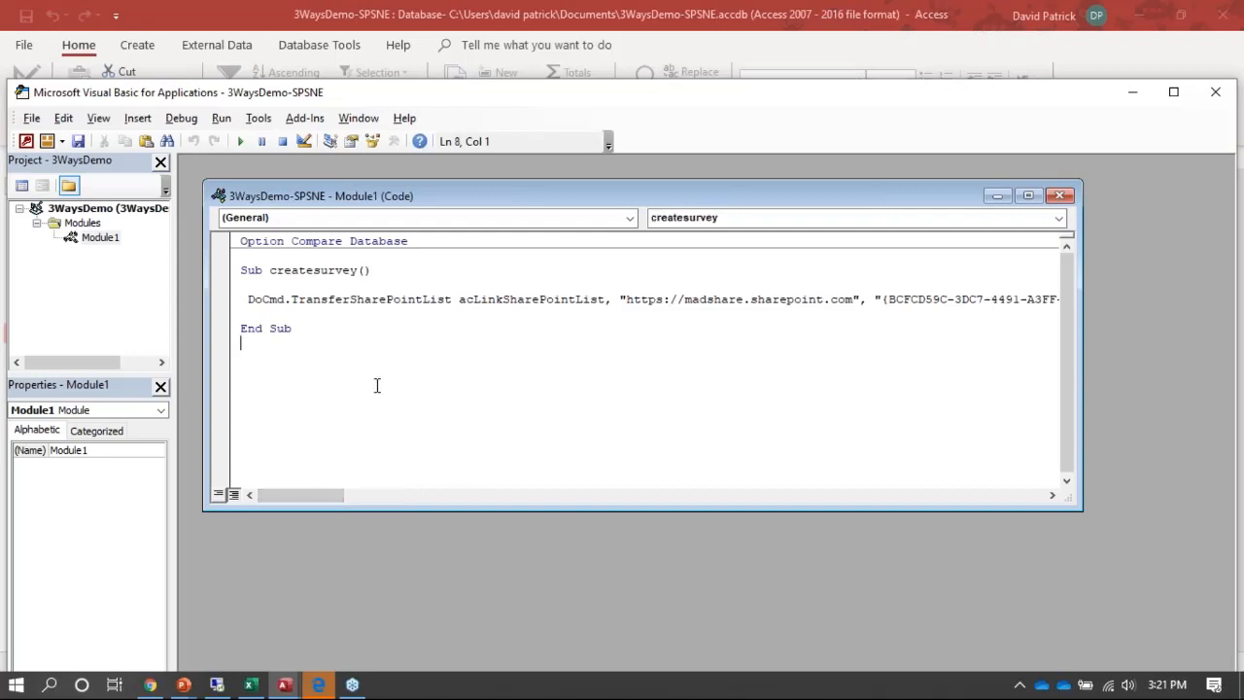
pyautogui.hotkey('ctrl', 'g')
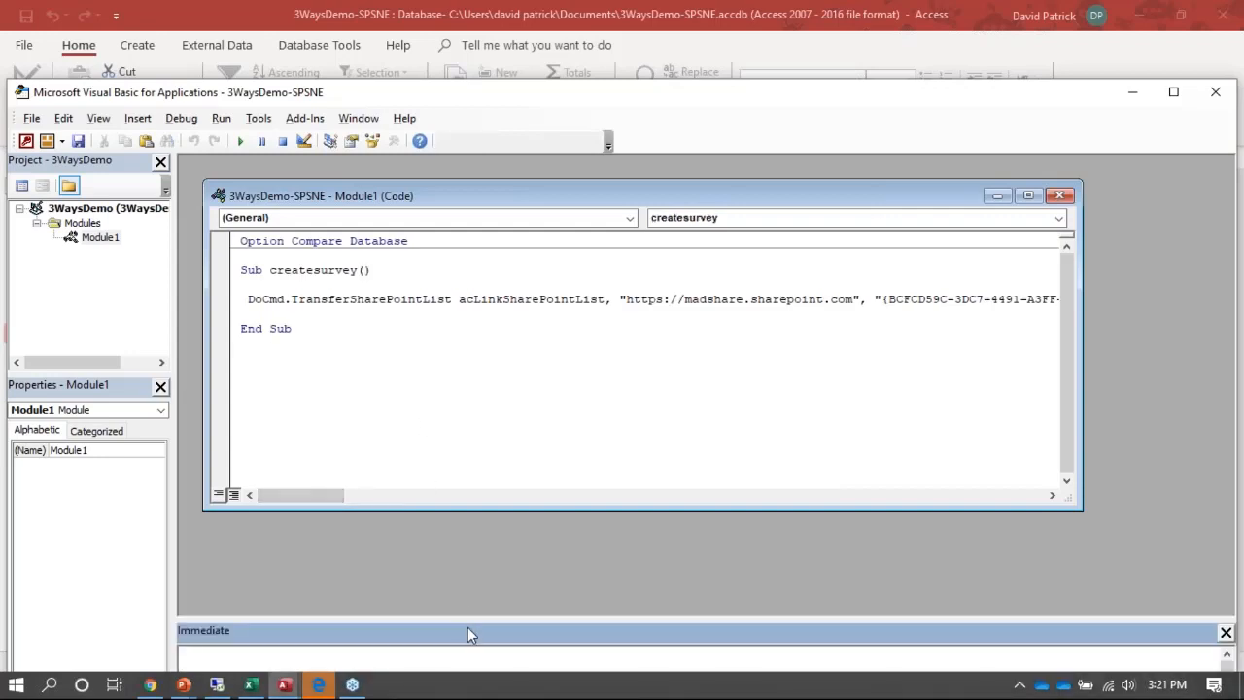
pyautogui.moveTo(467, 624); pyautogui.dragTo(467, 561)
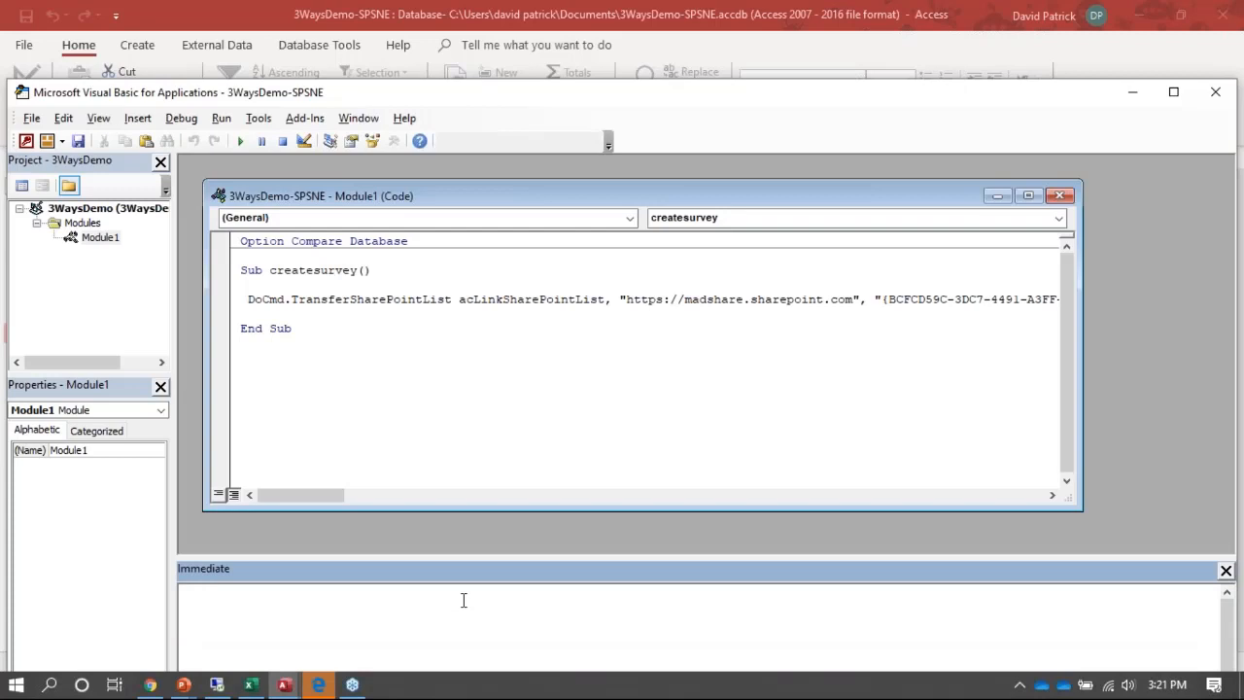
pyautogui.write('createsurvey')
pyautogui.press('Home')
pyautogui.write('call')
pyautogui.press('End')
pyautogui.press('Return')
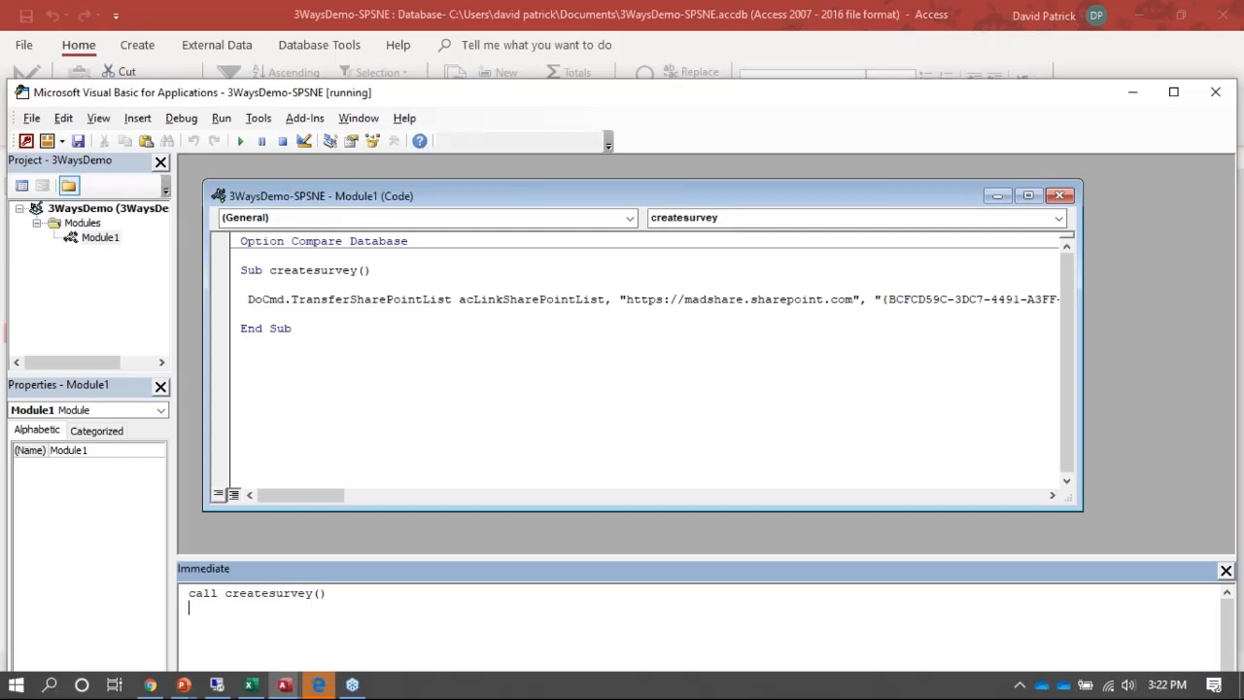
# - Close the Visual Basic editor and open the linked Lunch2 survey table, after trying to open Lunch1
pyautogui.click(1215, 91)
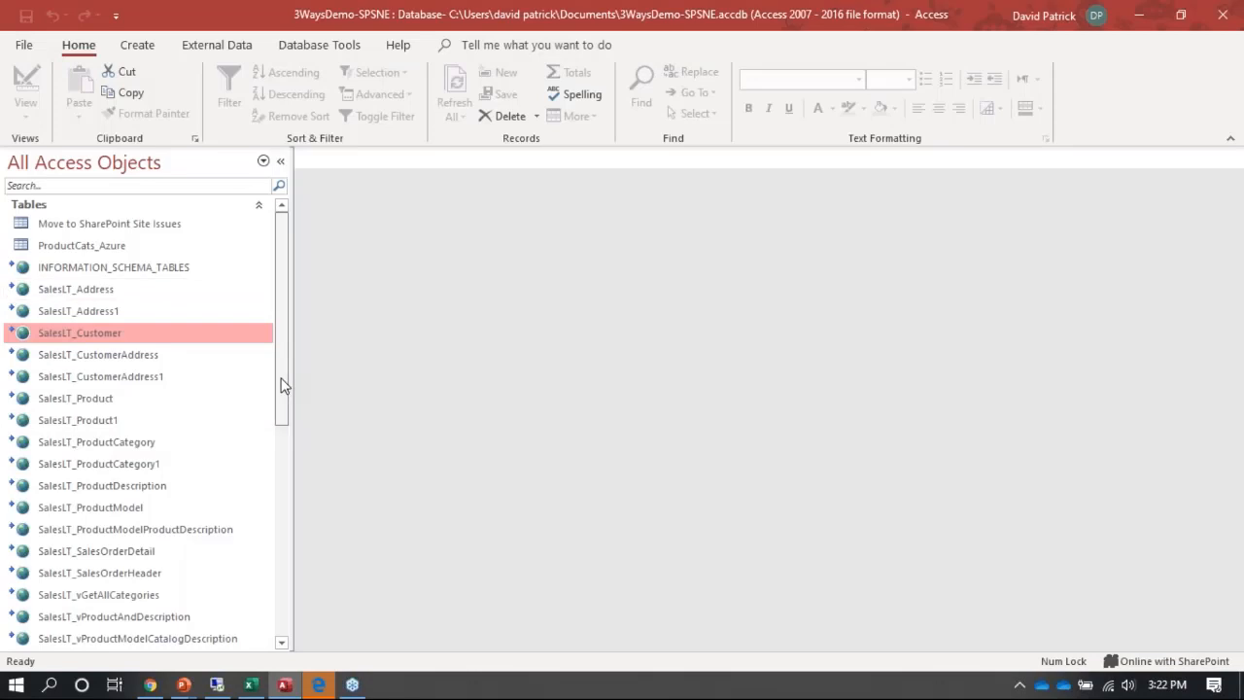
pyautogui.scroll(-6, 270, 486)
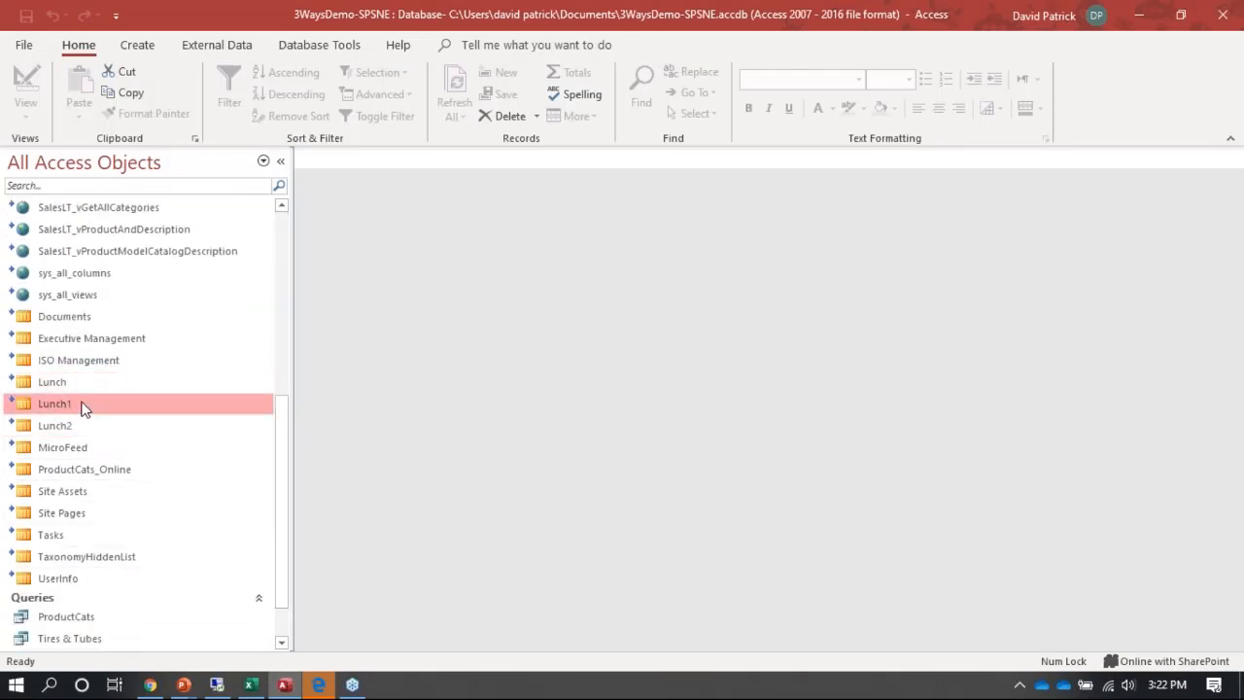
pyautogui.doubleClick(82, 407)
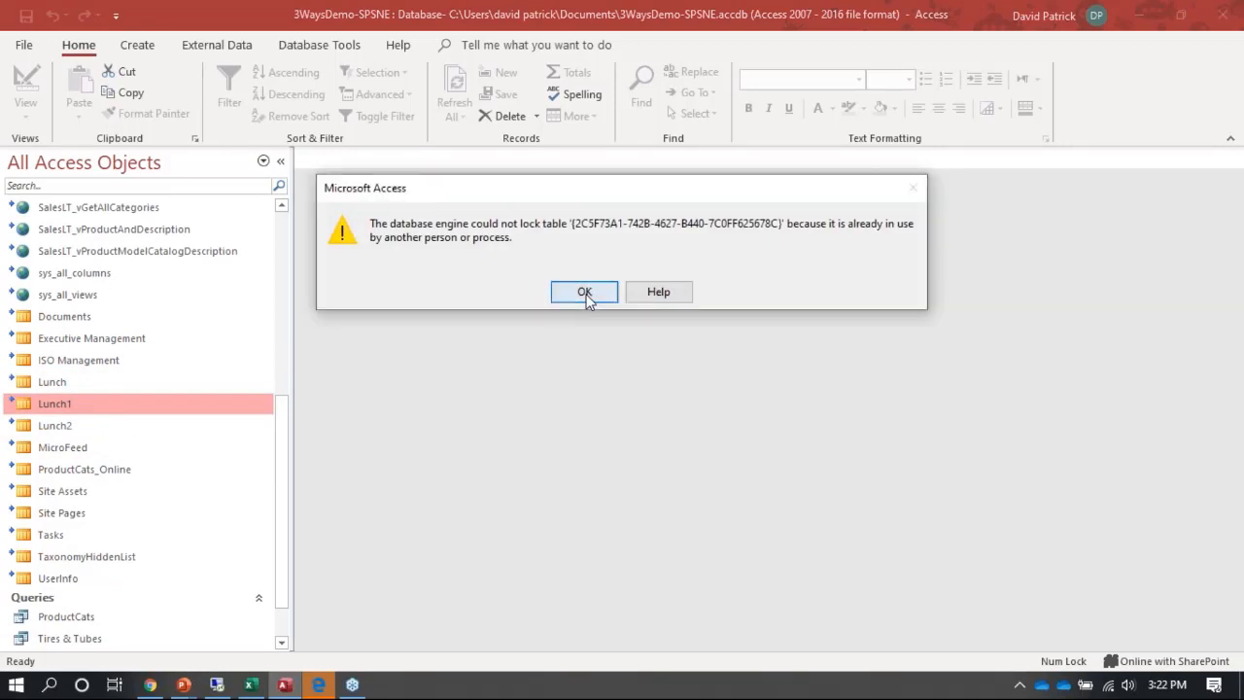
pyautogui.click(584, 291)
pyautogui.doubleClick(146, 427)
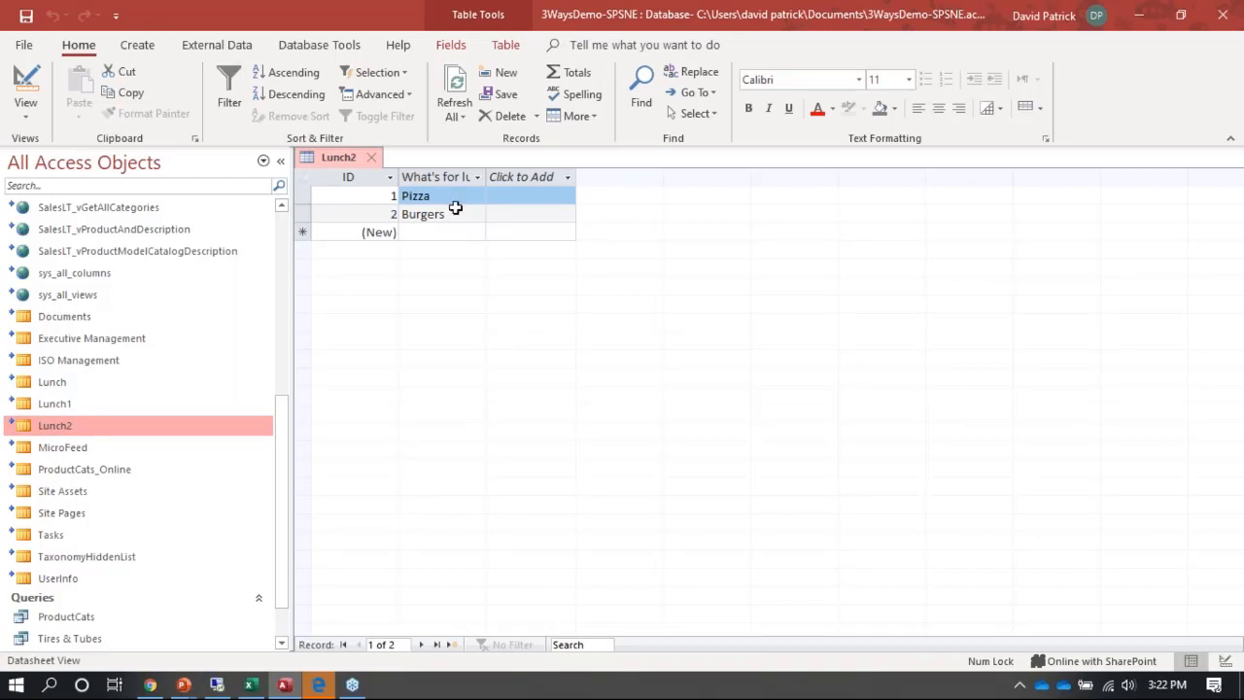
# - Open the default SharePoint view of the linked Lunch2 list
pyautogui.rightClick(173, 428)
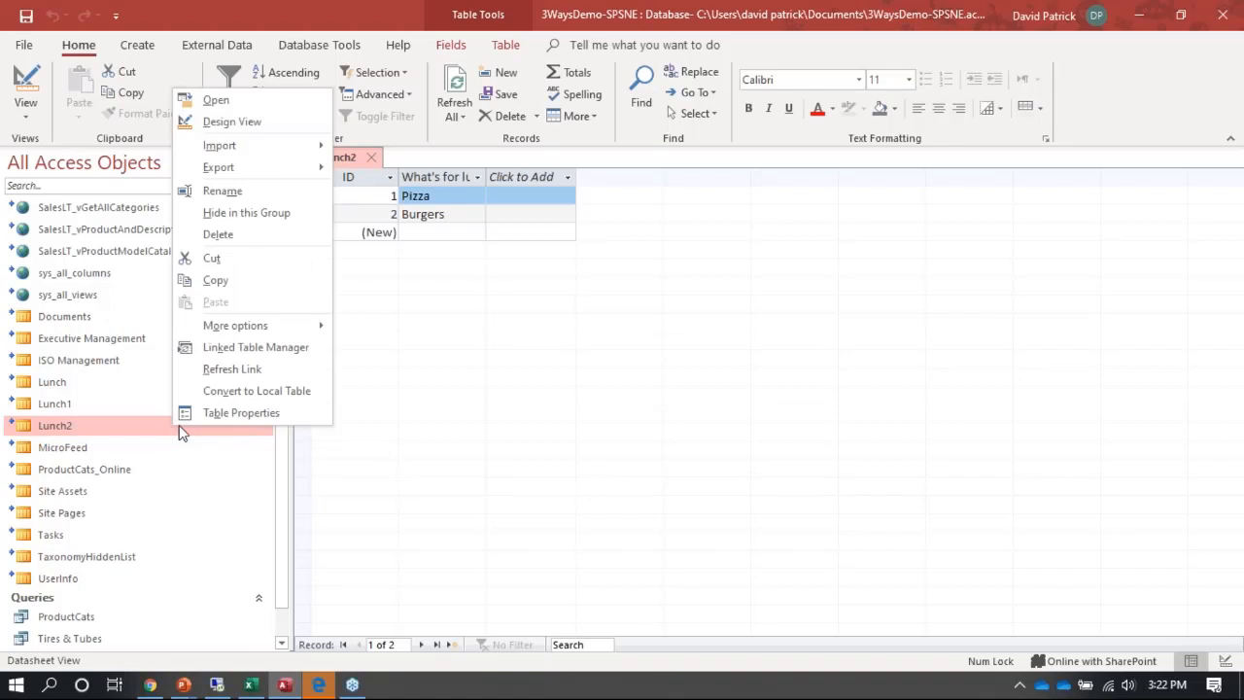
pyautogui.moveTo(290, 325)
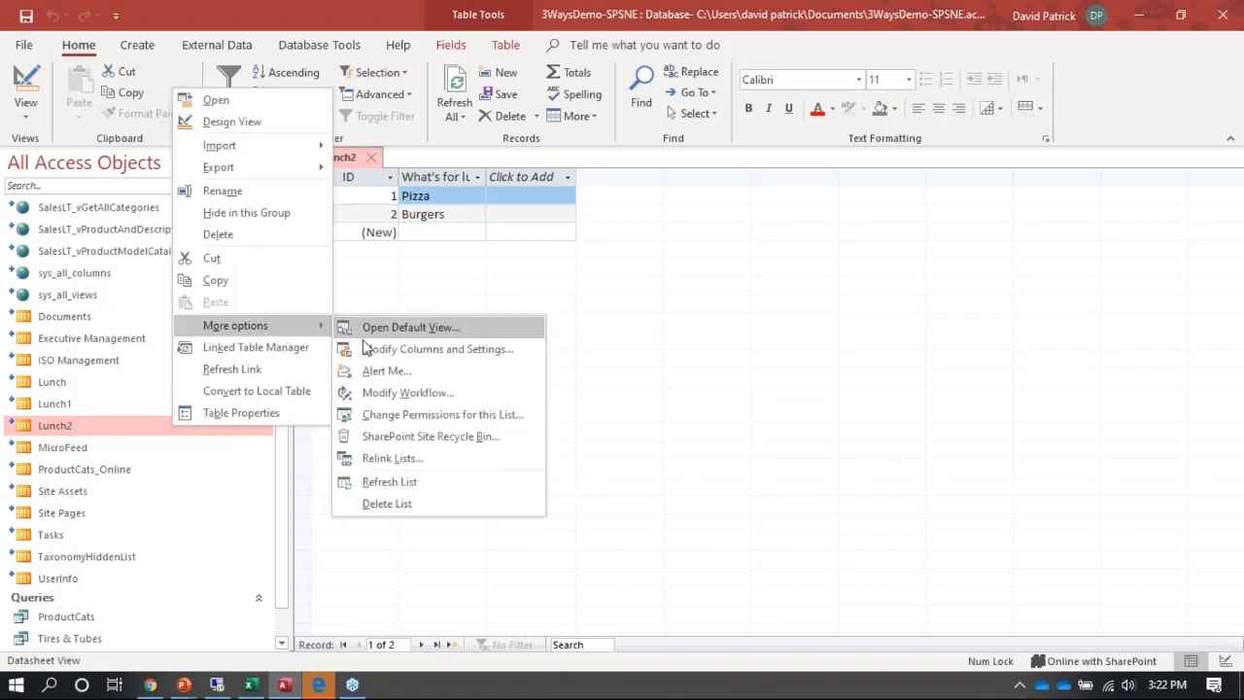
pyautogui.click(455, 328)
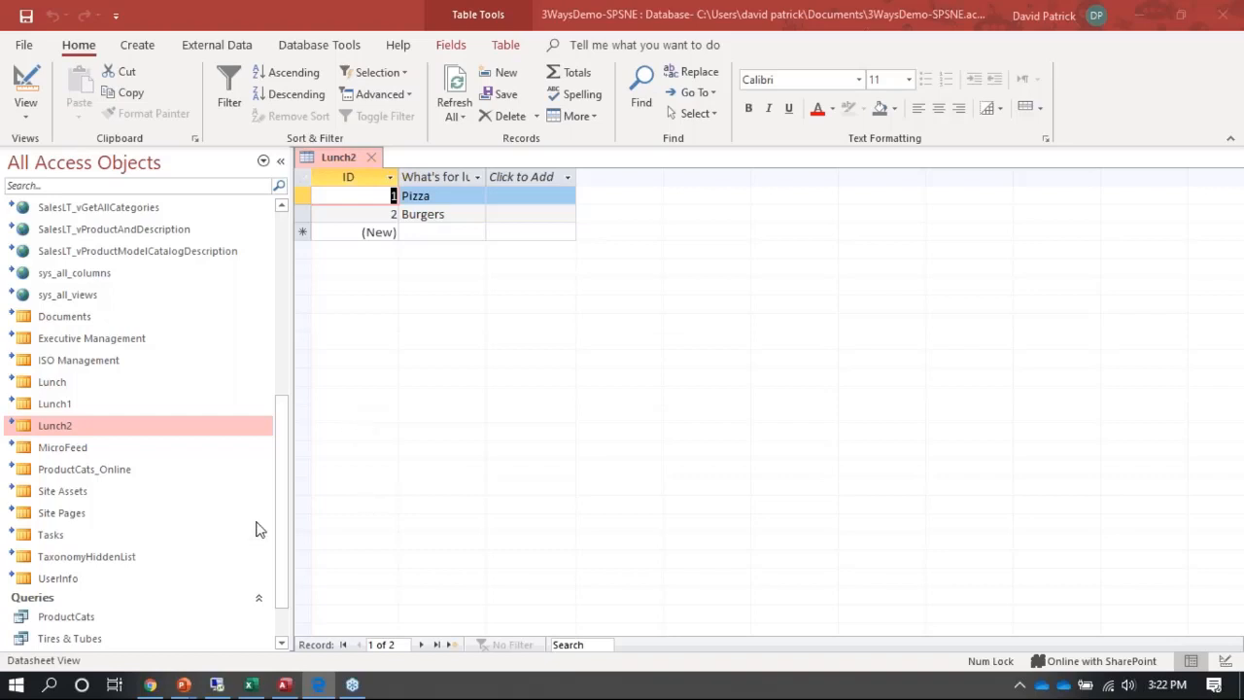
# - Return to the slide show and advance from the VBA instructions past the Office 365 developer program slide to the Questions slide
pyautogui.click(1137, 19)
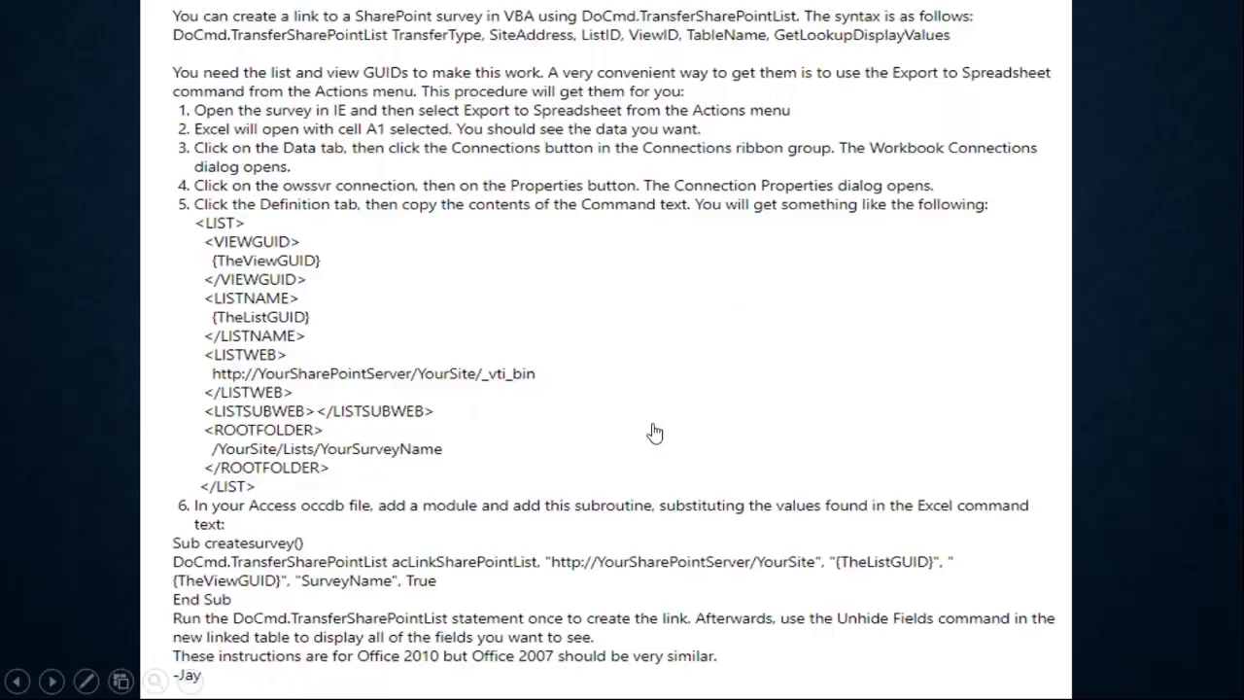
pyautogui.press('Right')
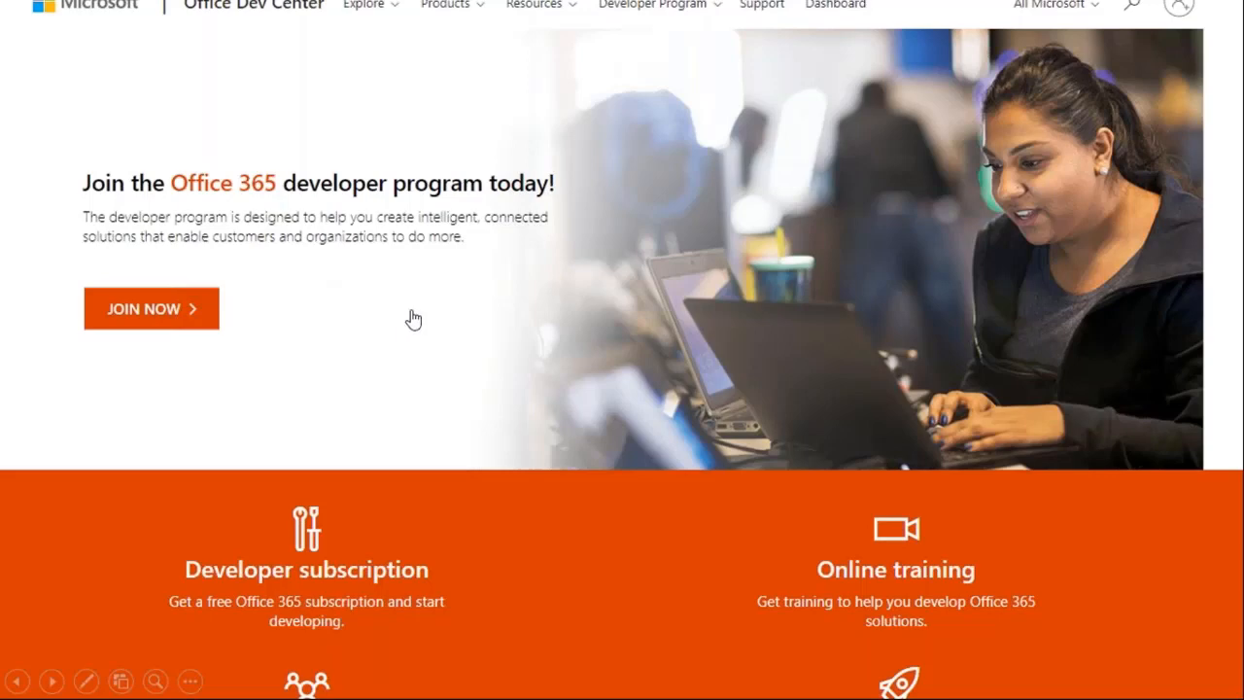
pyautogui.press('Right')
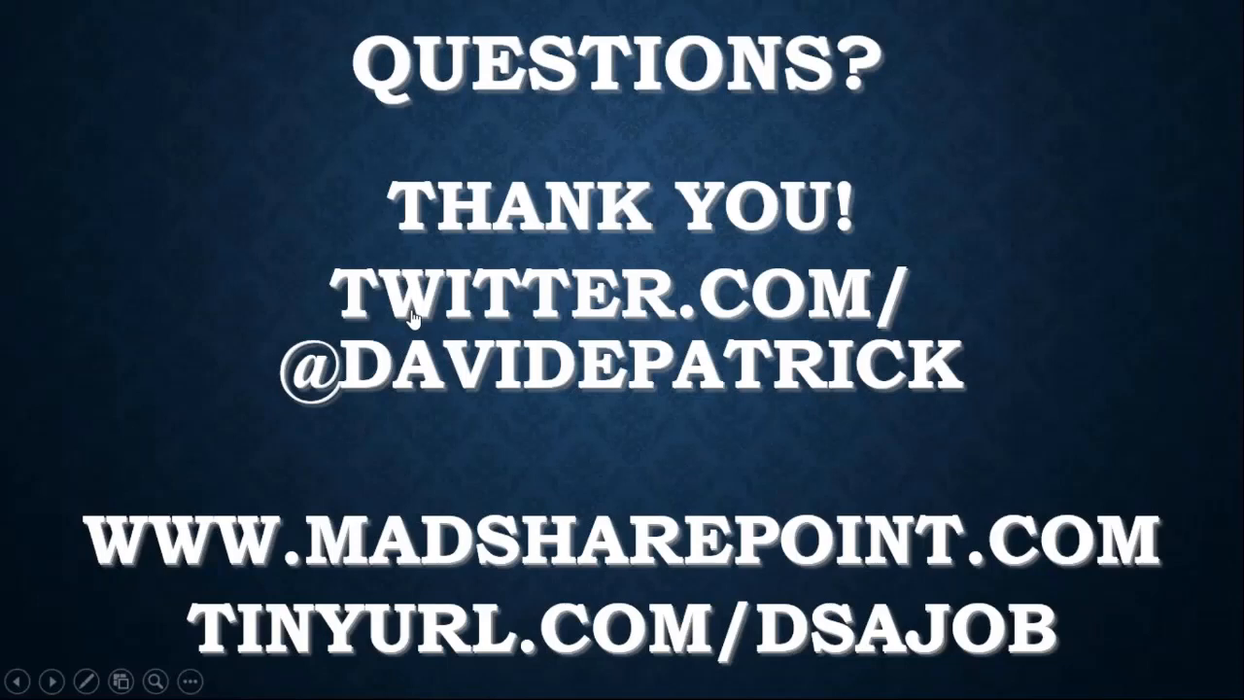